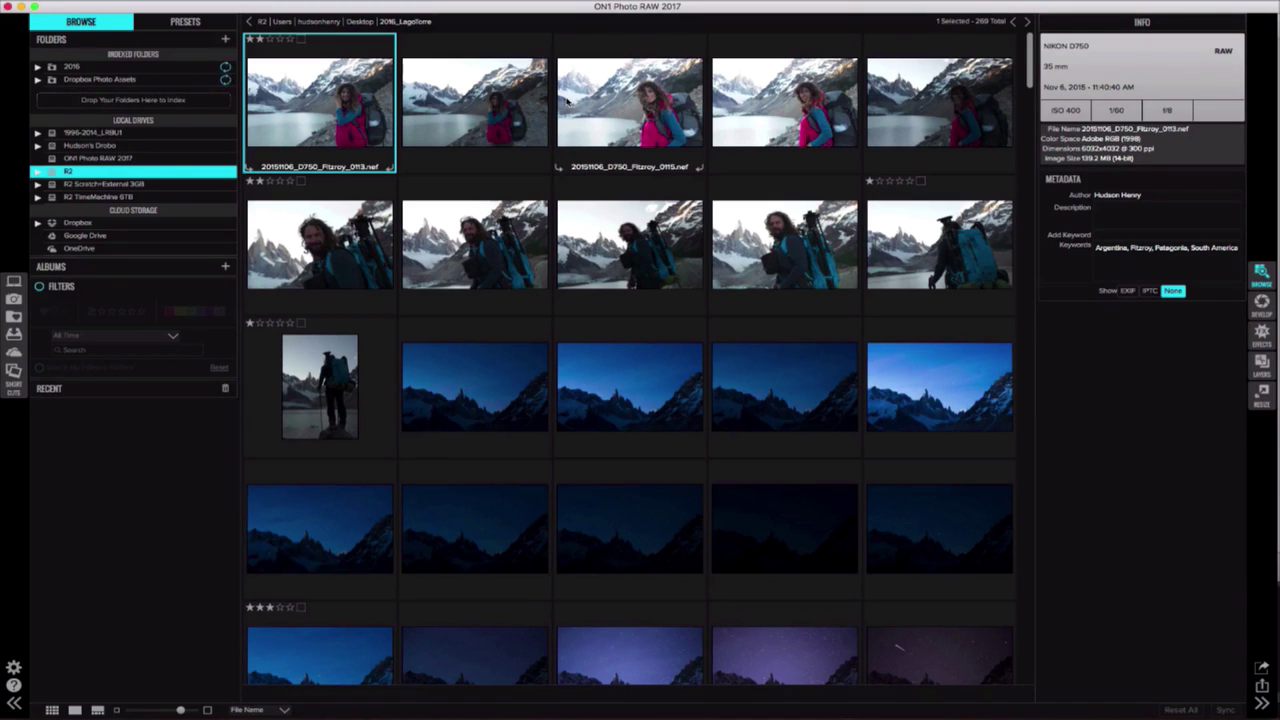
- View the first photo full size and page forward through the folder up to 20151106_D810_Fitzroy_0032.nef
key("Return")
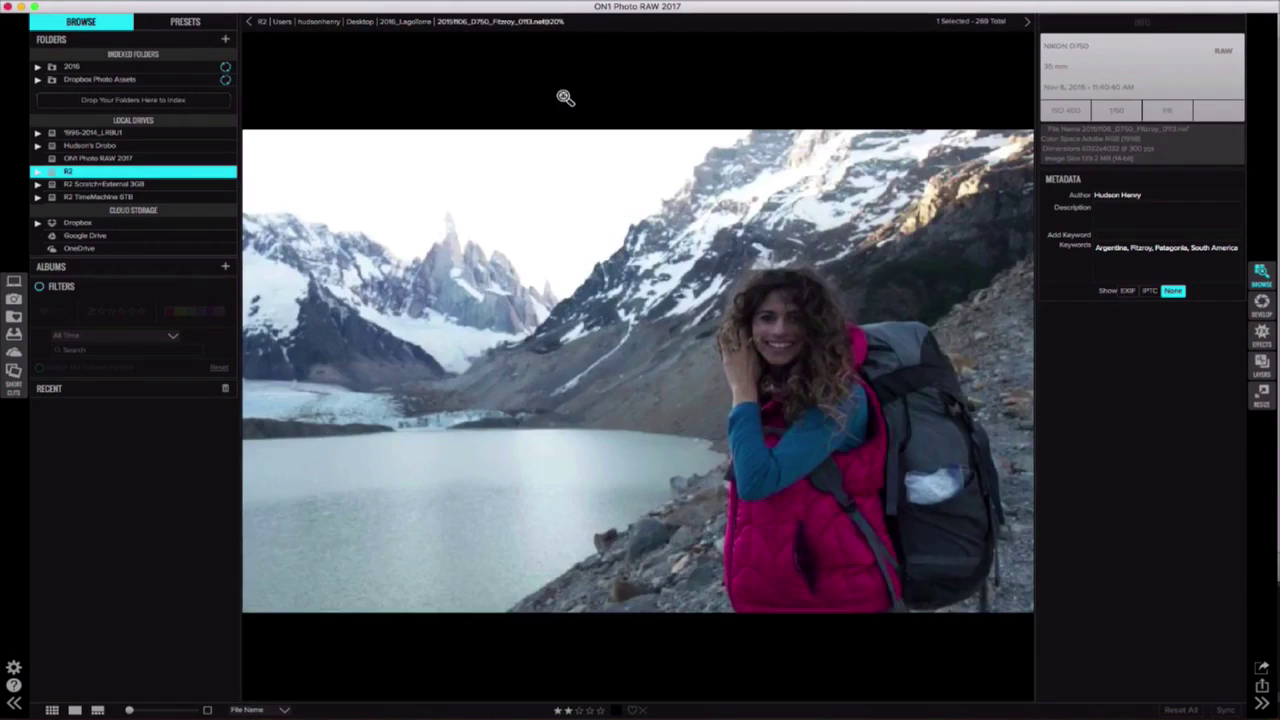
key("Right")
key("Right")
key("Right")
key("Right")
key("Right")
key("Right")
key("Right")
key("Right")
key("Right")
key("Right")
key("Right")
key("Right")
key("Right")
key("Right")
key("Right")
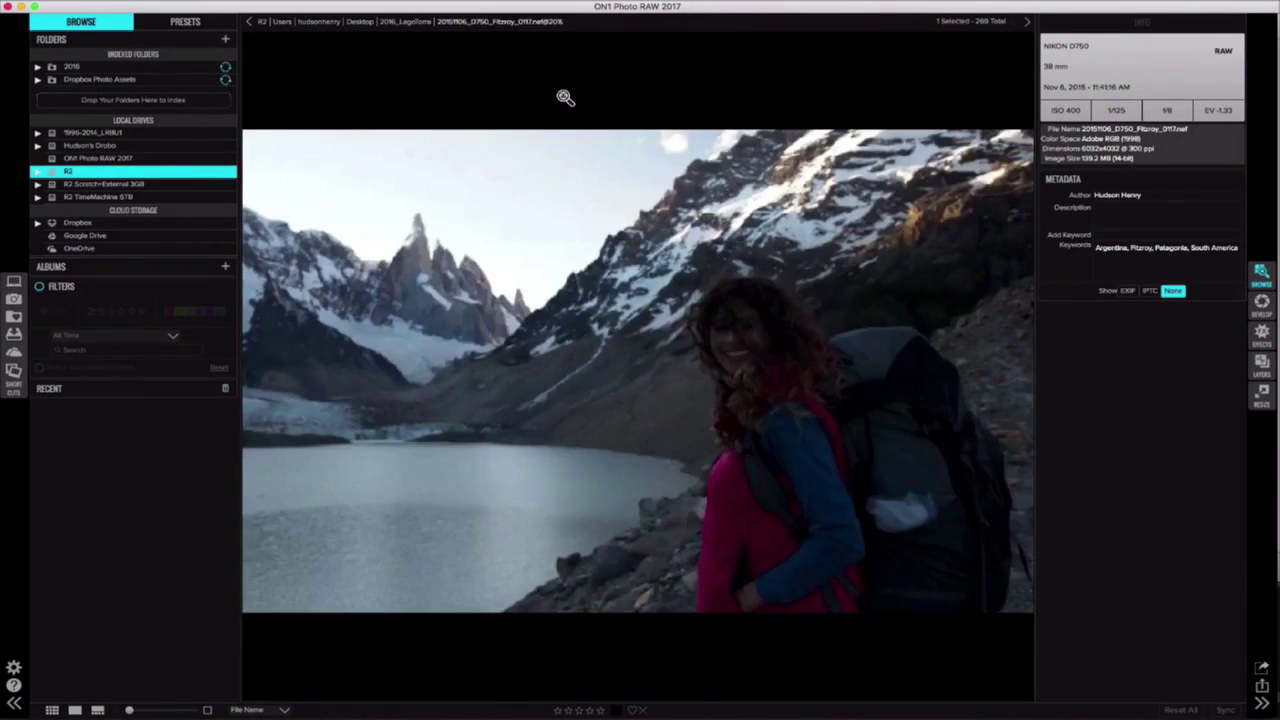
key("Right")
key("Right")
key("Right")
key("Right")
key("Right")
key("Right")
key("Right")
key("Right")
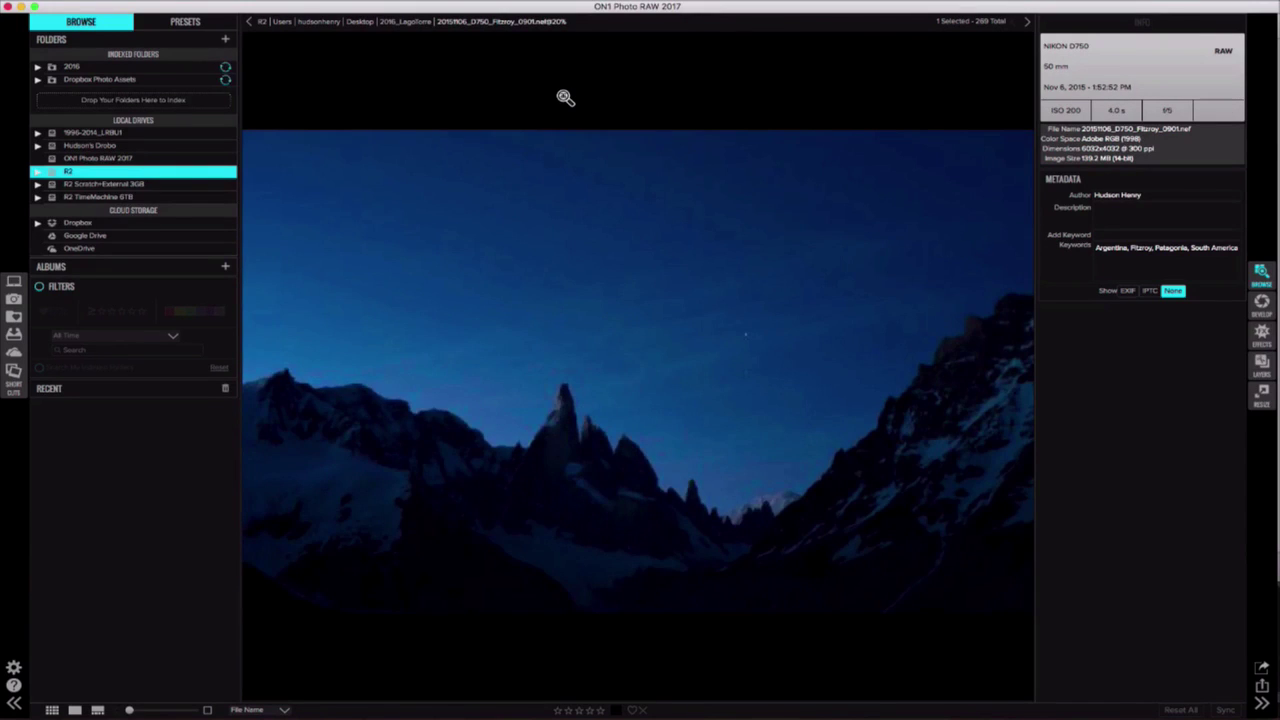
key("Right")
key("Right")
key("Right")
key("Right")
key("Right")
key("Right")
key("Right")
key("Right")
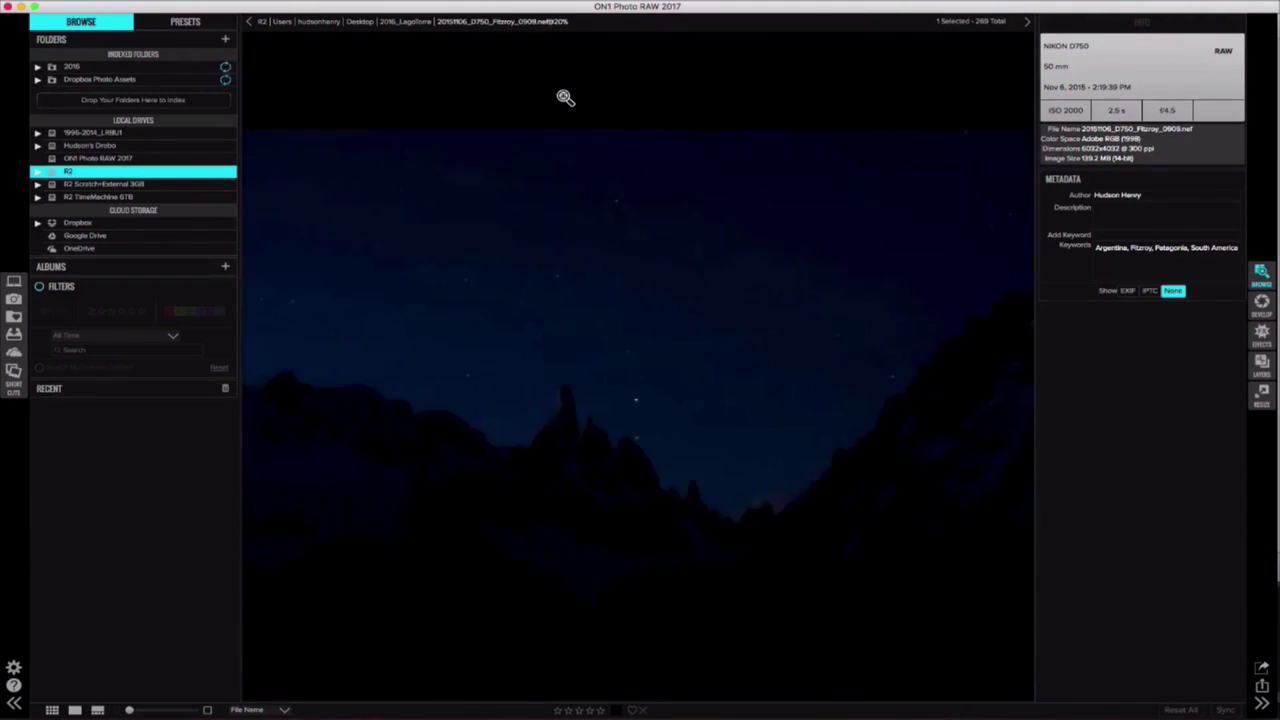
key("Right")
key("Right")
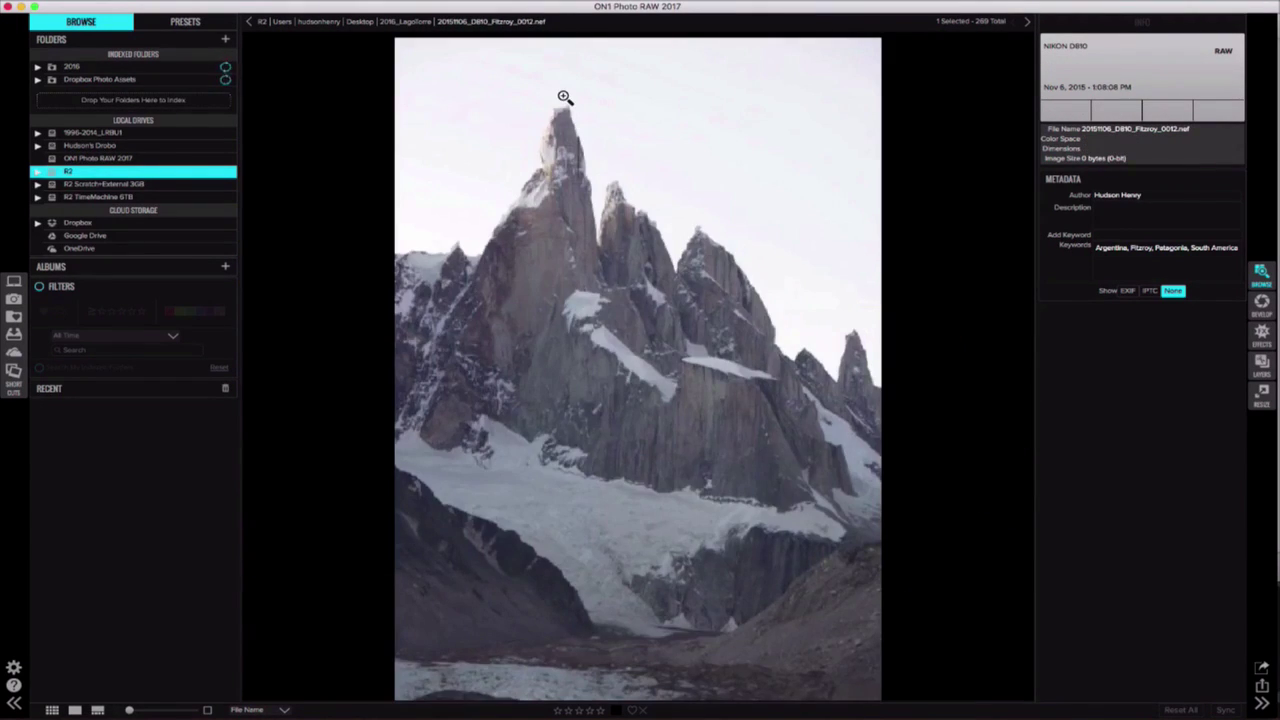
key("Right")
key("Right")
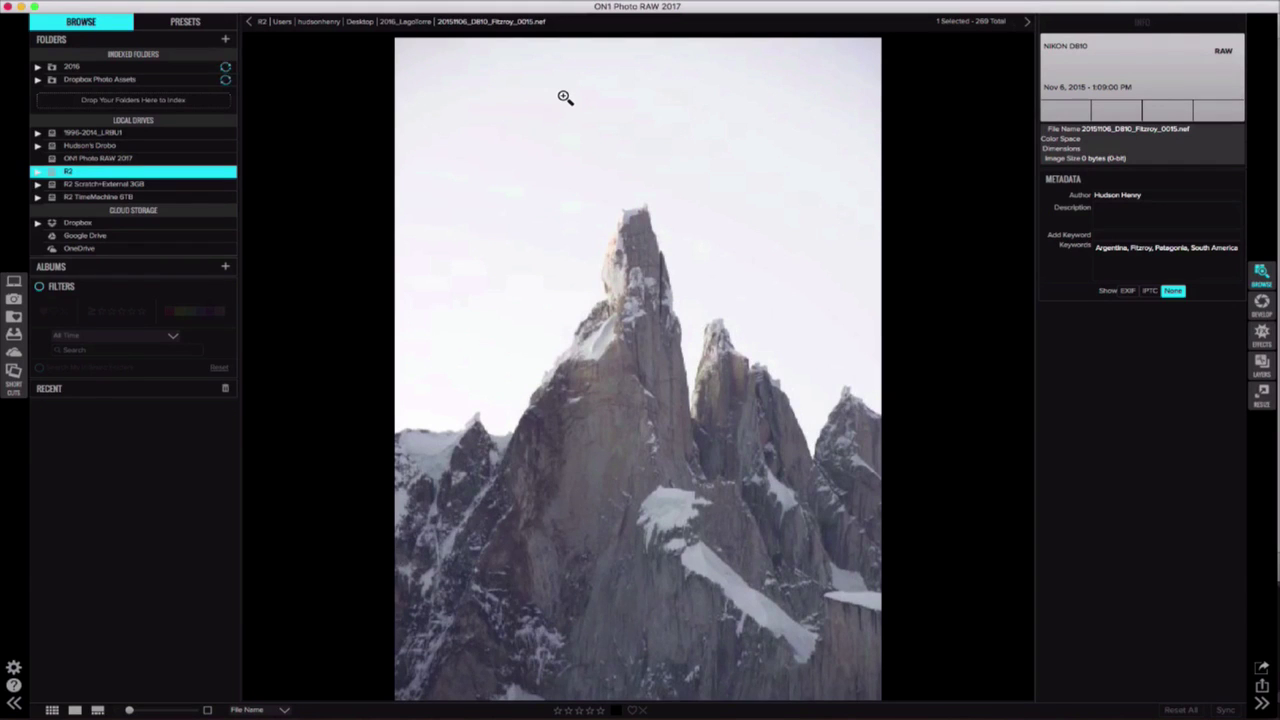
key("Right")
key("Right")
key("Right")
key("Right")
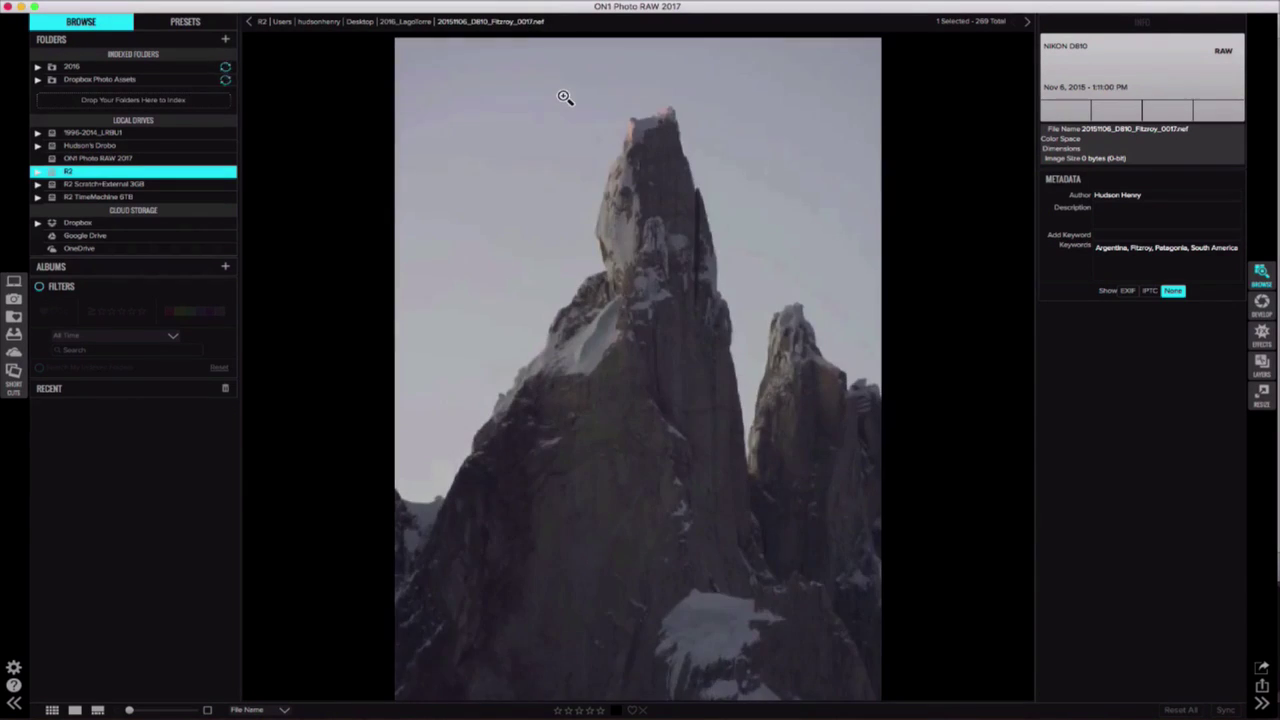
key("Right")
key("Right")
key("Right")
key("Right")
key("Right")
key("Right")
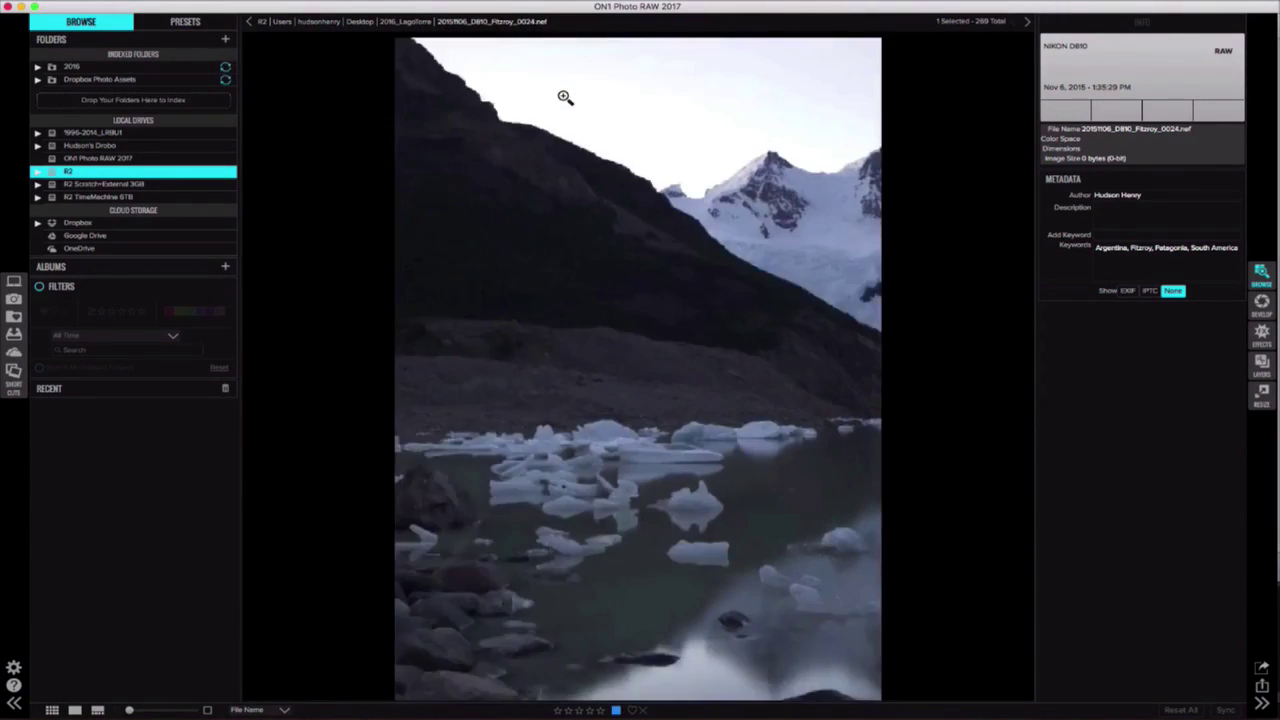
key("Right")
key("Right")
key("Right")
key("Right")
key("Right")
key("Right")
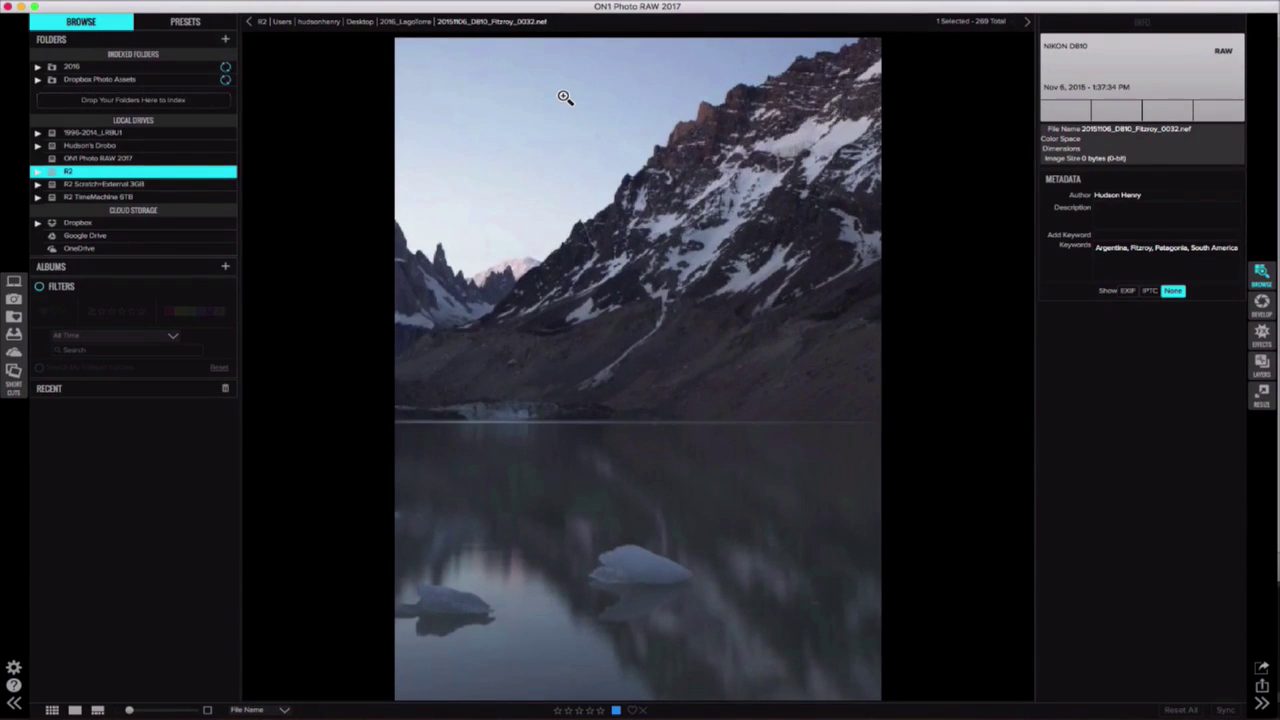
- Page back through the mountain shots to 20151106_D750_Fitzroy_0930.nef and return to the thumbnail grid
key("Left")
key("Left")
key("Left")
key("Left")
key("Left")
key("Left")
key("Left")
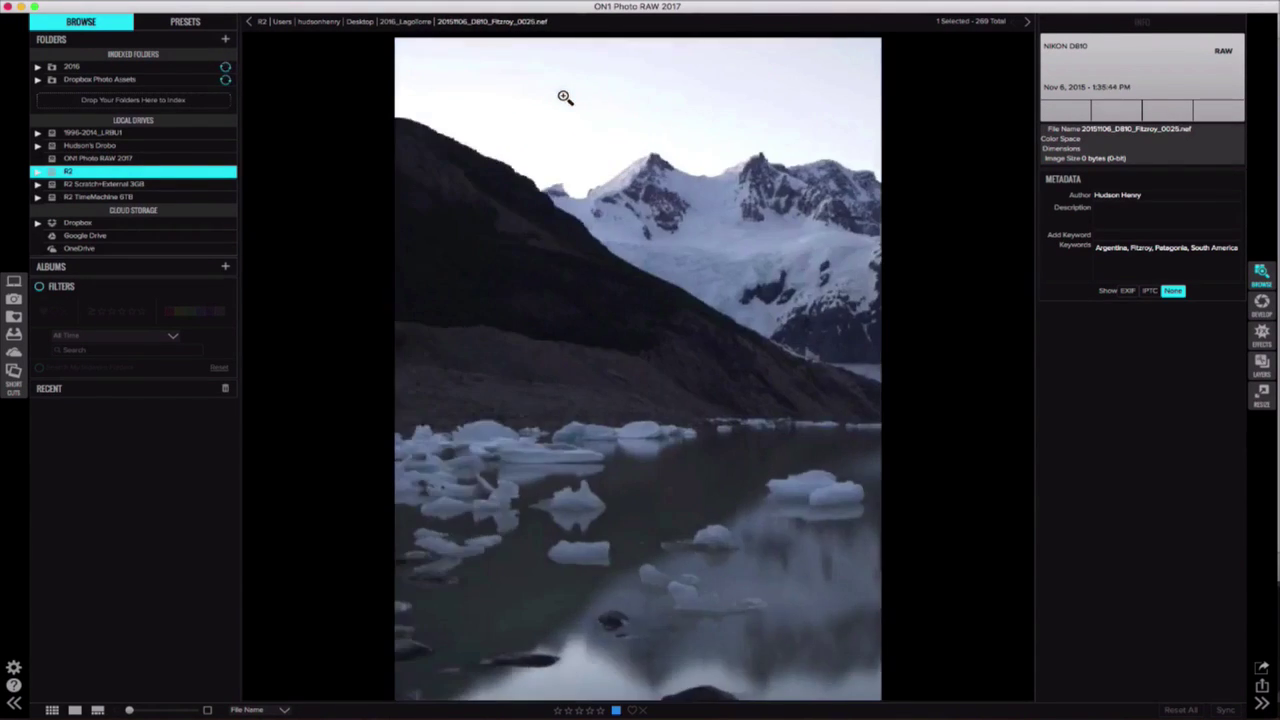
key("Left")
key("Left")
key("Left")
key("Left")
key("Left")
key("Left")
key("Left")
key("Left")
key("Left")
key("Left")
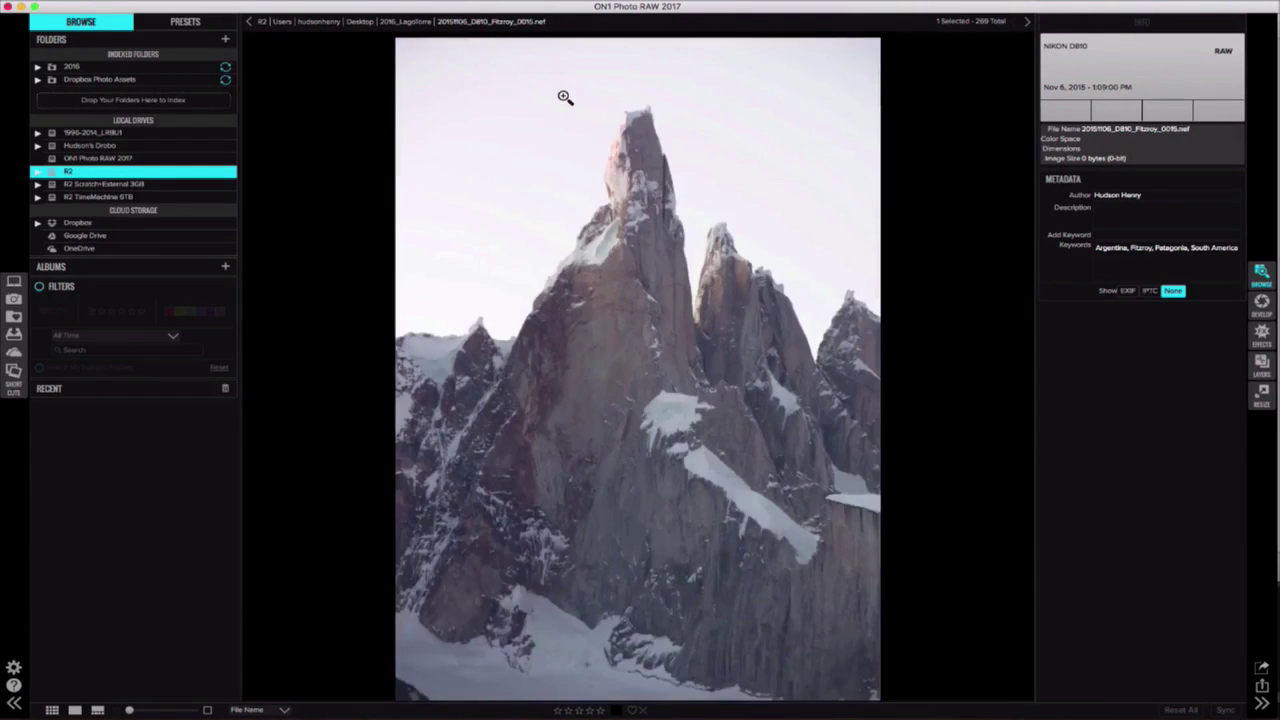
key("Left")
key("Left")
key("Left")
key("g")
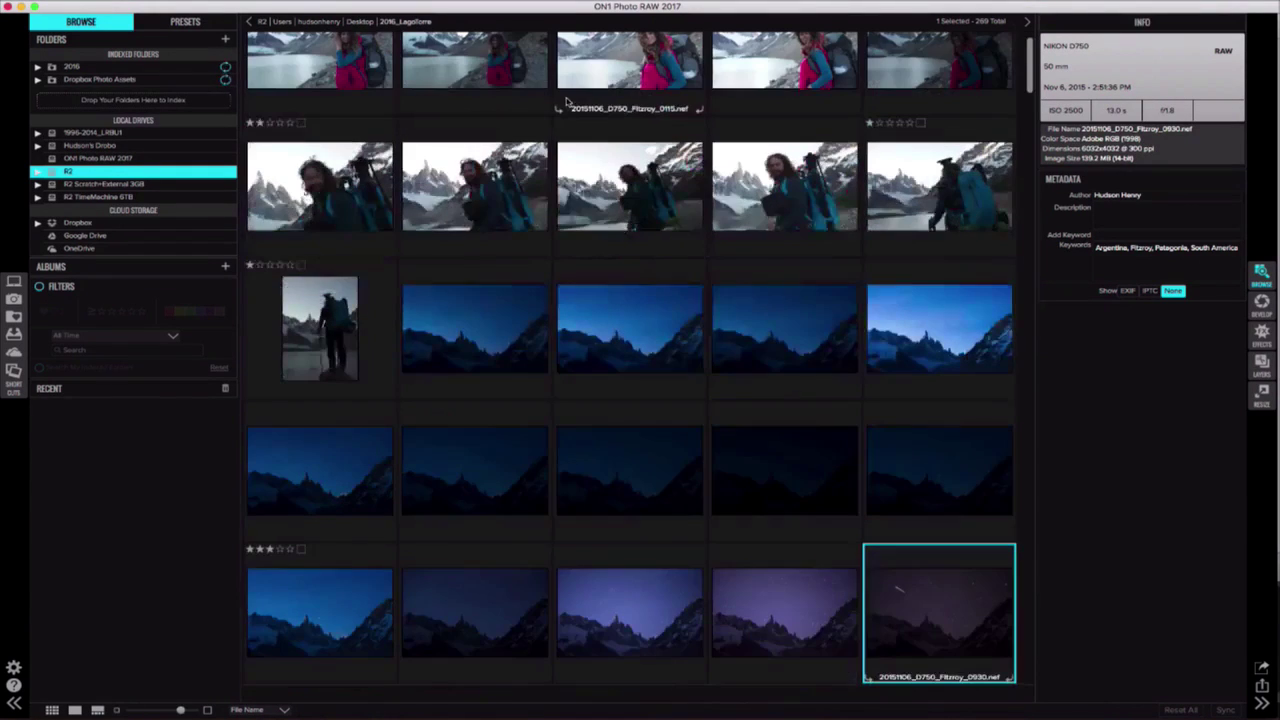
- Open the folder's first photo full size, advance to 20151106_D750_Fitzroy_0116.nef and mark it as rejected
scroll(567, 101, "up", 1)
left_click(370, 112)
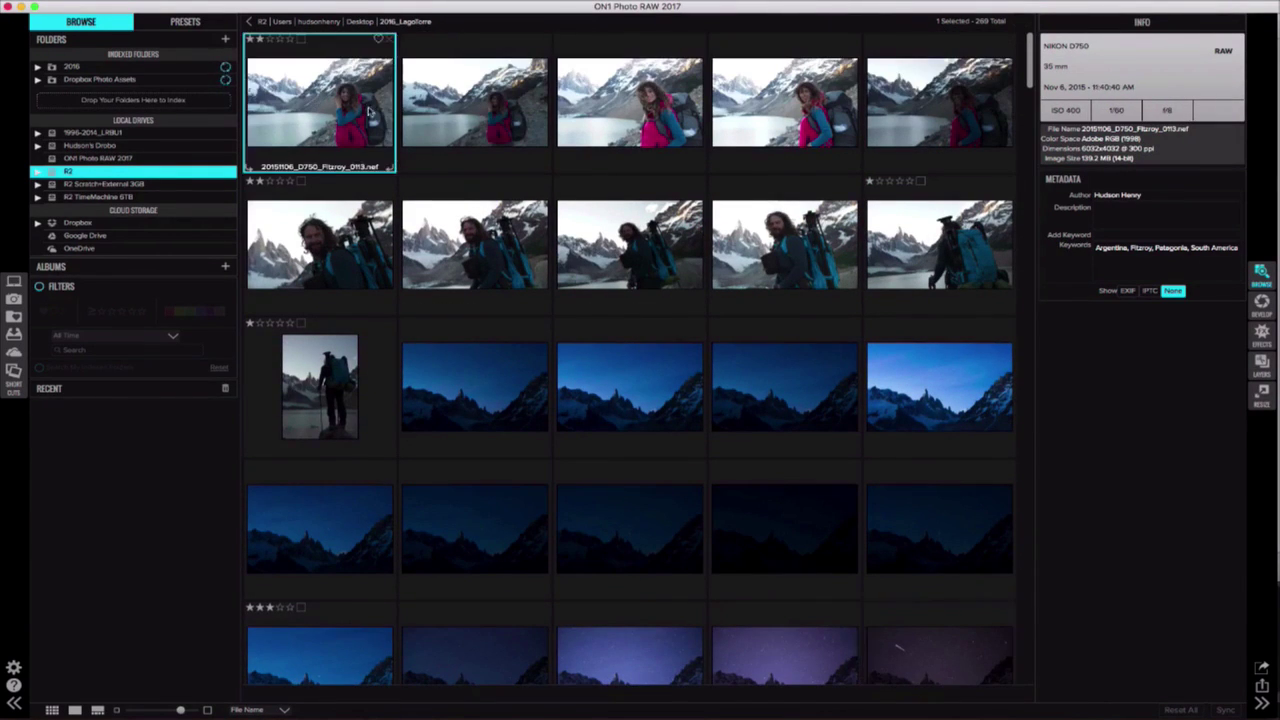
key("e")
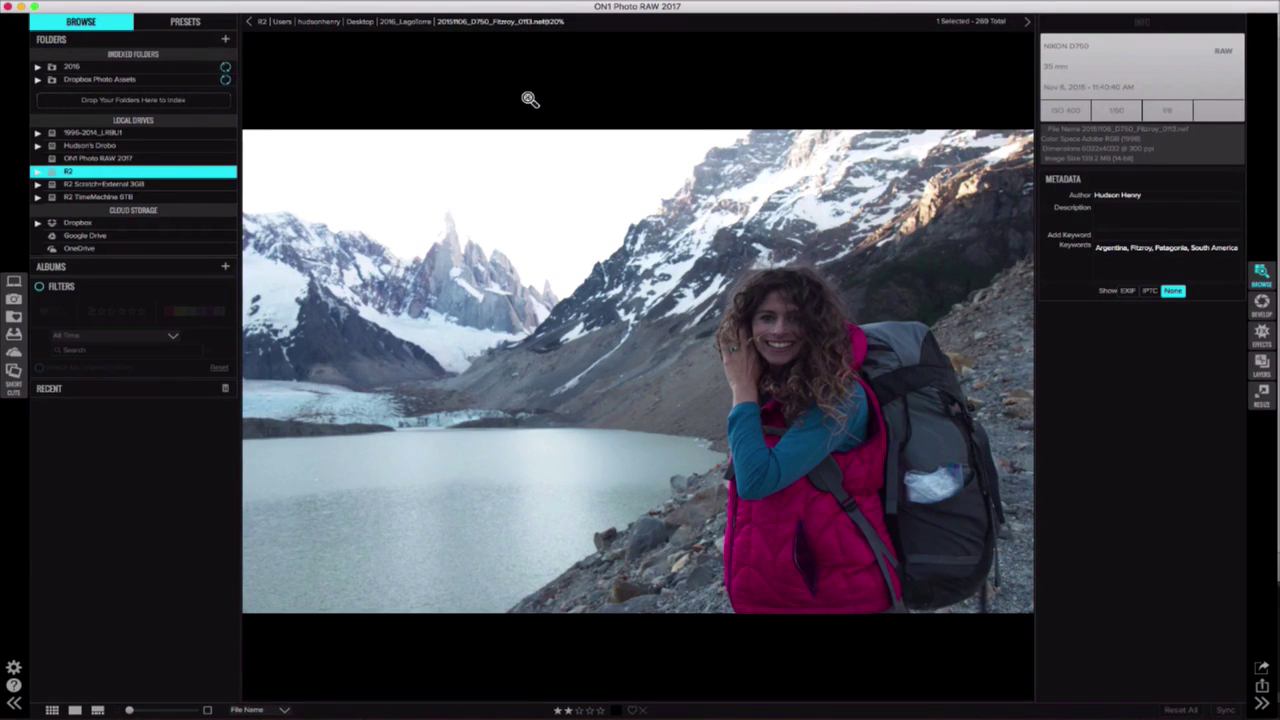
key("Right")
key("Right")
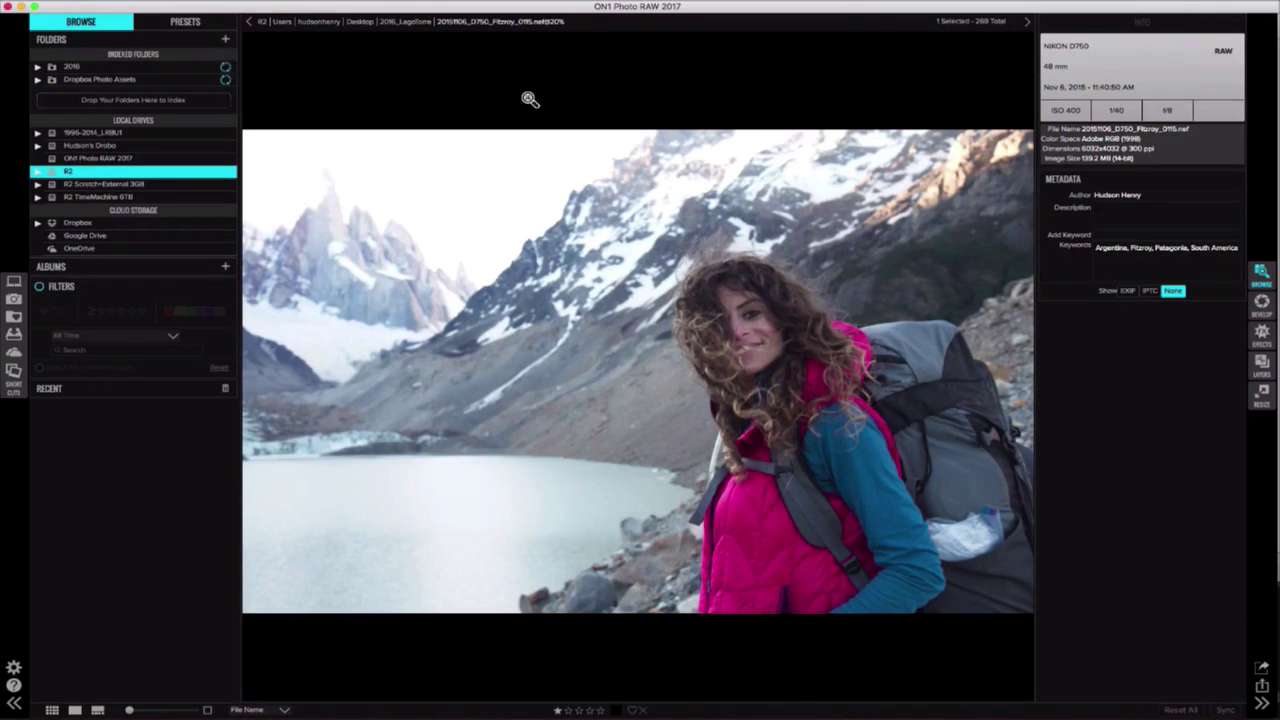
key("Right")
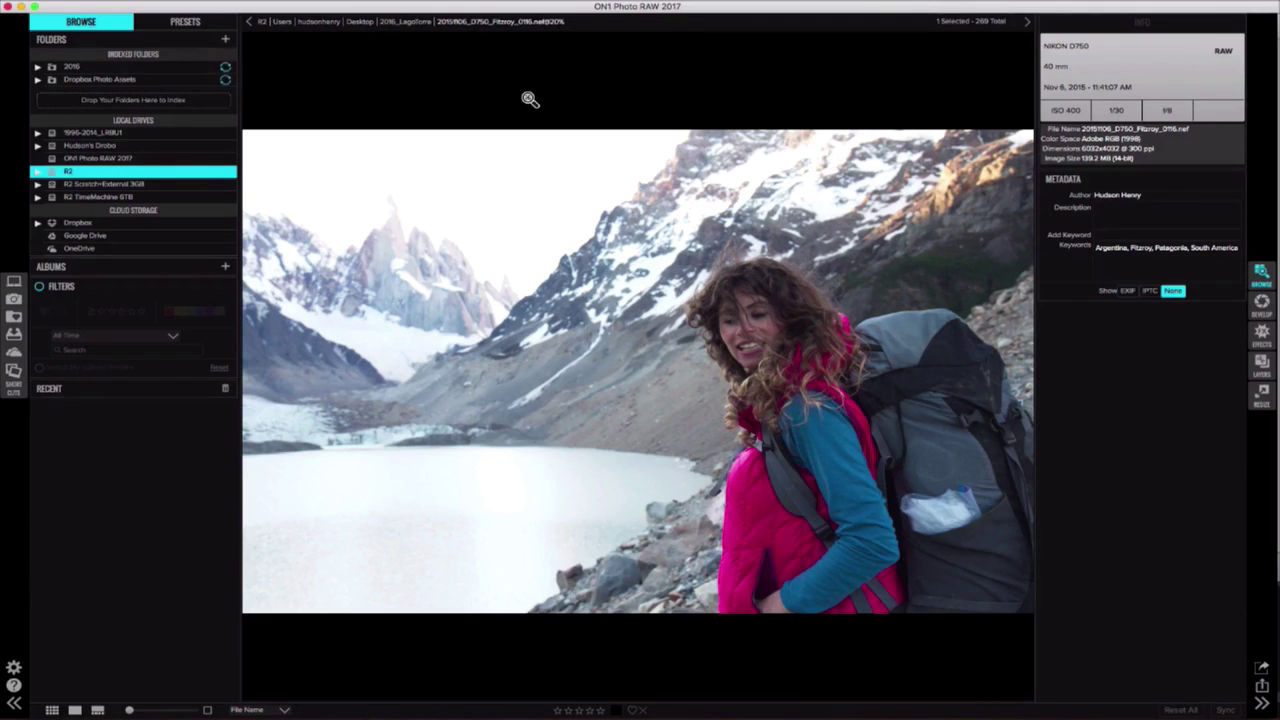
key("x")
- Mark 20151106_D750_Fitzroy_0128.nef as rejected and continue through the remaining backpacker portraits
key("Right")
key("Right")
key("Right")
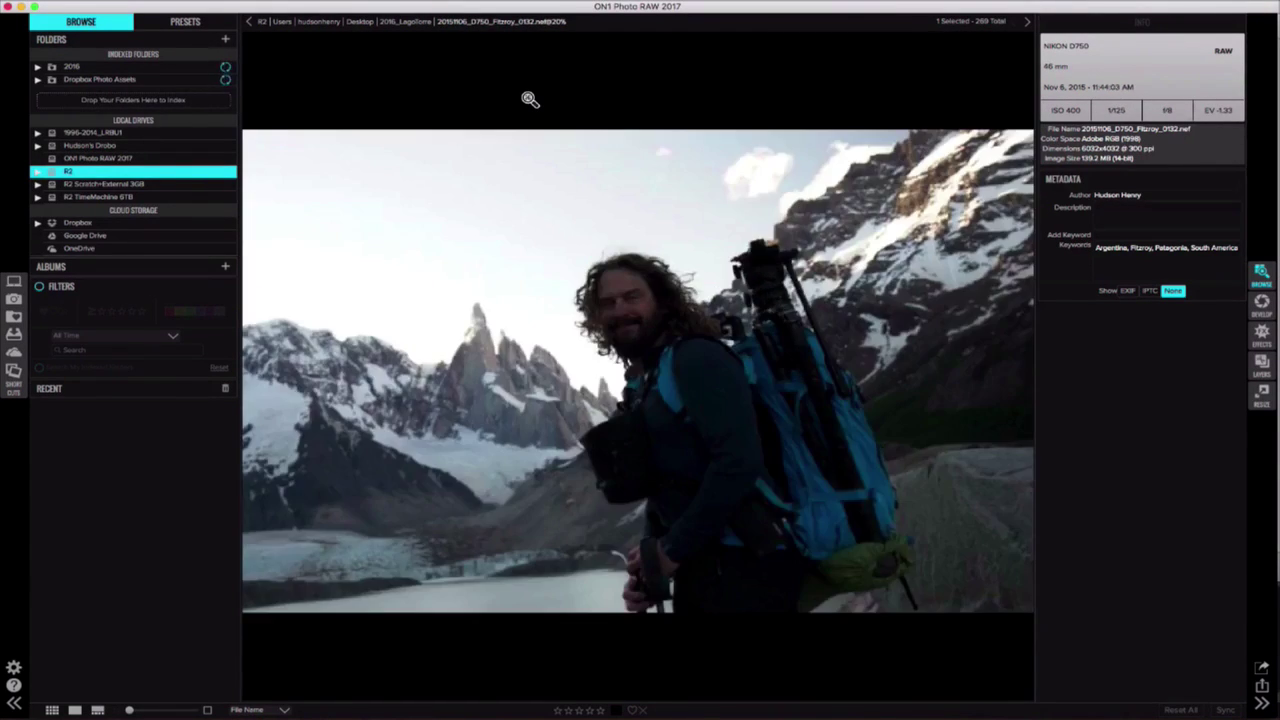
key("Right")
key("Right")
key("Right")
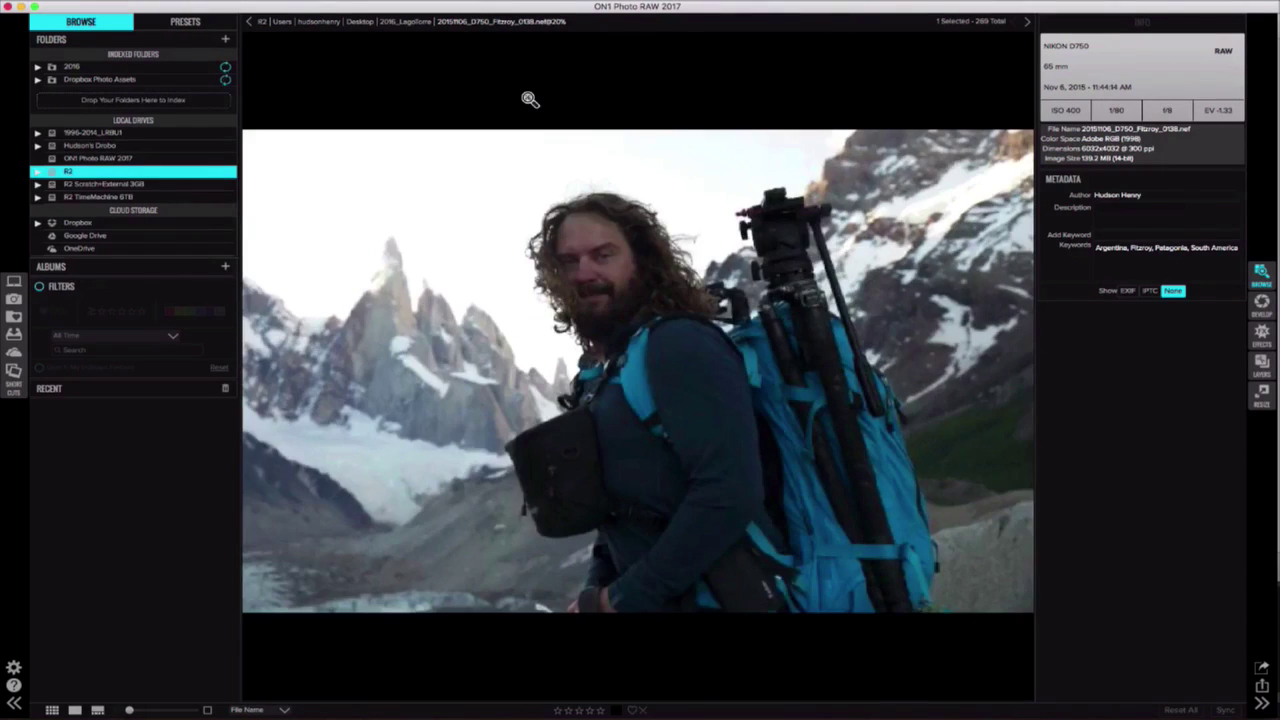
- Advance through the night mountain shots and mark the dark frame 20151106_D750_Fitzroy_0909.nef as rejected
key("Right")
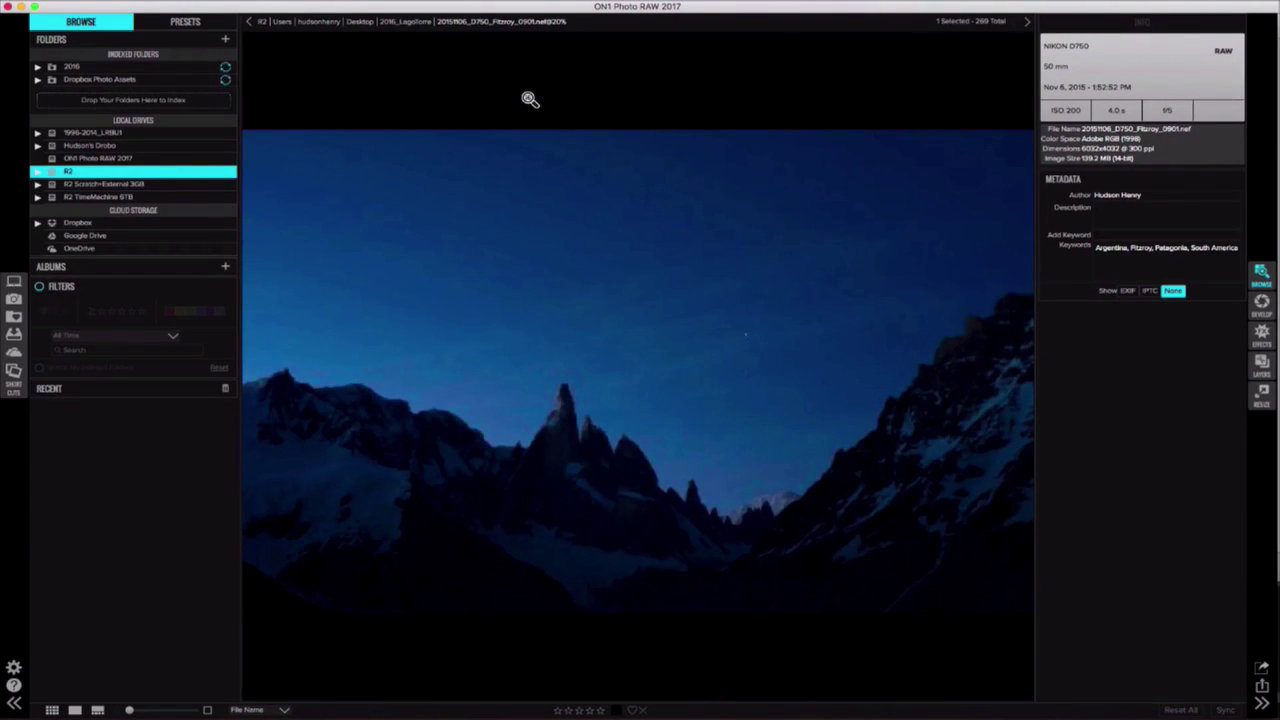
key("Right")
key("Right")
key("Right")
key("Right")
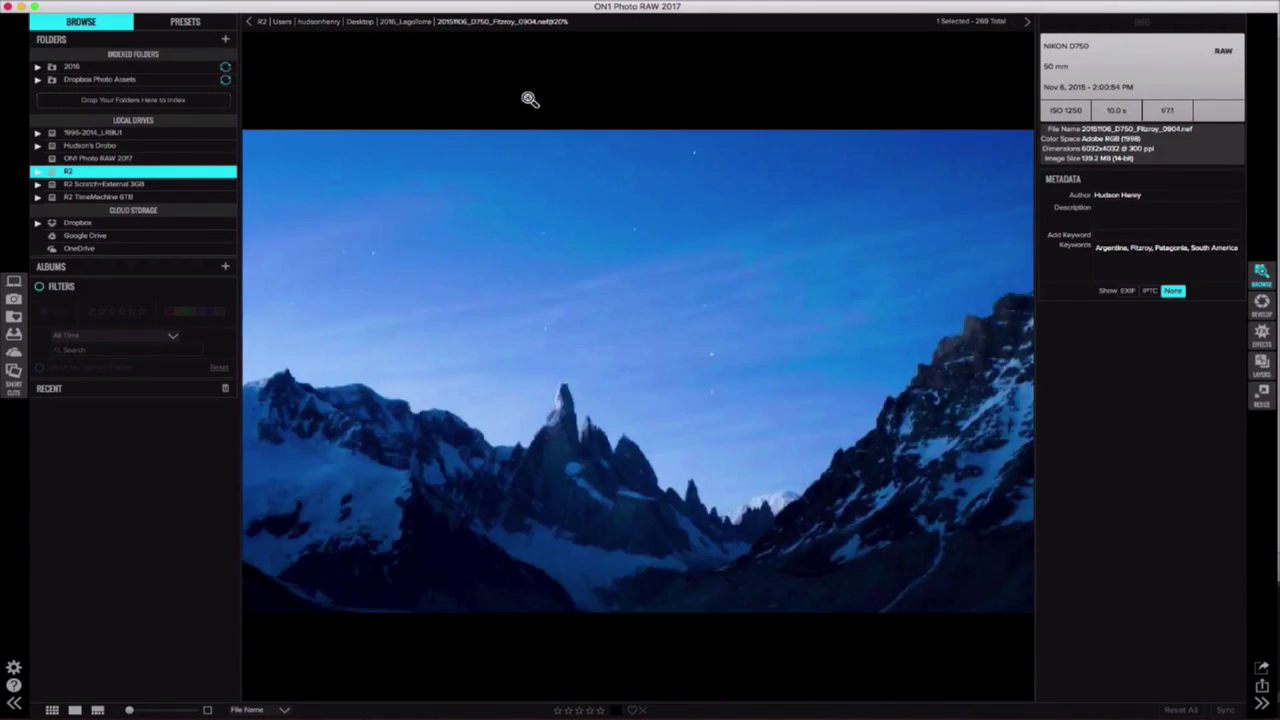
key("Right")
key("Right")
key("Right")
key("Right")
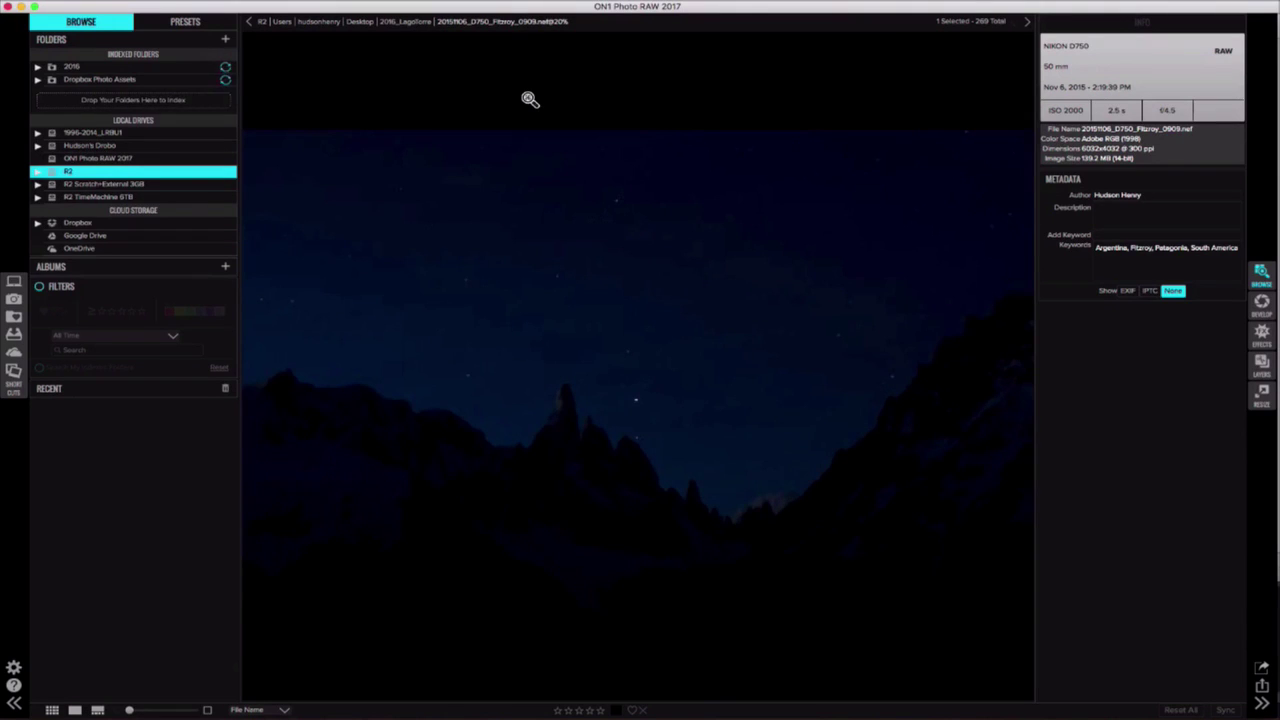
key("Right")
- Page on past the remaining night shots to 20151106_D810_Fitzroy_0018.nef and return to the thumbnail grid
key("Right")
key("Right")
key("Right")
key("Right")
key("Right")
key("Right")
key("Right")
key("Right")
key("Right")
key("Right")
key("Right")
key("Right")
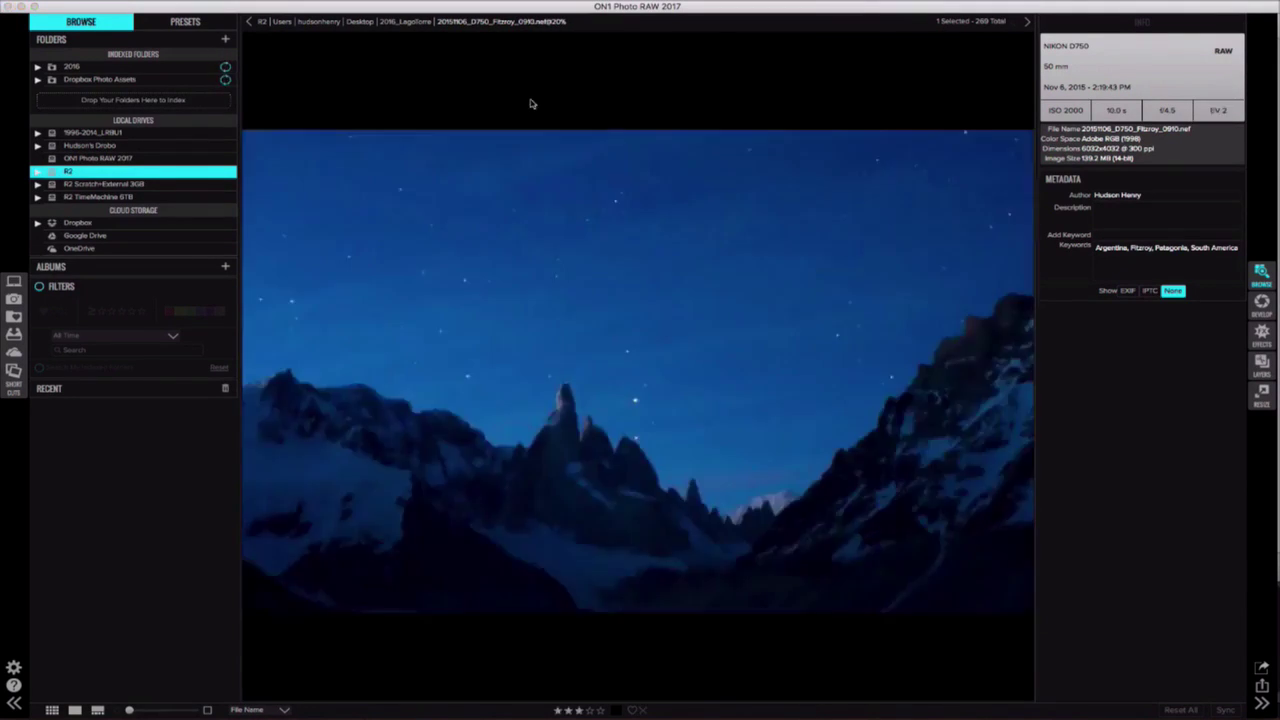
key("Right")
key("Right")
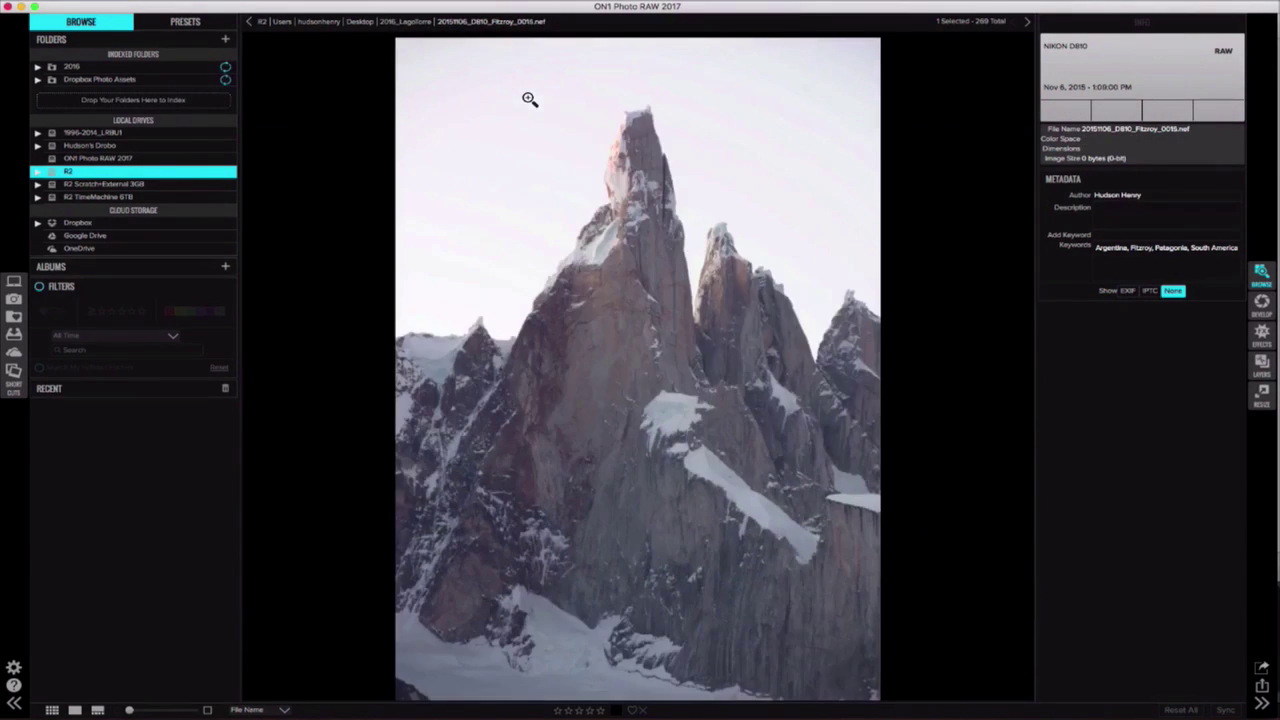
key("g")
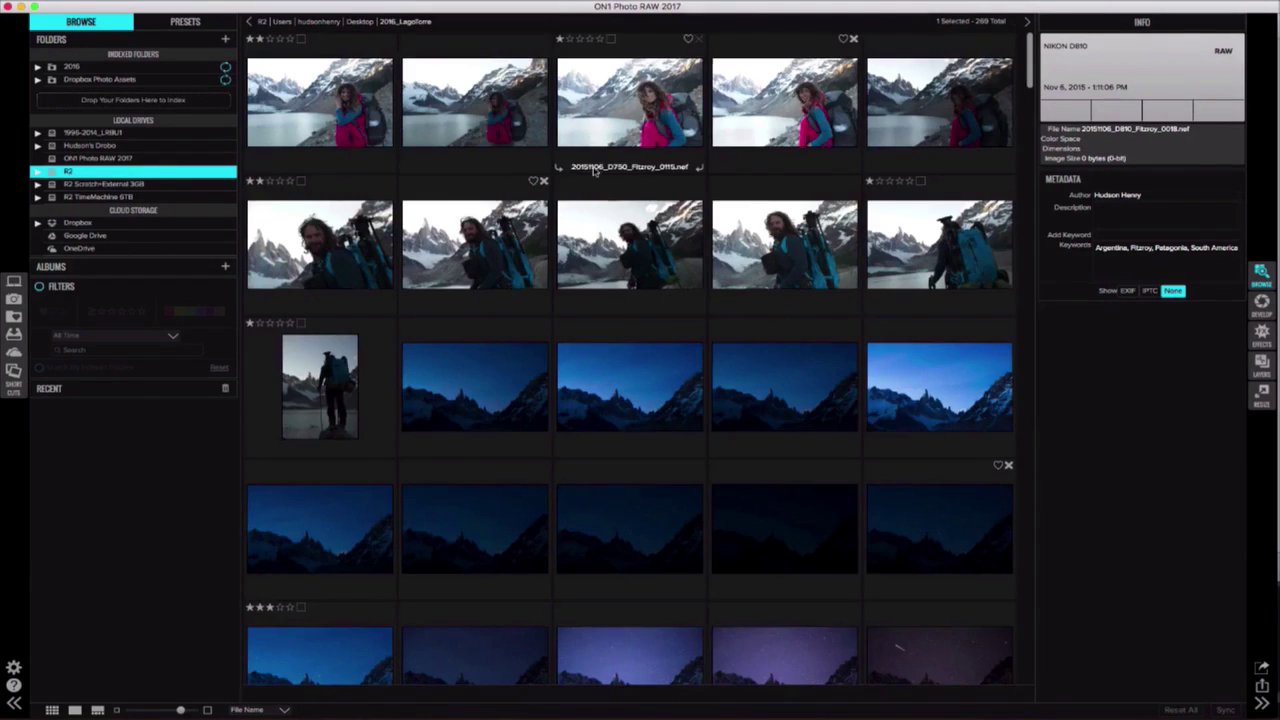
- Look through the thumbnail grid to examine the star ratings and color labels on the folder's photos
scroll(600, 183, "down", 1)
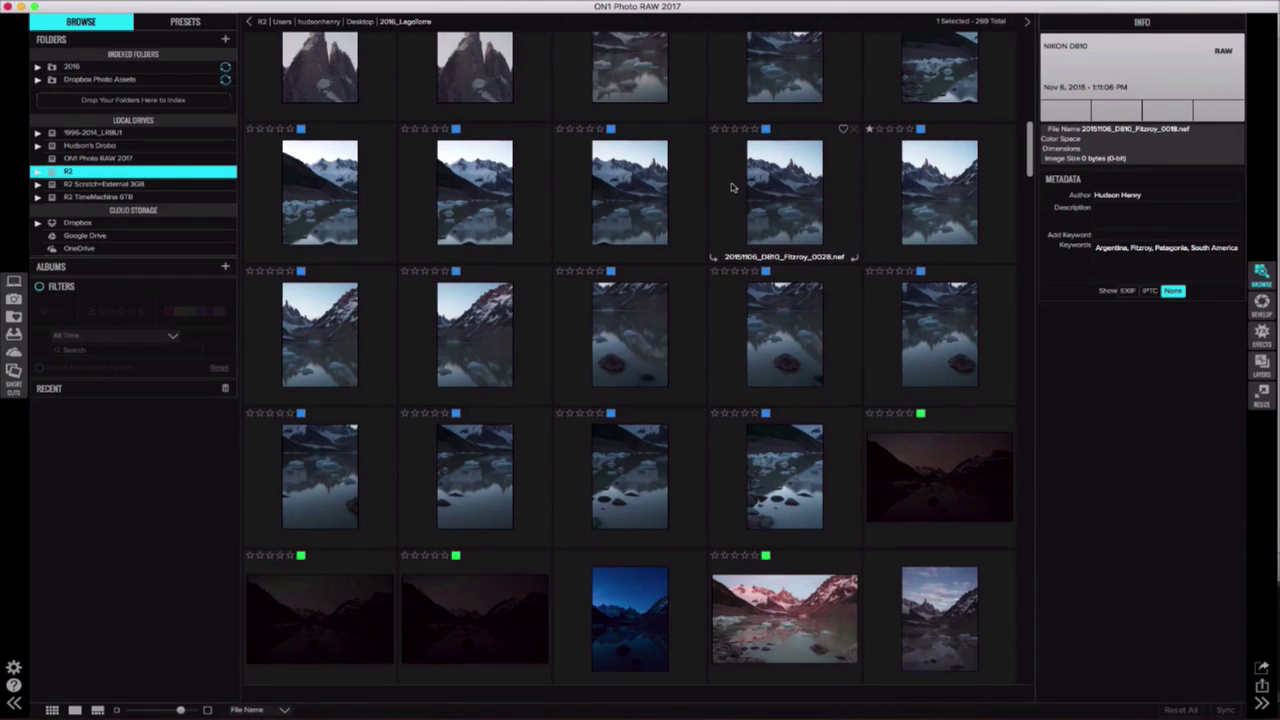
scroll(780, 170, "up", 1)
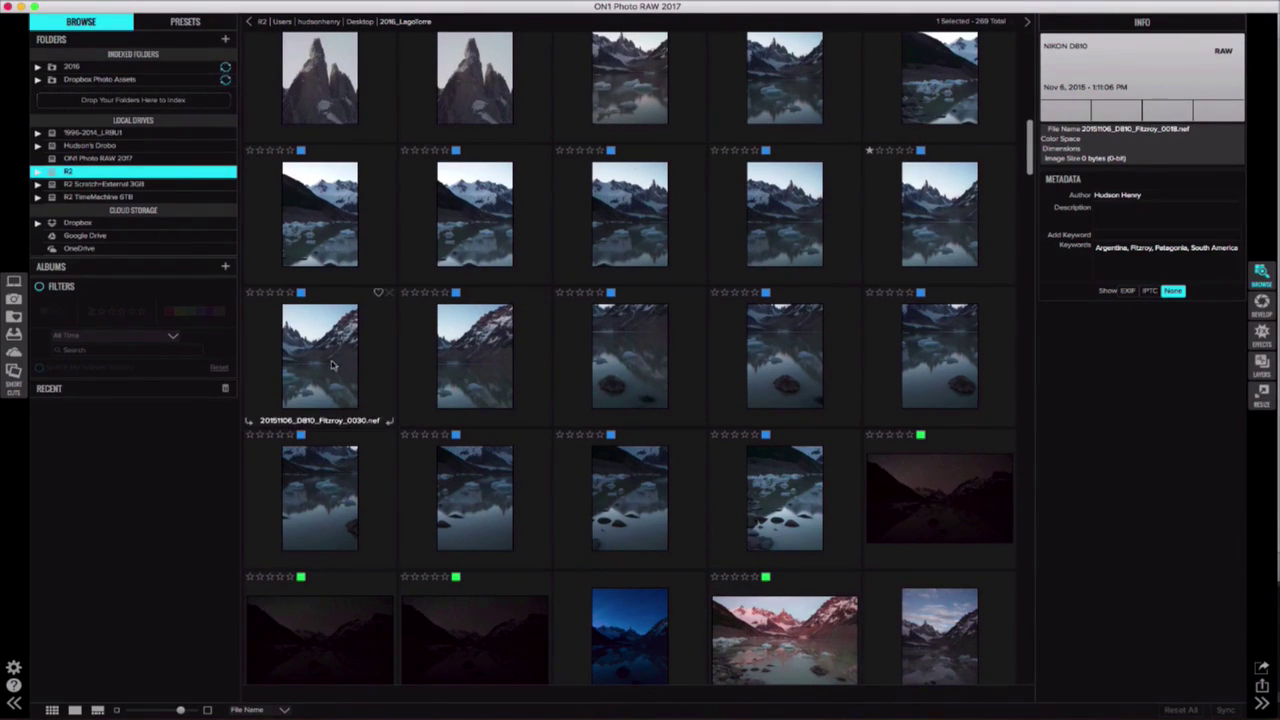
scroll(648, 418, "down", 4)
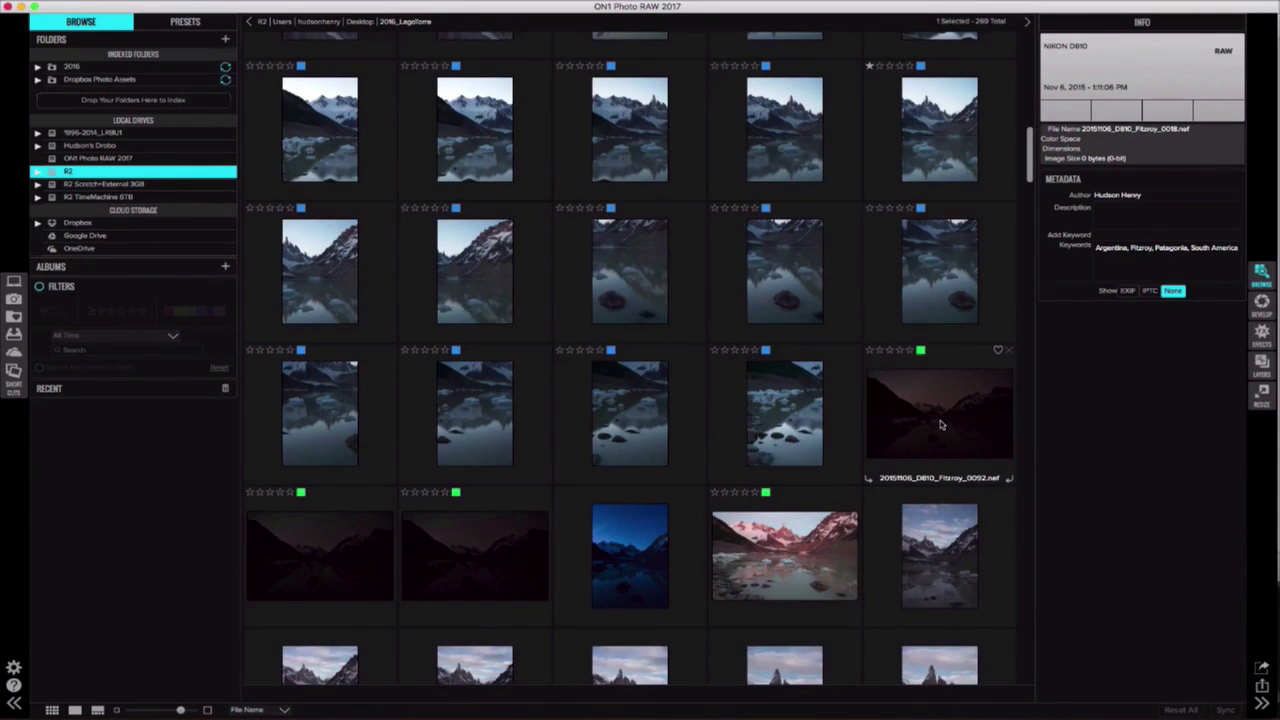
scroll(942, 420, "down", 2)
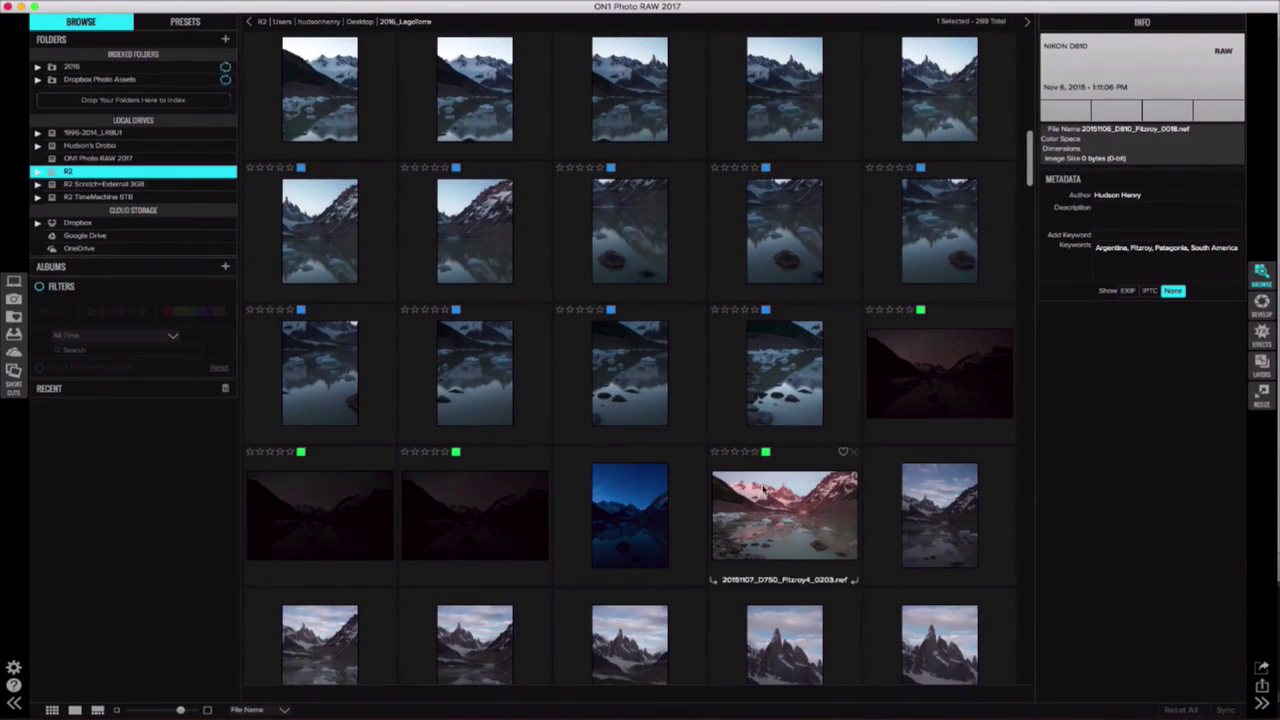
scroll(762, 488, "down", 3)
scroll(762, 488, "down", 15)
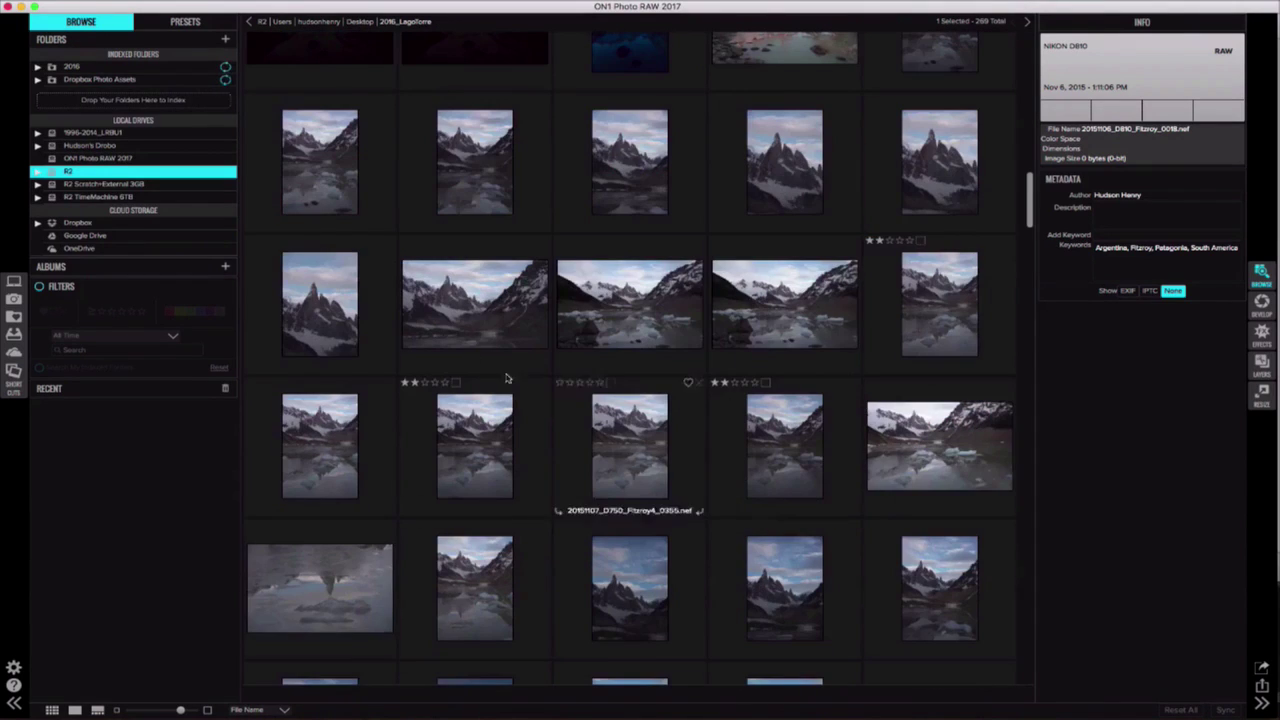
scroll(700, 450, "down", 15)
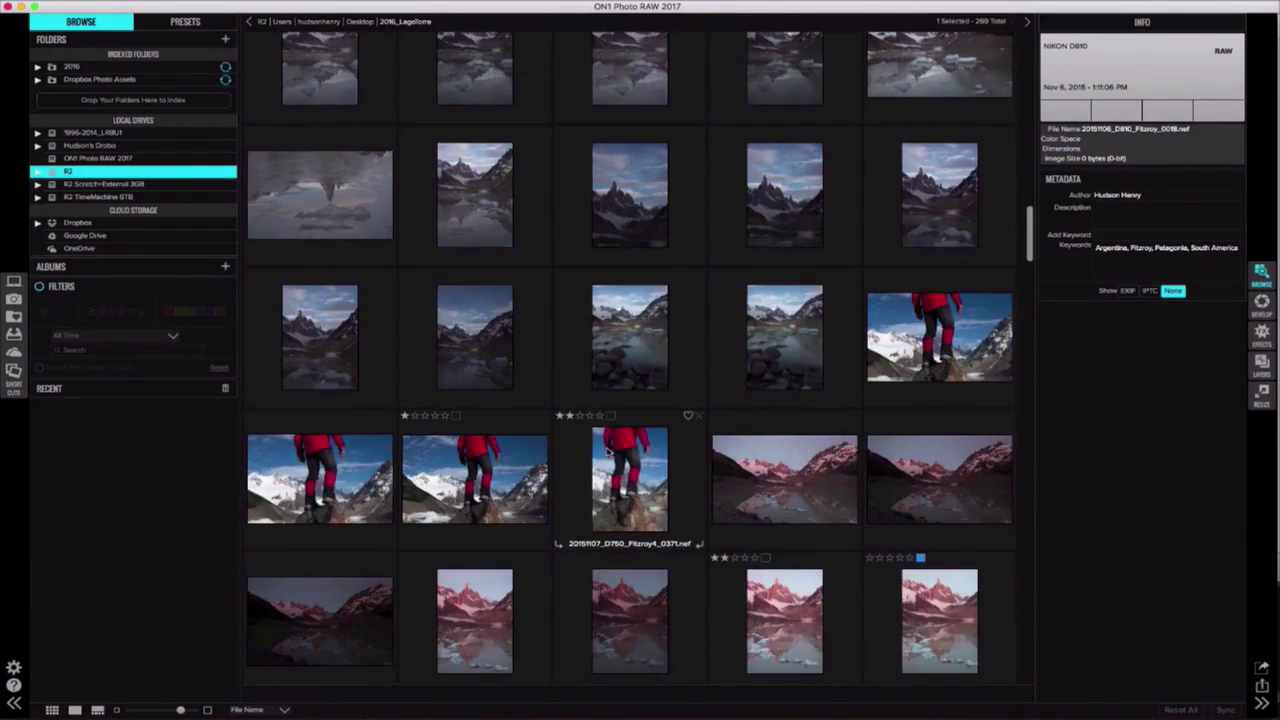
scroll(740, 420, "down", 3)
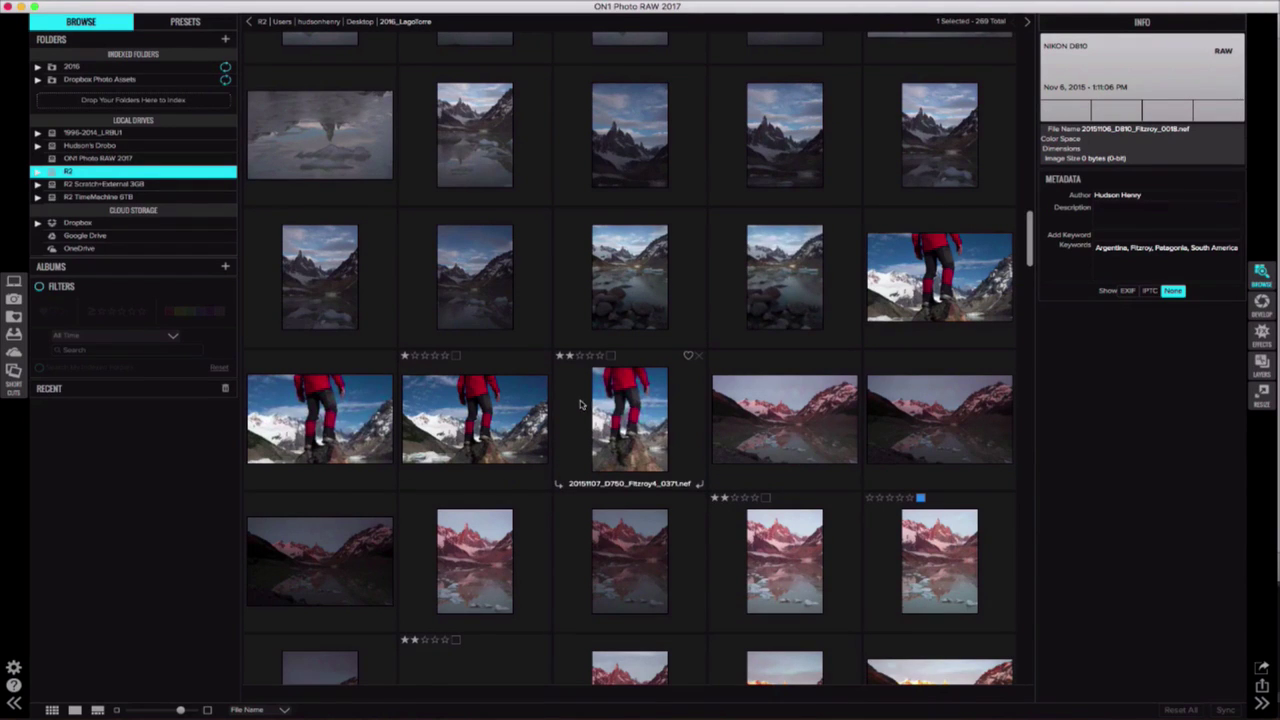
scroll(581, 408, "down", 20)
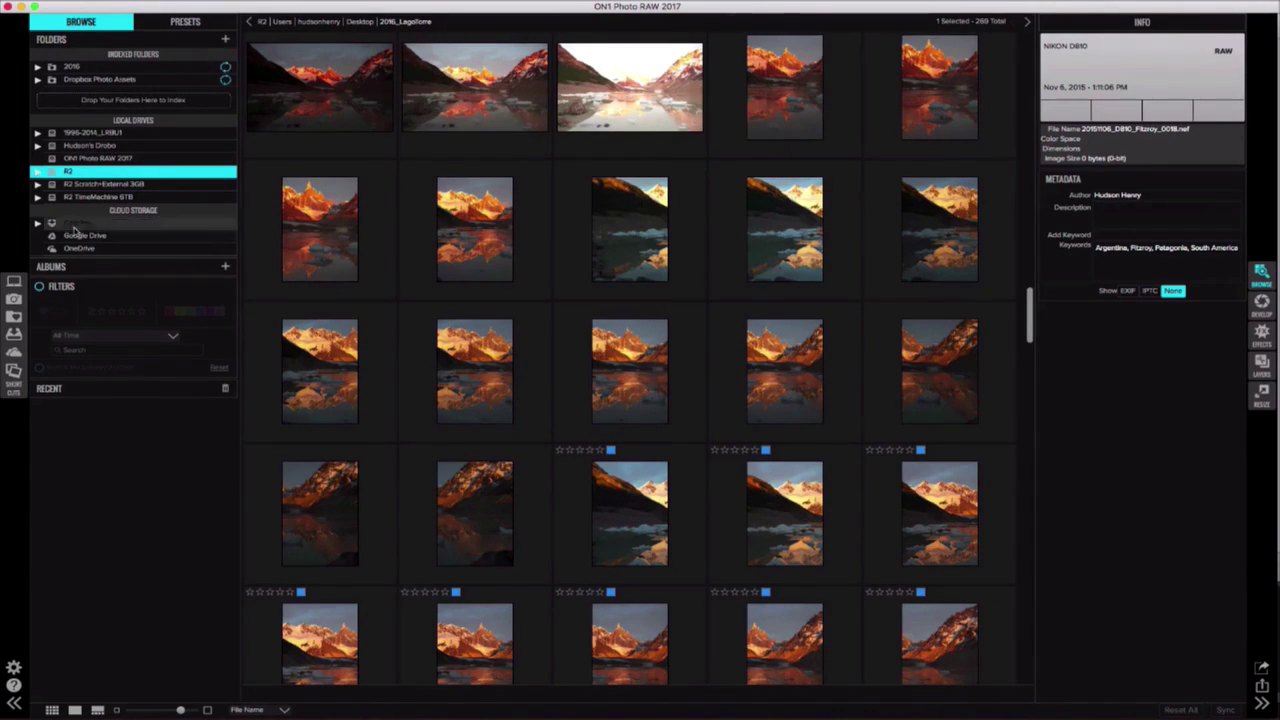
- Turn on the filters to show only the folder's rejected photos and select all of them
left_click(40, 288)
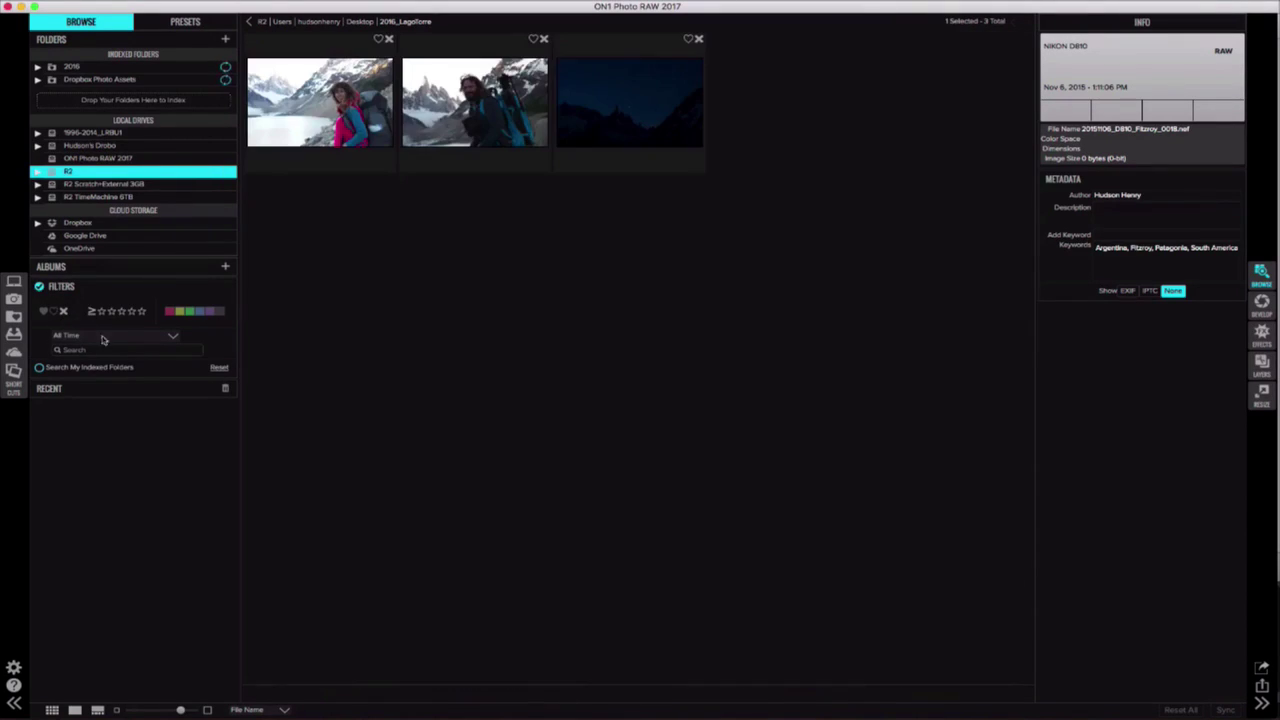
left_click(340, 98)
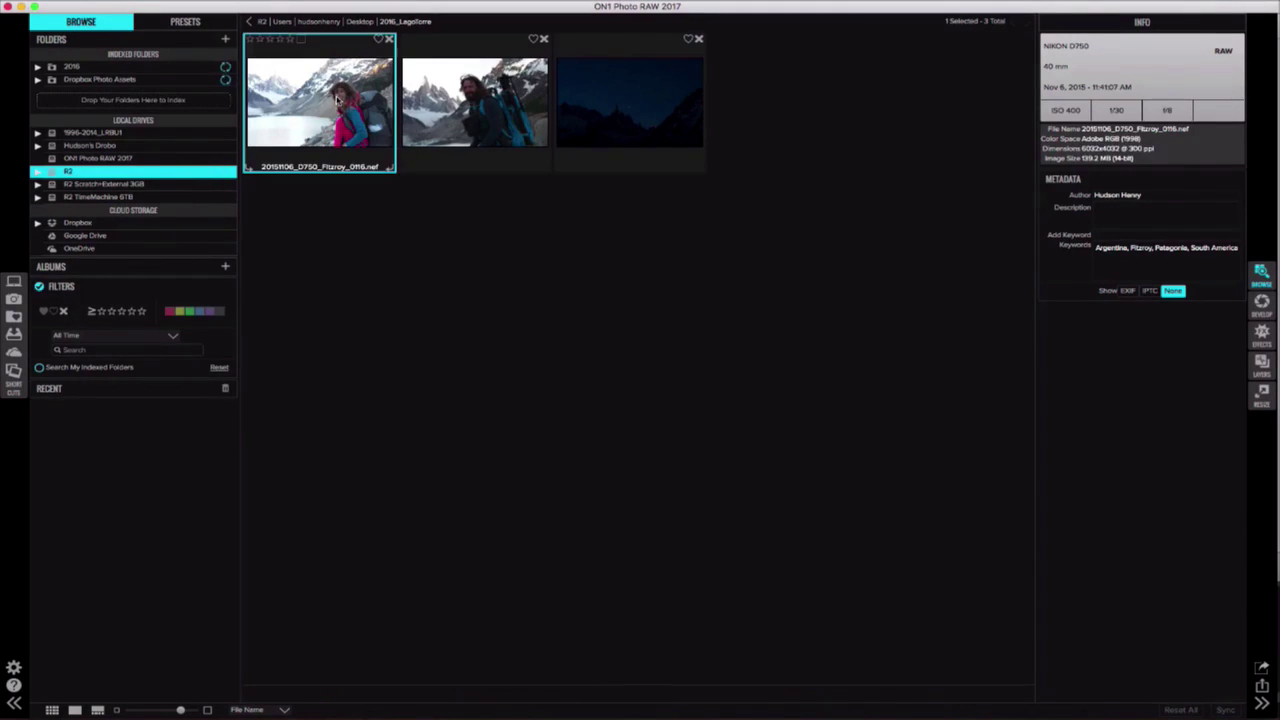
left_click(612, 96, "shift")
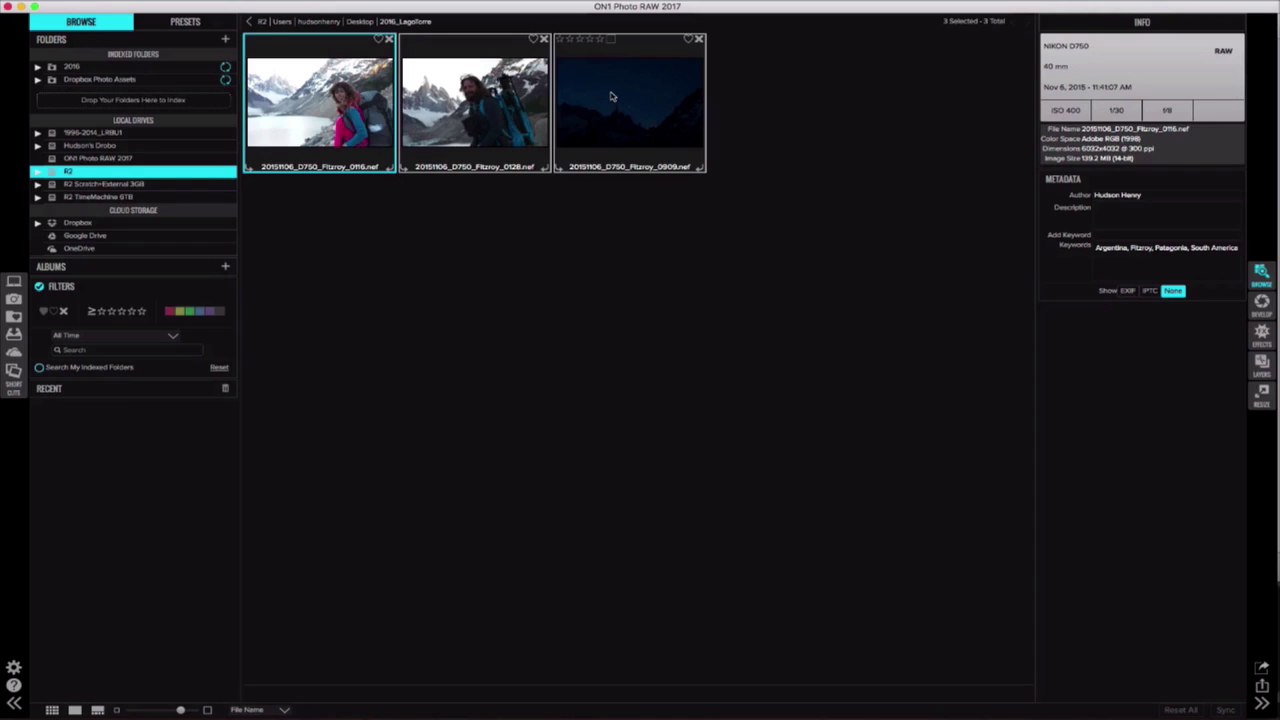
- Delete the three selected rejected photos to the Trash and turn the filters off
right_click(612, 96)
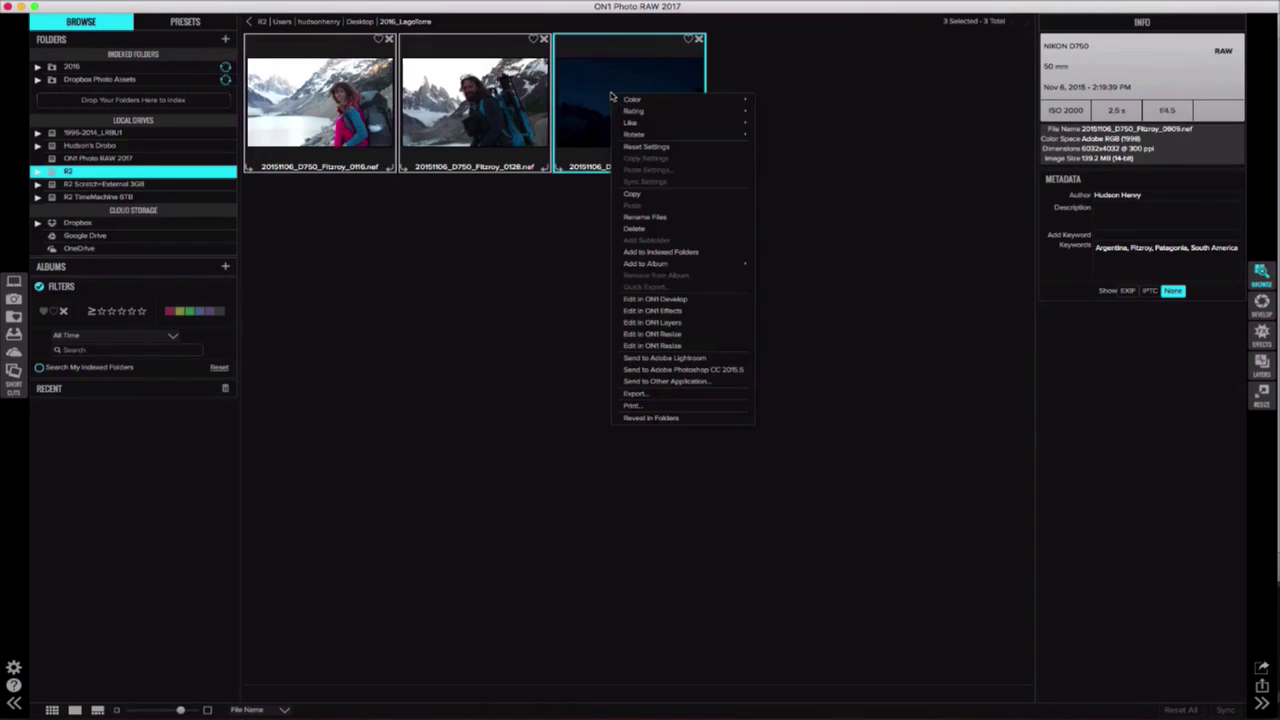
left_click(655, 218)
left_click(712, 262)
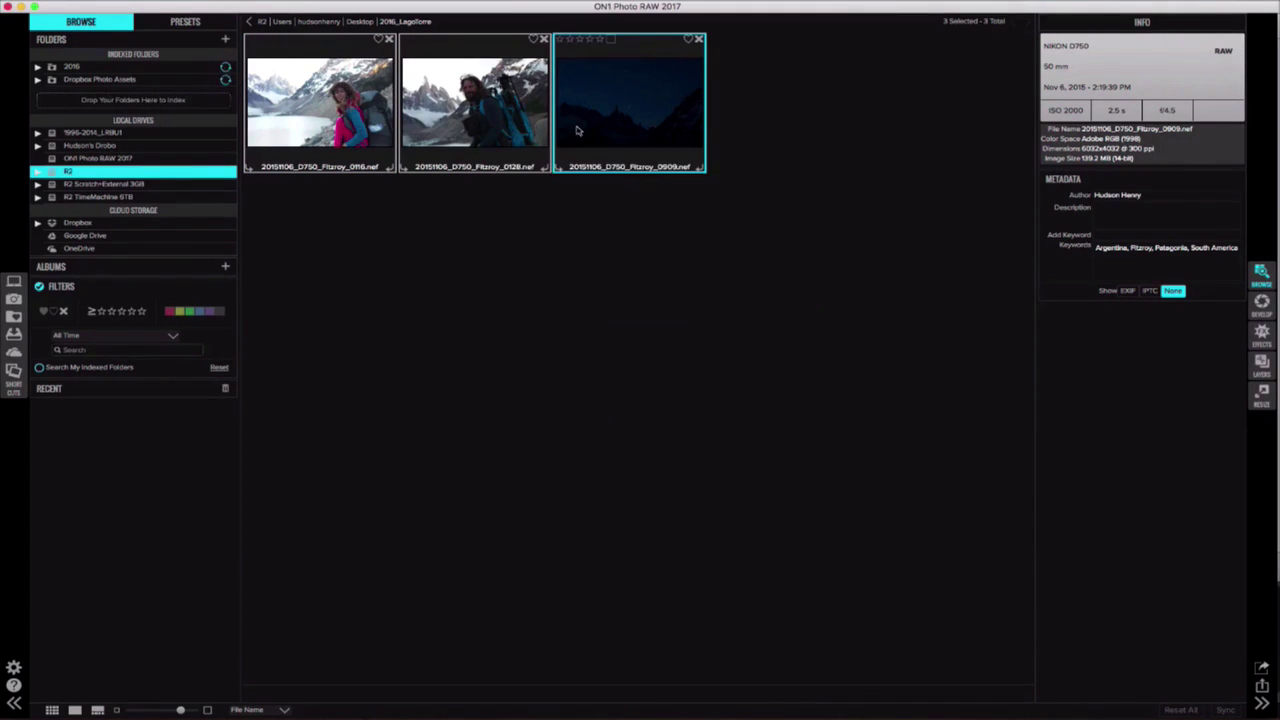
right_click(577, 130)
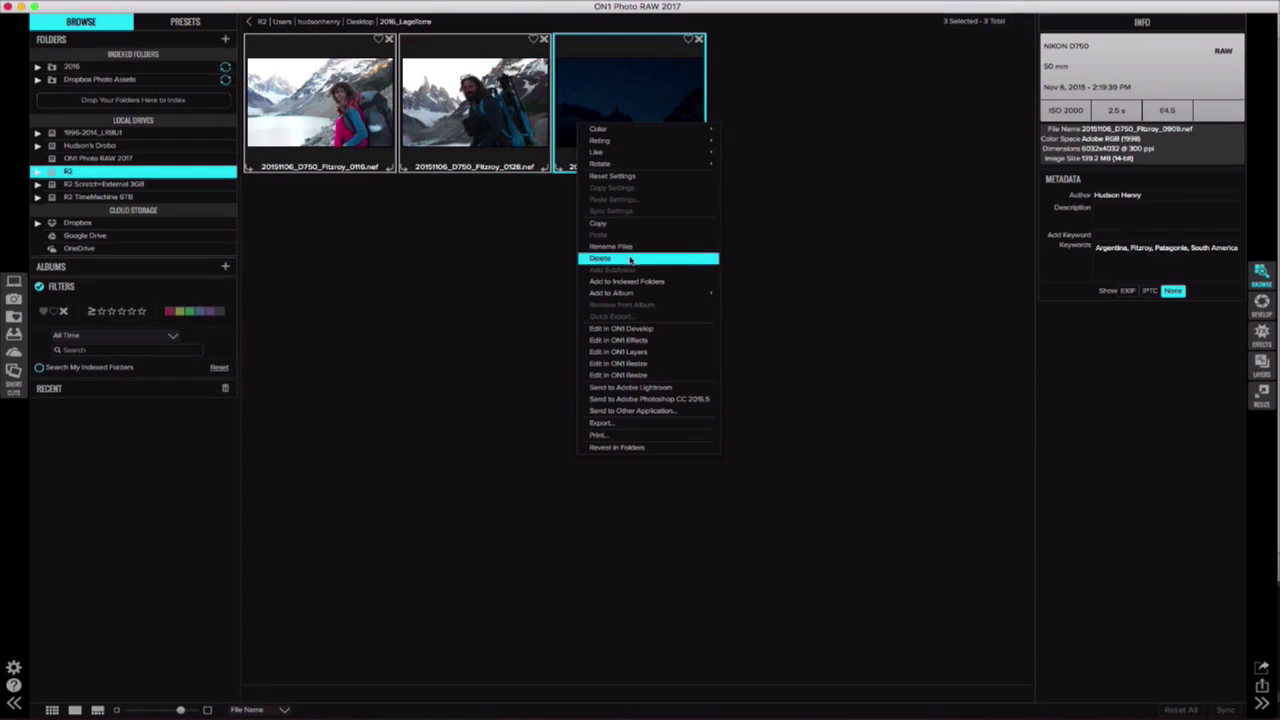
left_click(630, 260)
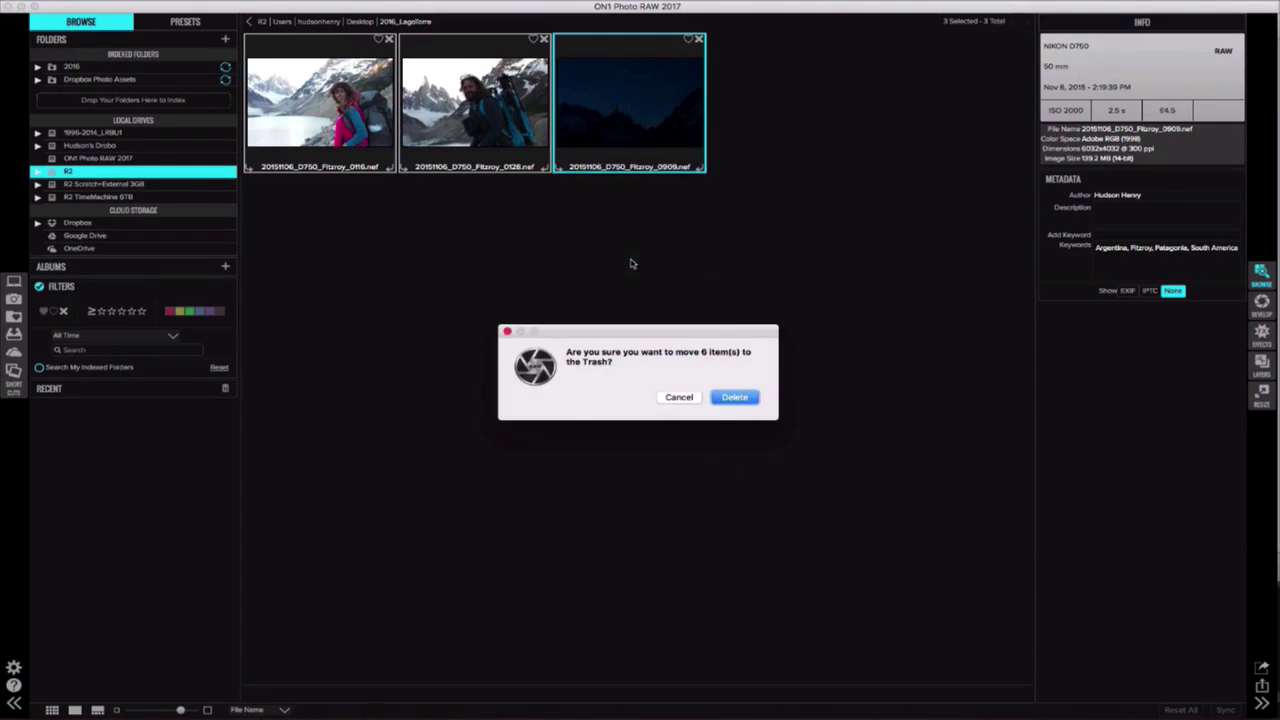
left_click(733, 398)
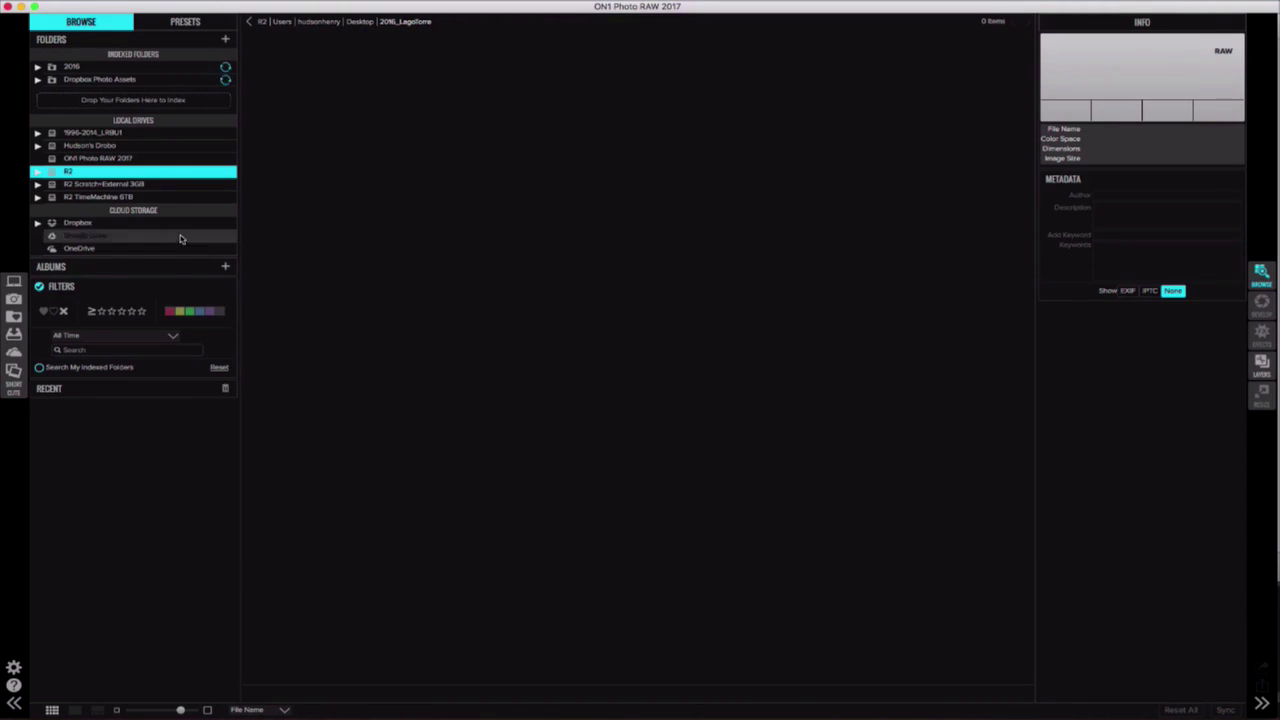
left_click(39, 287)
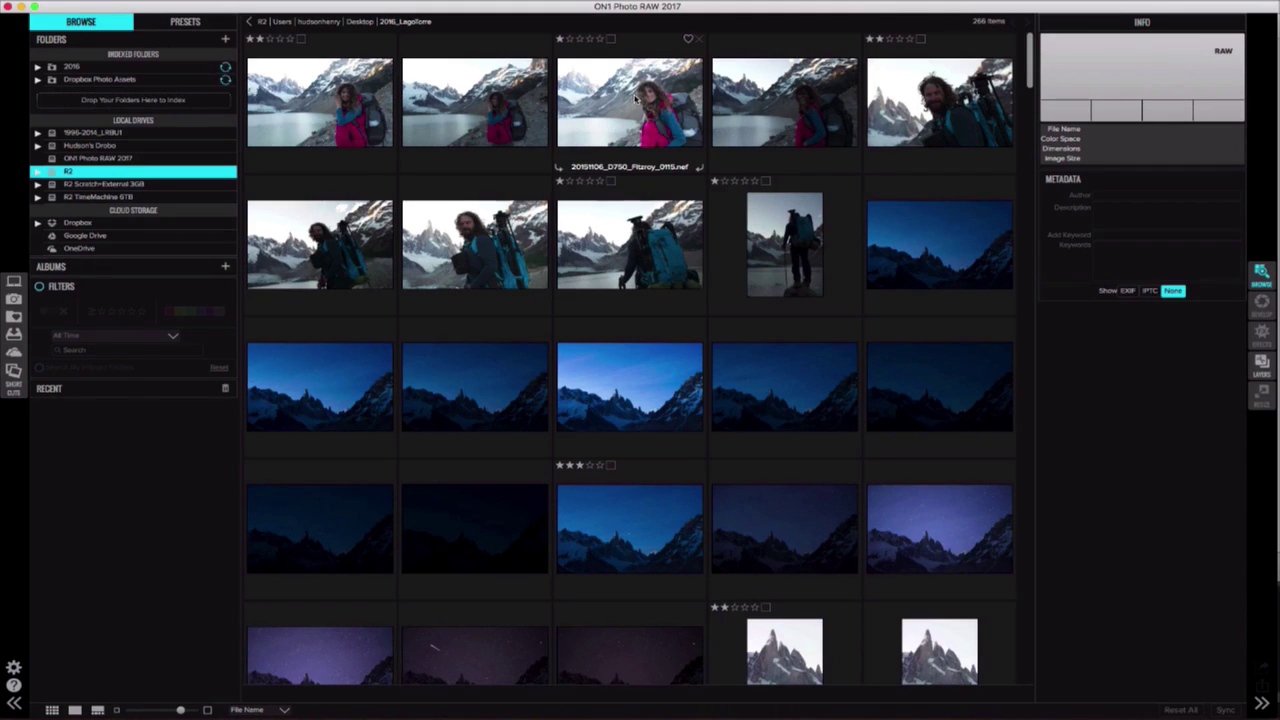
- Switch to Lightroom, filter the library to photos rated two stars and higher, and look through the filtered thumbnails
key("ctrl+Up")
left_click(475, 307)
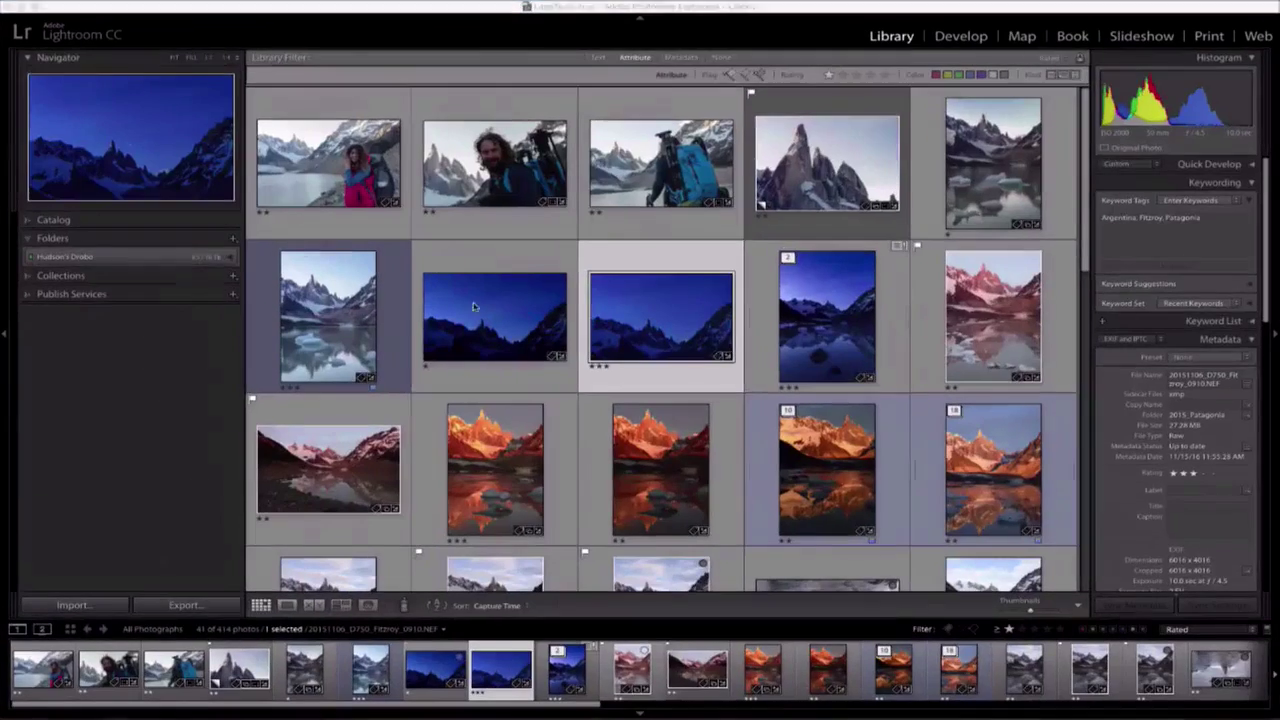
left_click(353, 174)
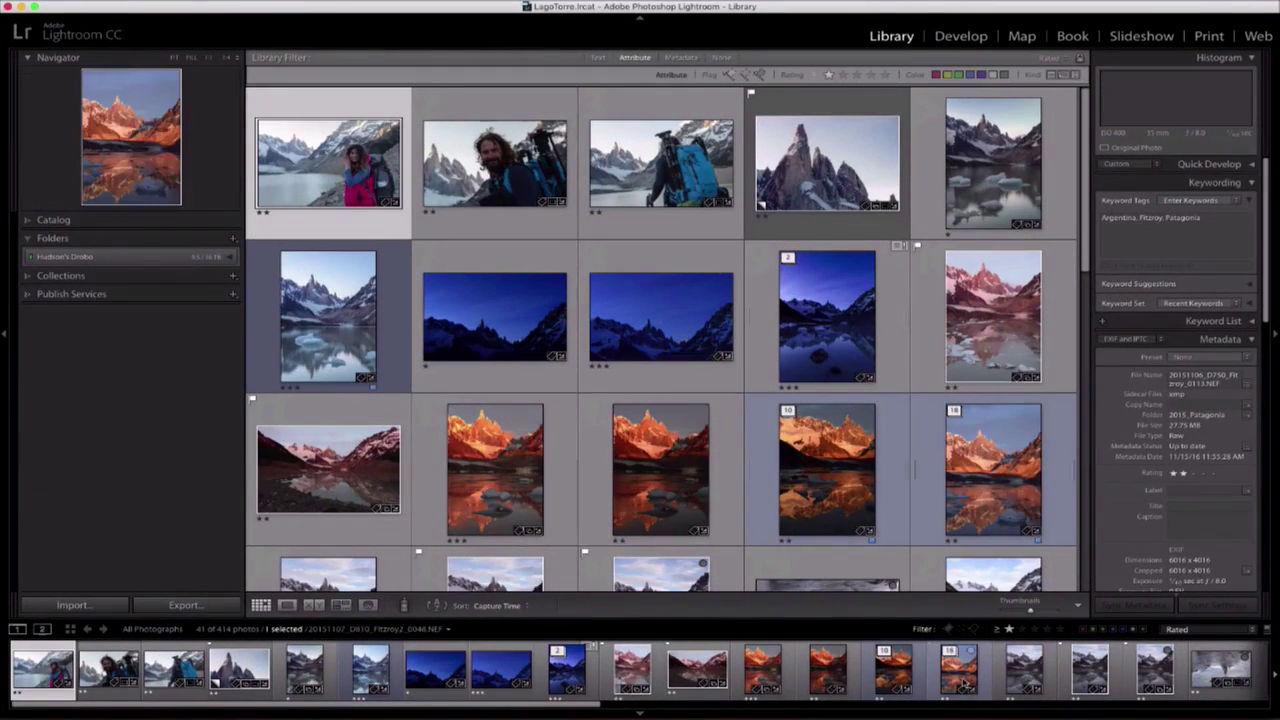
left_click(1021, 629)
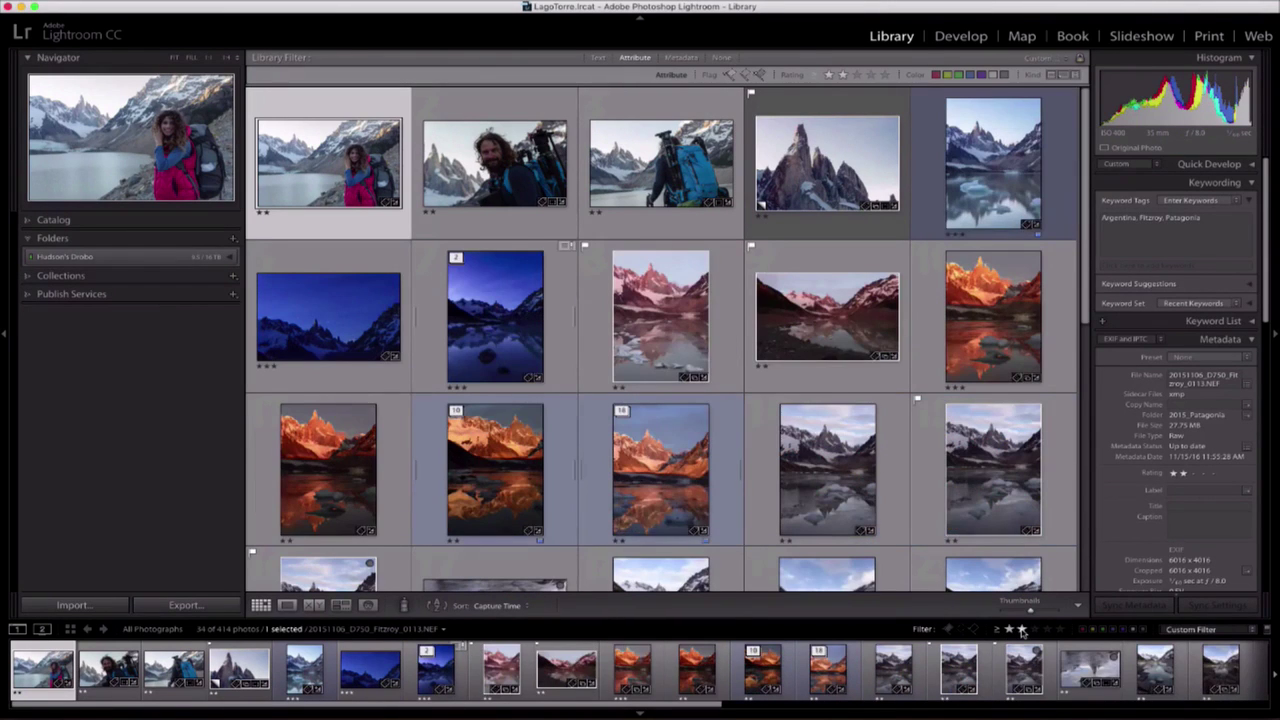
scroll(770, 332, "down", 5)
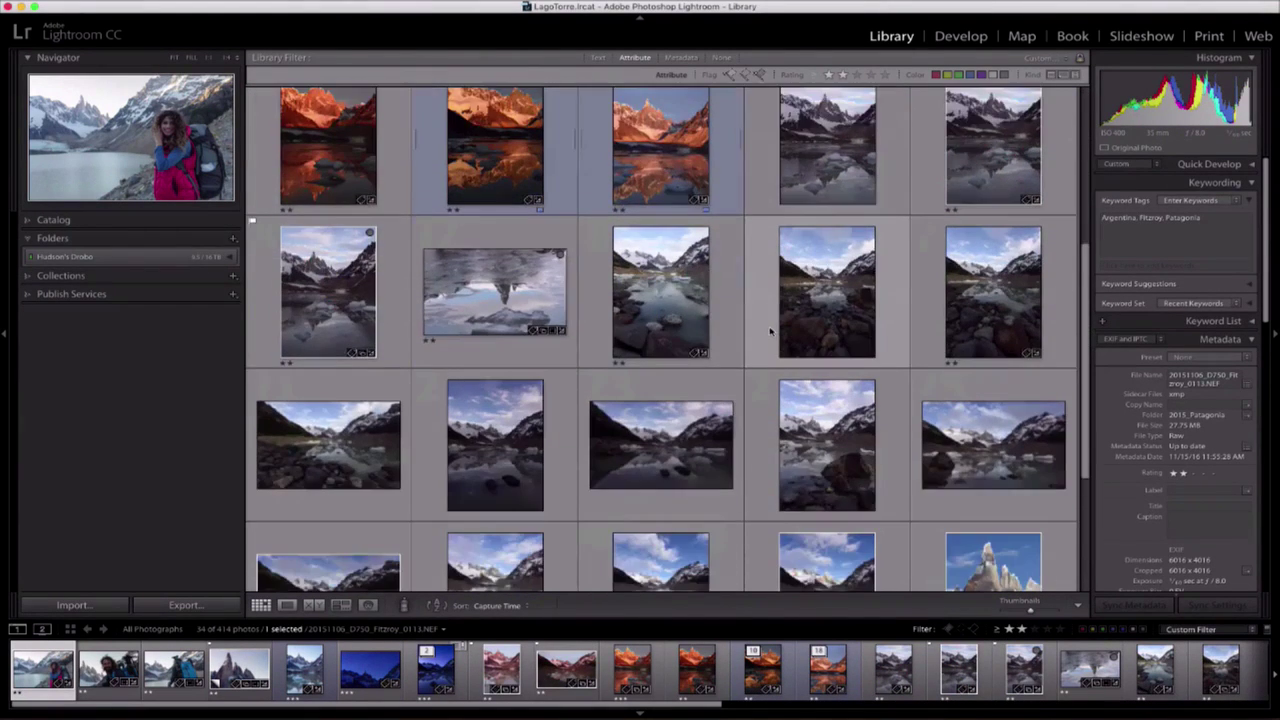
scroll(770, 332, "down", 5)
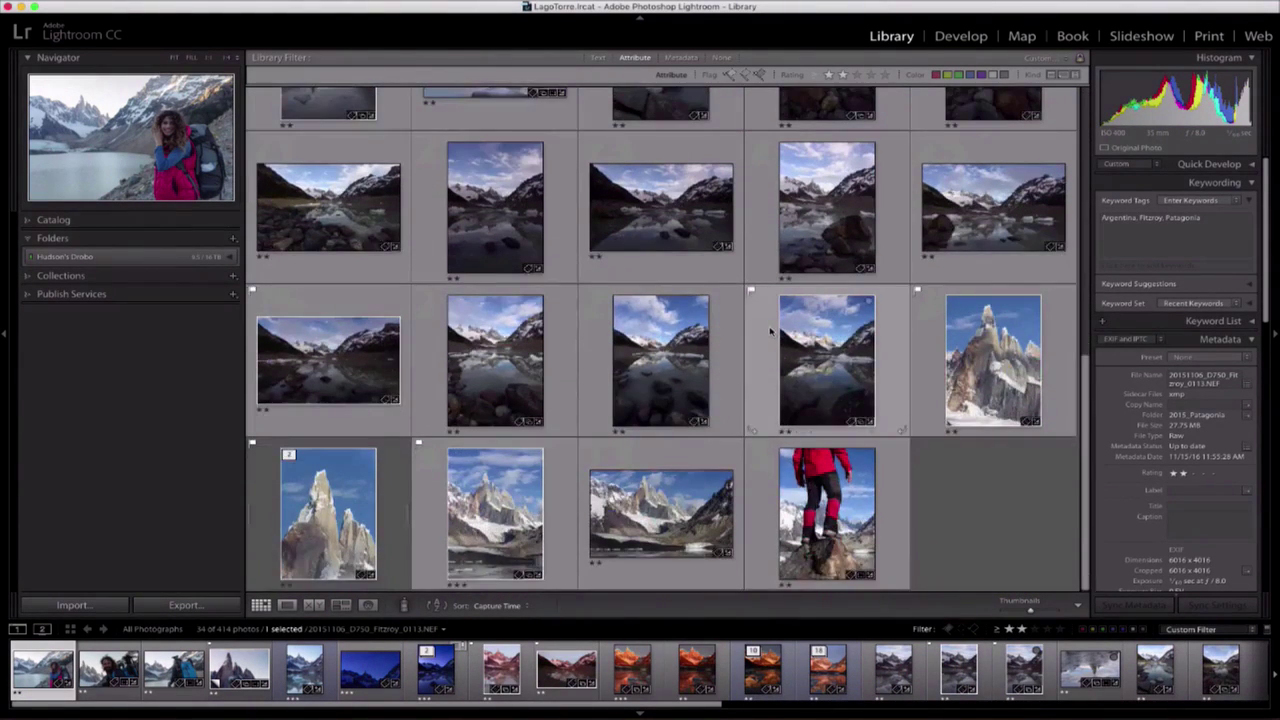
scroll(770, 332, "up", 12)
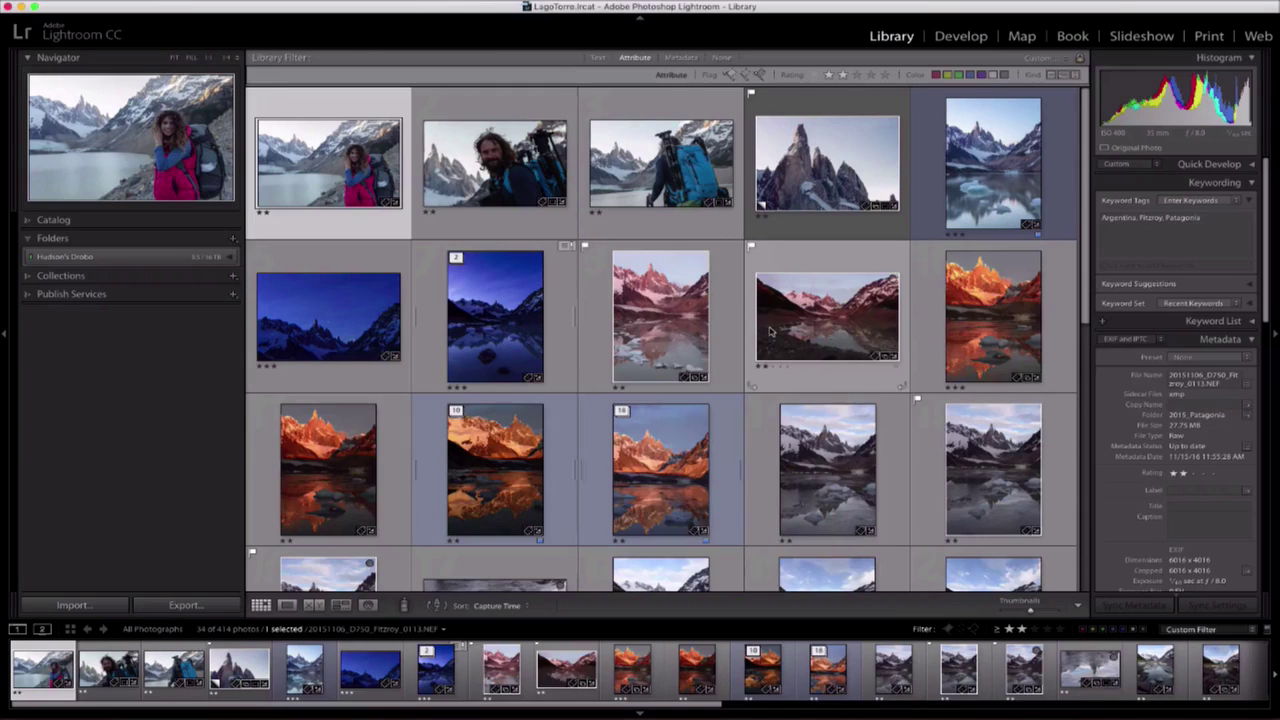
- Expand the two-photo stack of the night lake reflection, then open 20151107_D810_Fitzroy2_0095.NEF in the Develop module
key("super+apostrophe")
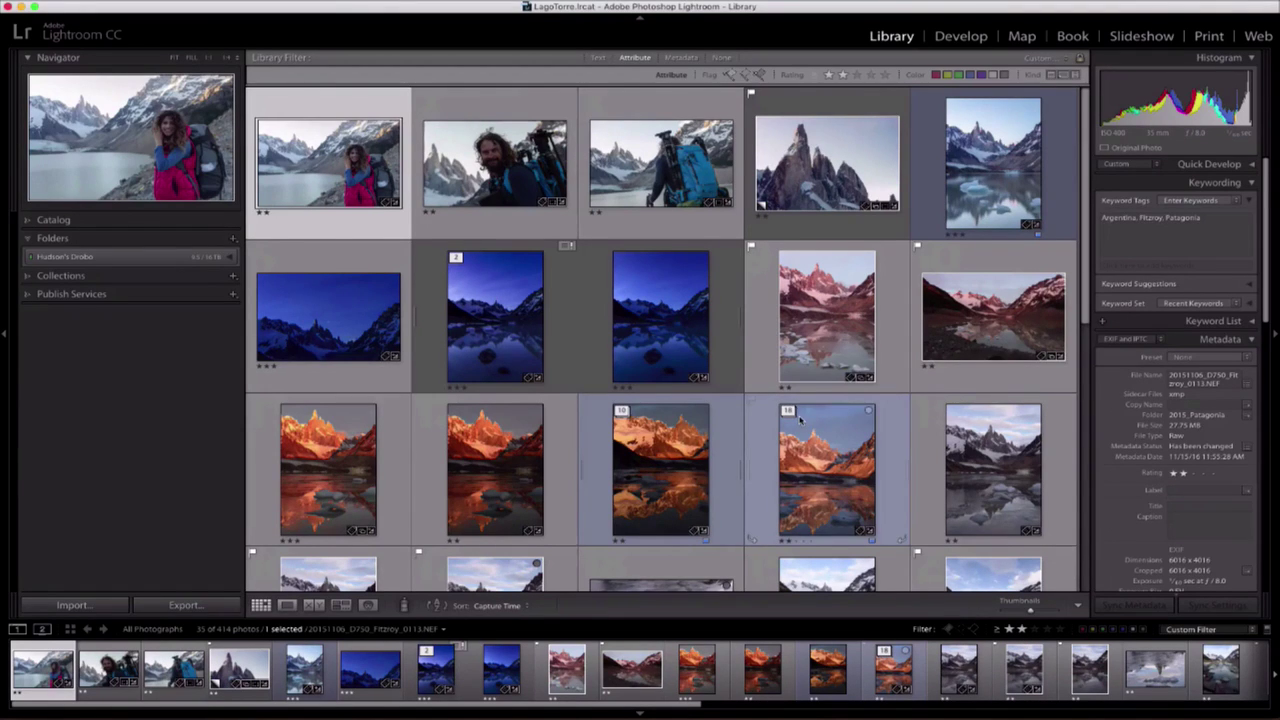
scroll(799, 421, "down", 3)
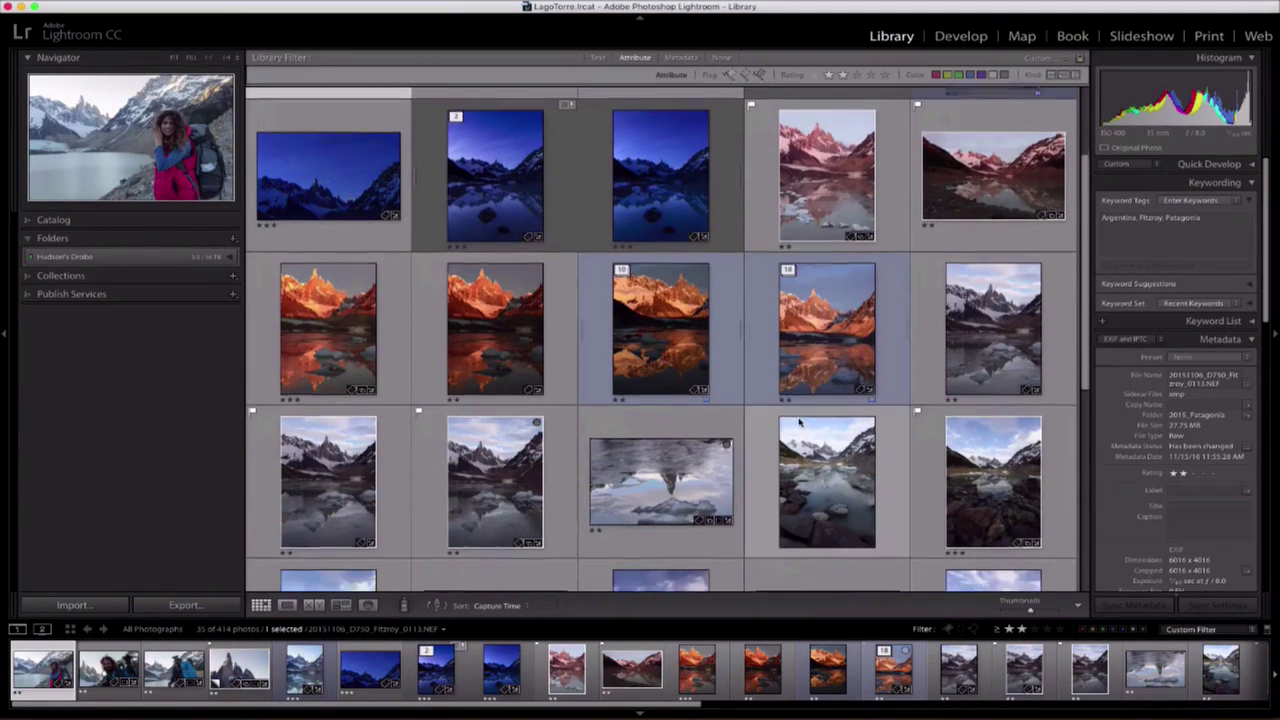
scroll(799, 421, "down", 2)
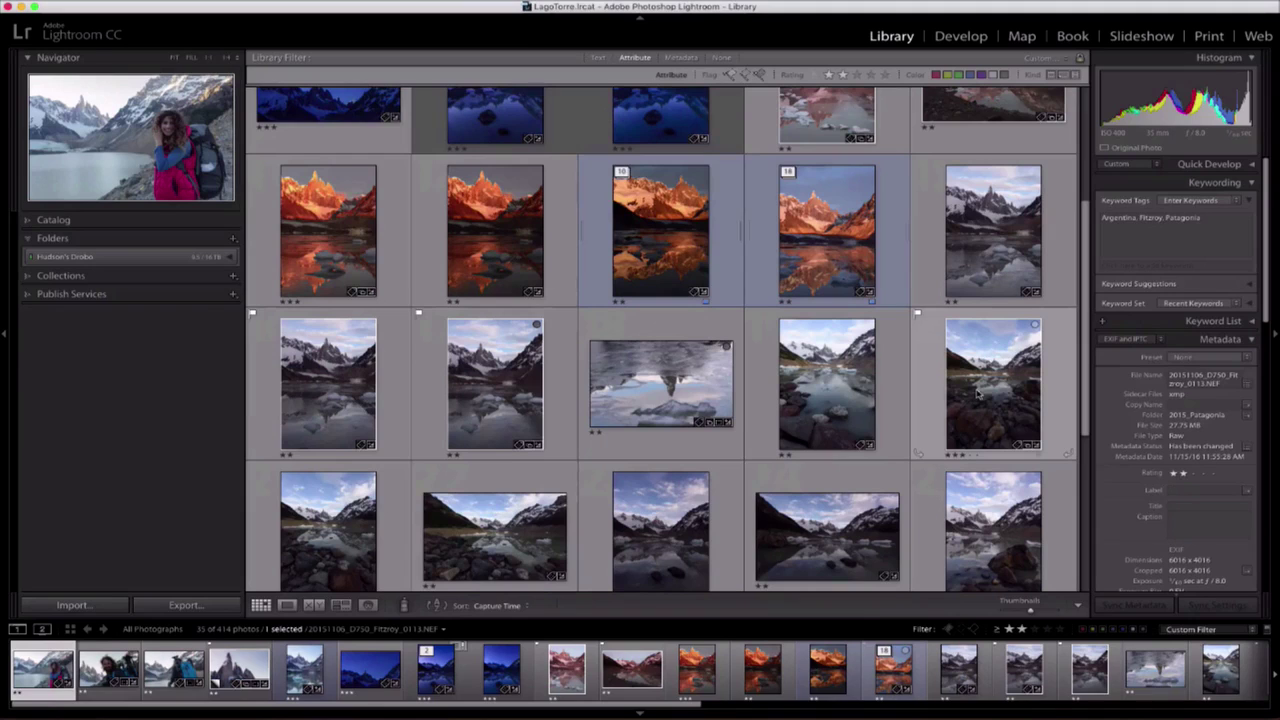
left_click(978, 395)
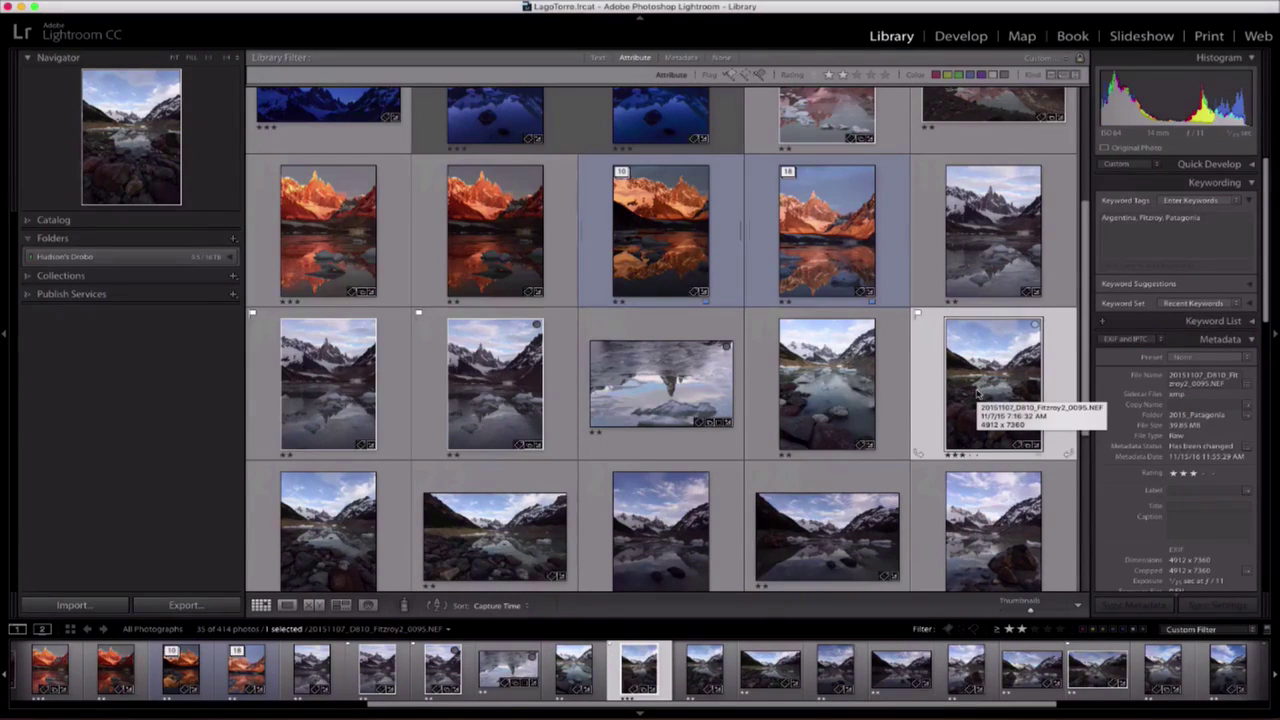
left_click(957, 38)
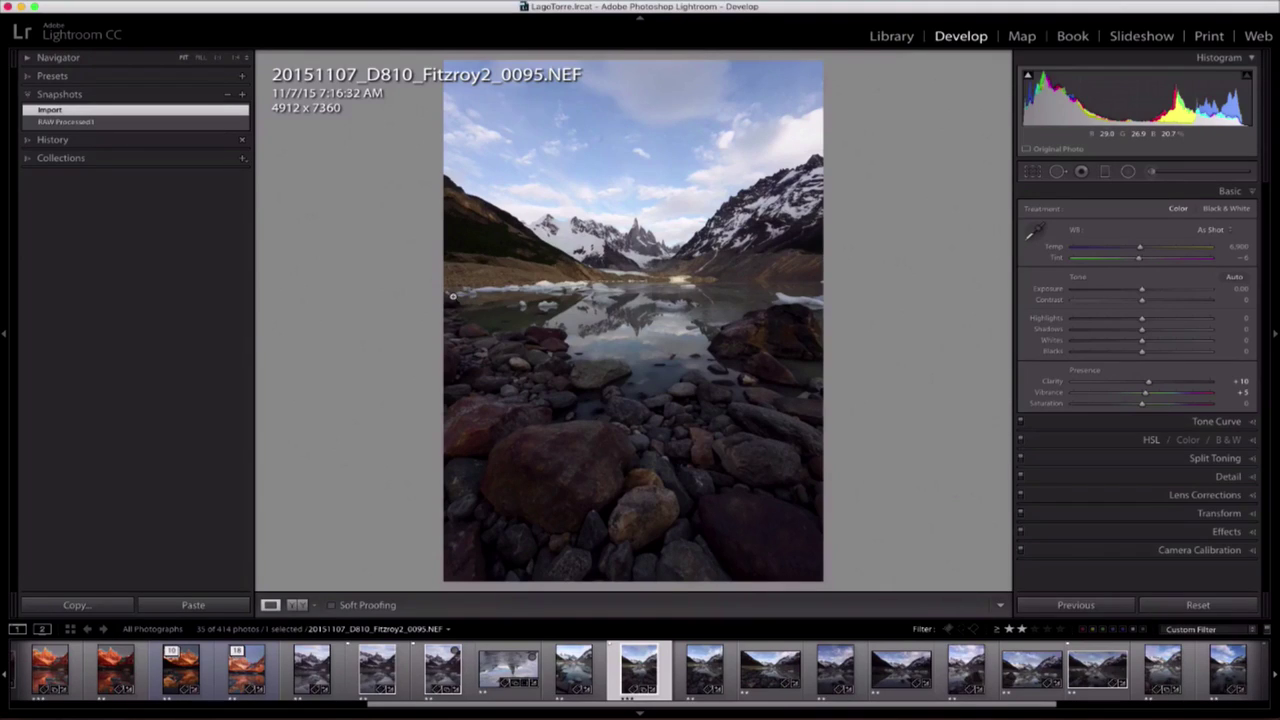
- Apply the RAW Processed1 snapshot to the photo and review its Detail and Basic settings
left_click(62, 124)
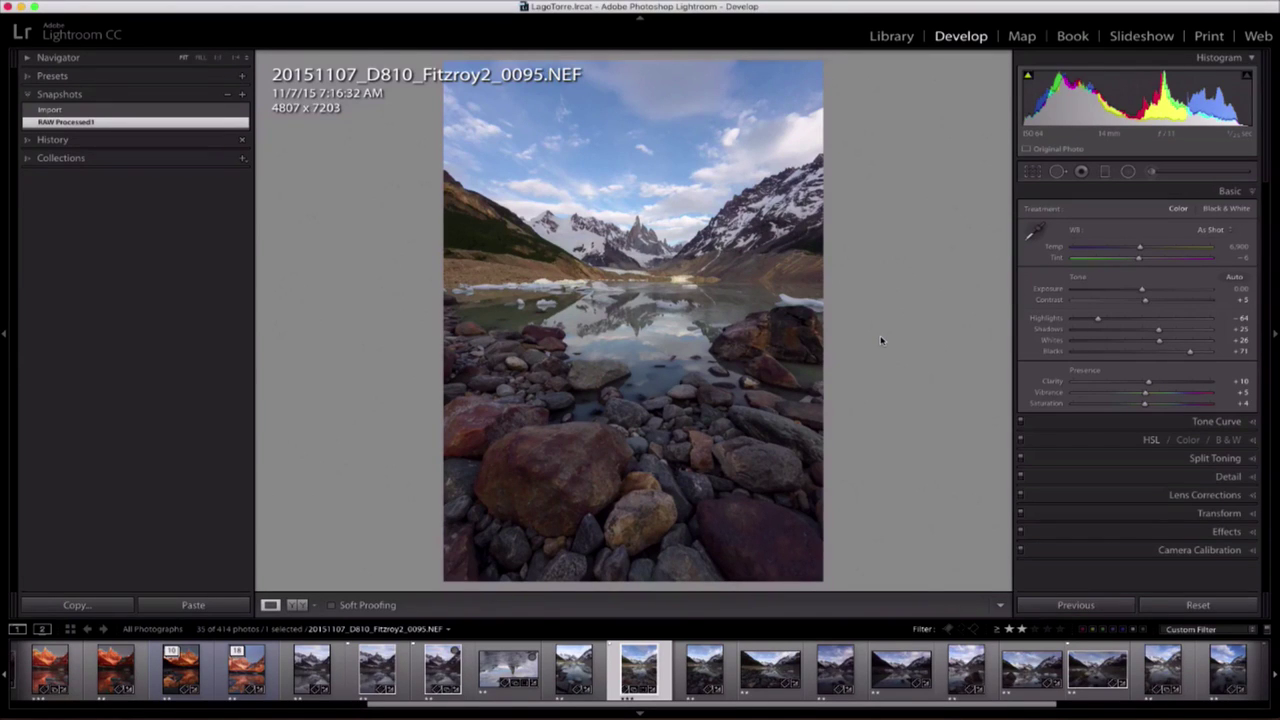
left_click(1236, 480)
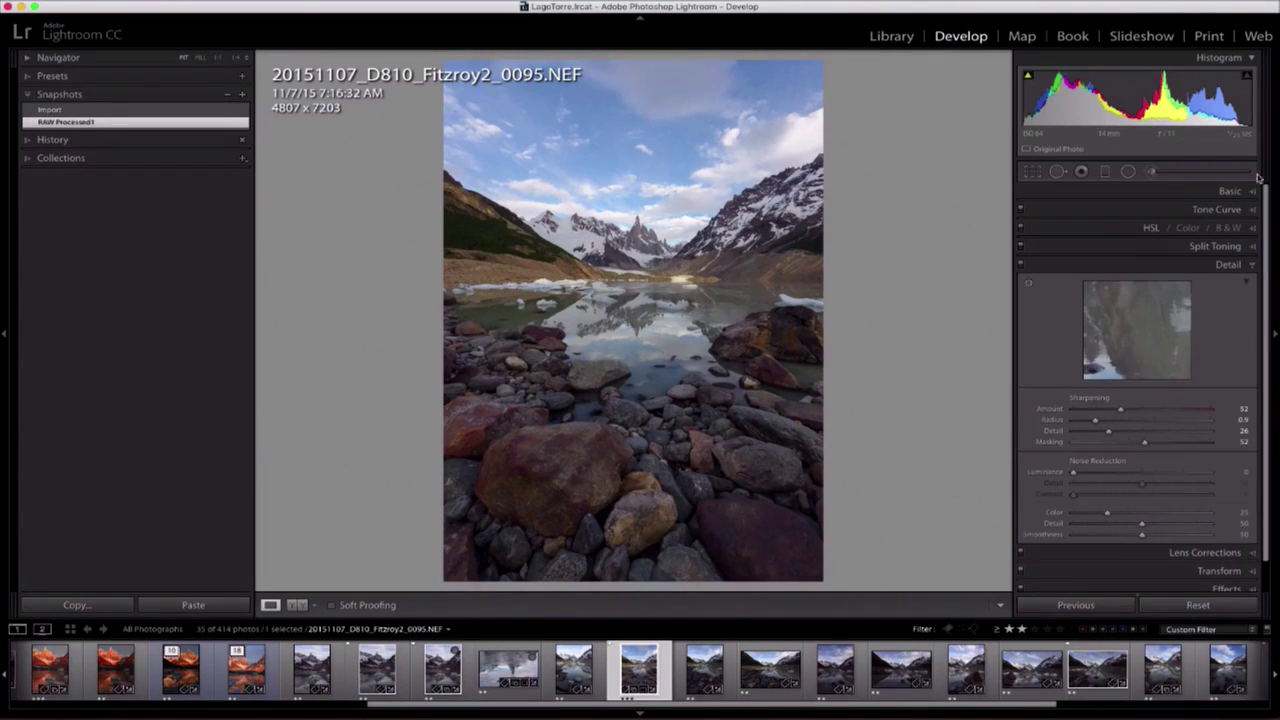
left_click(1229, 191)
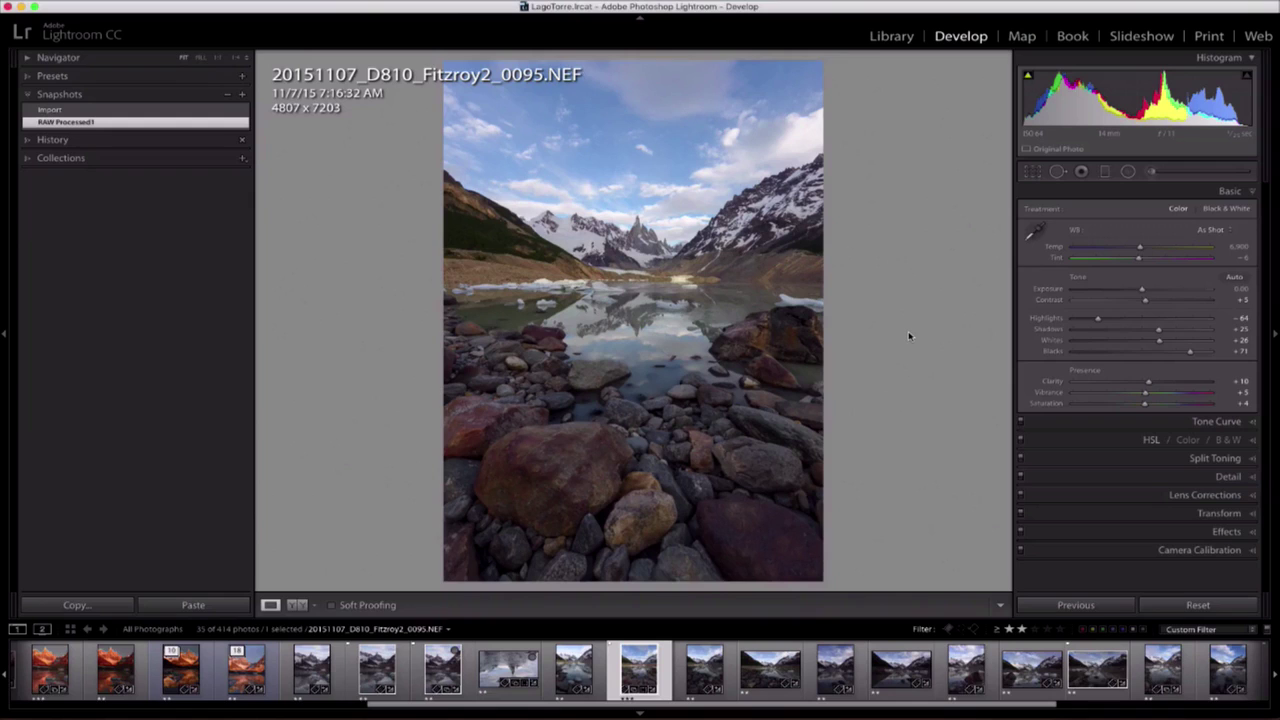
- Send the developed photo to ON1 Effects 2017 as a re-editable Smart Photo
right_click(636, 665)
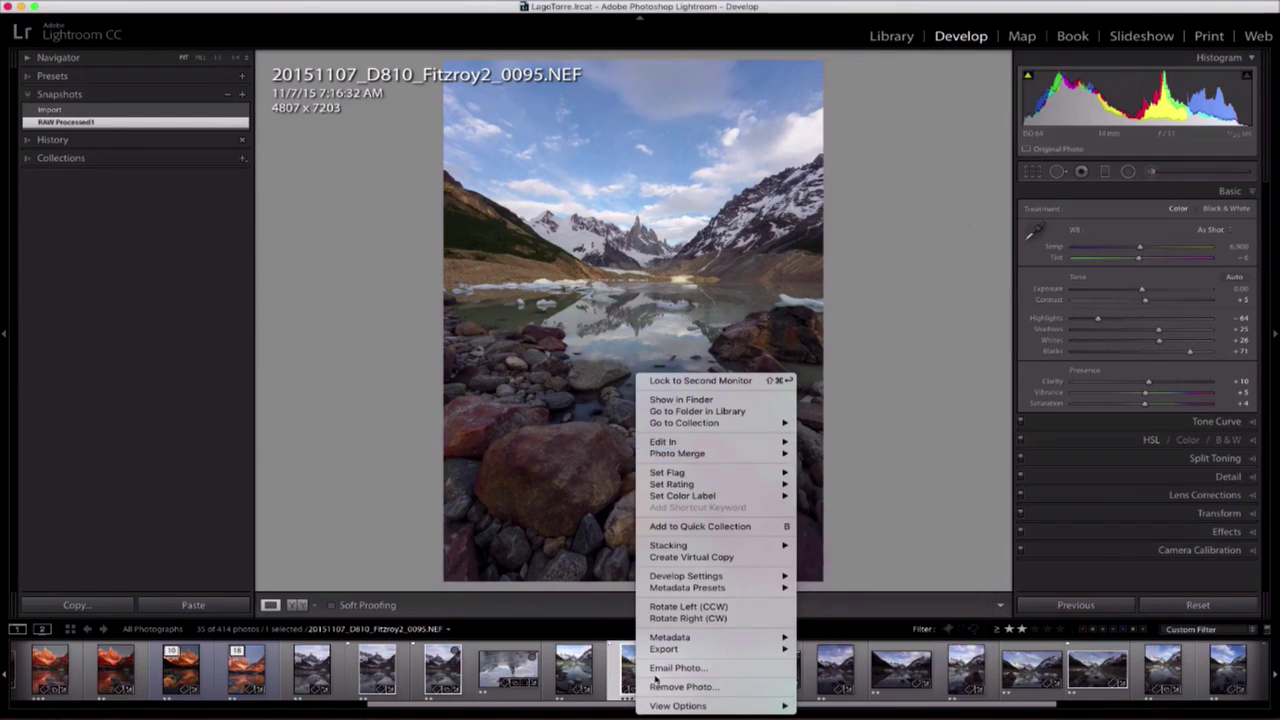
left_click(395, 407)
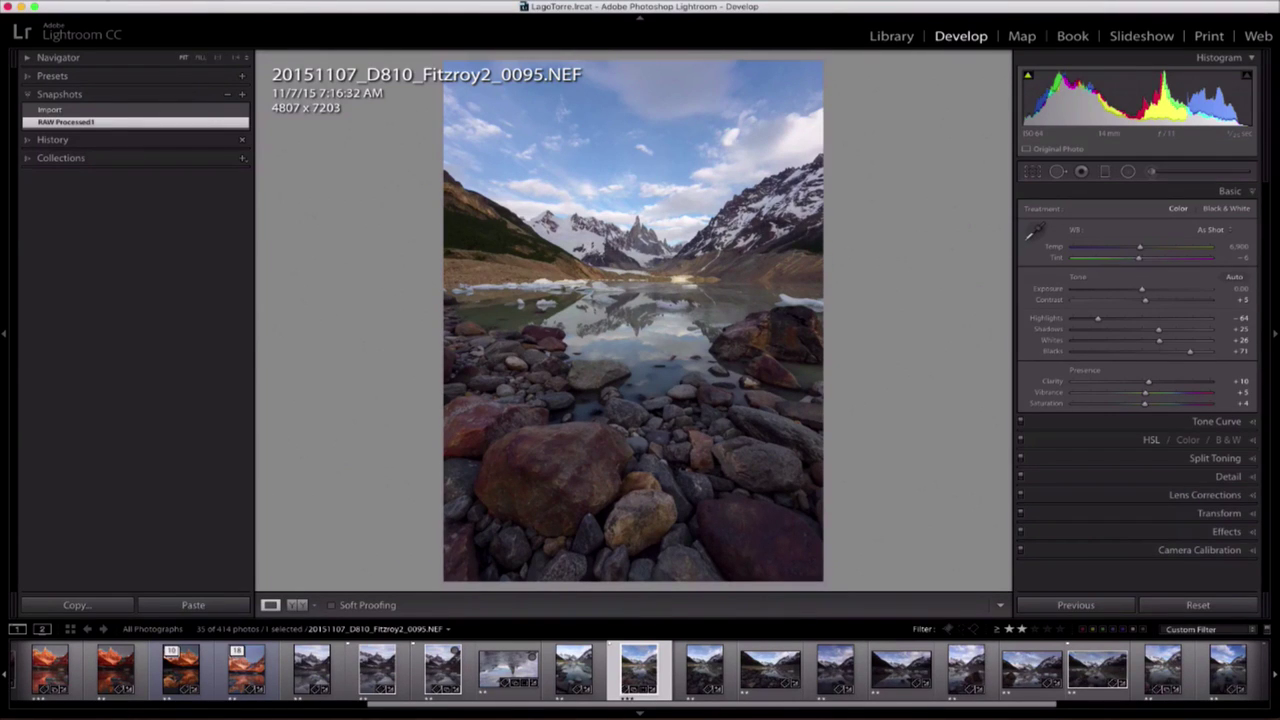
left_click(110, 0)
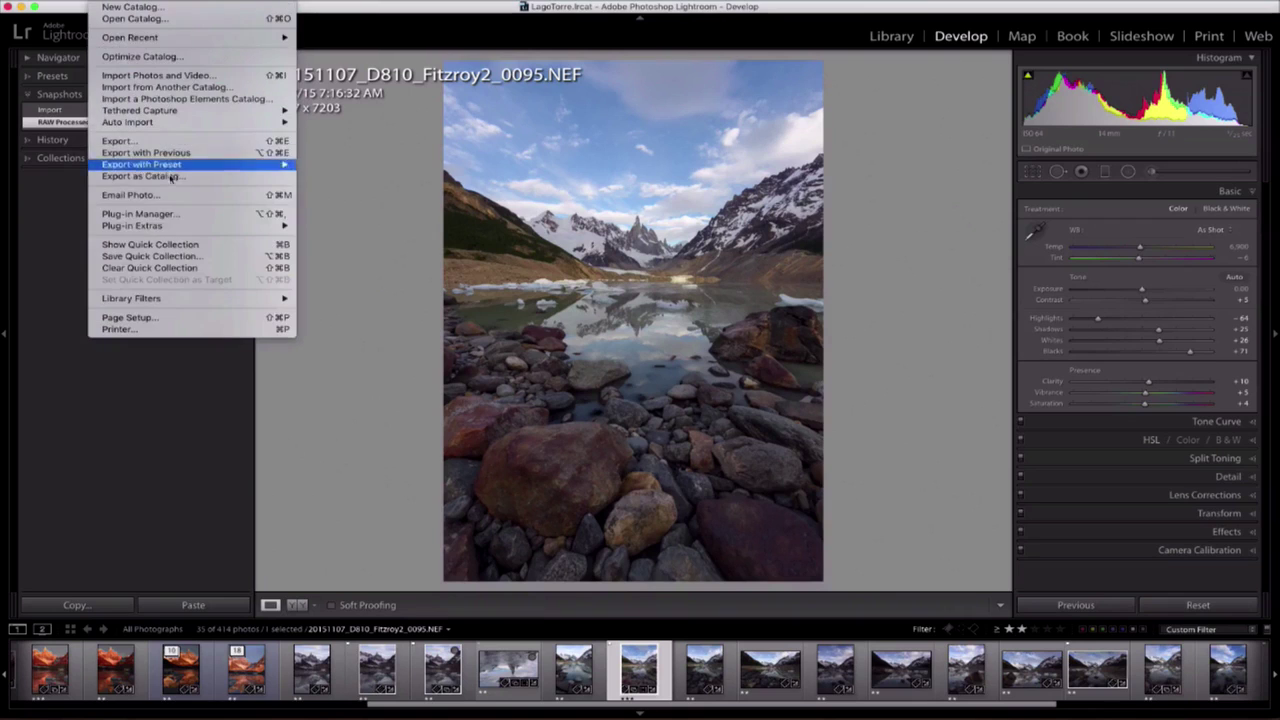
mouse_move(175, 226)
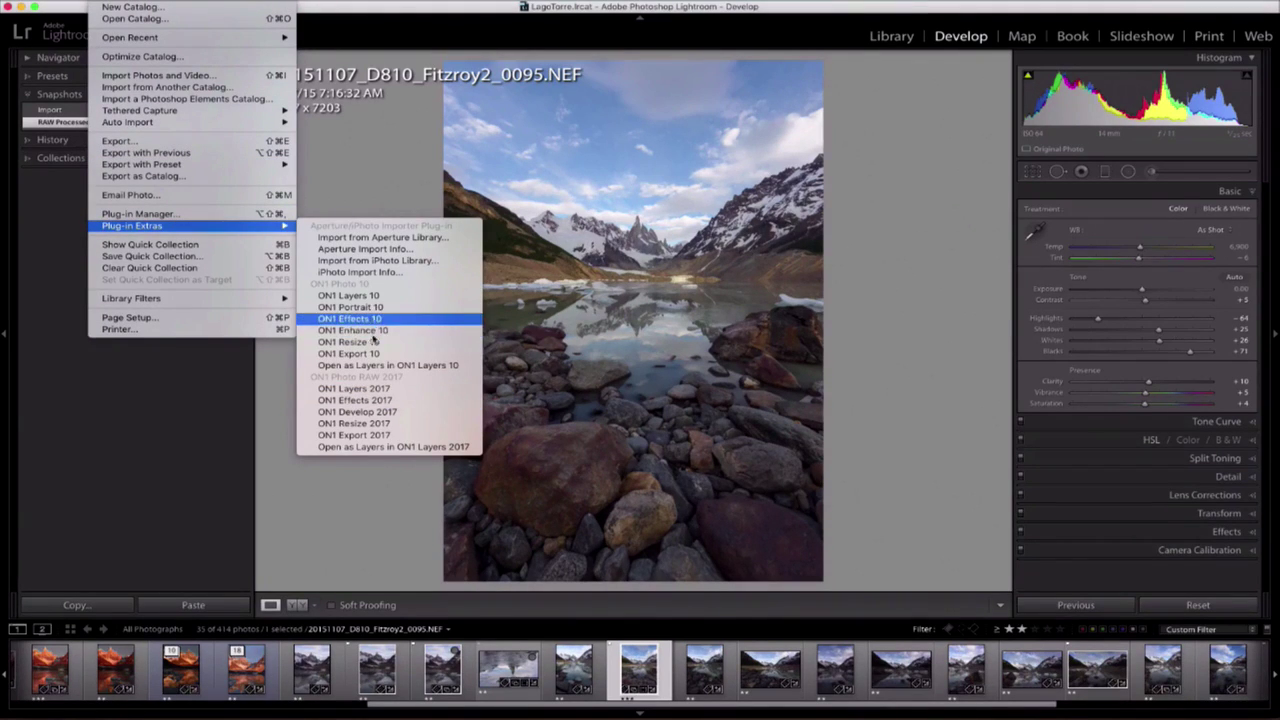
left_click(383, 400)
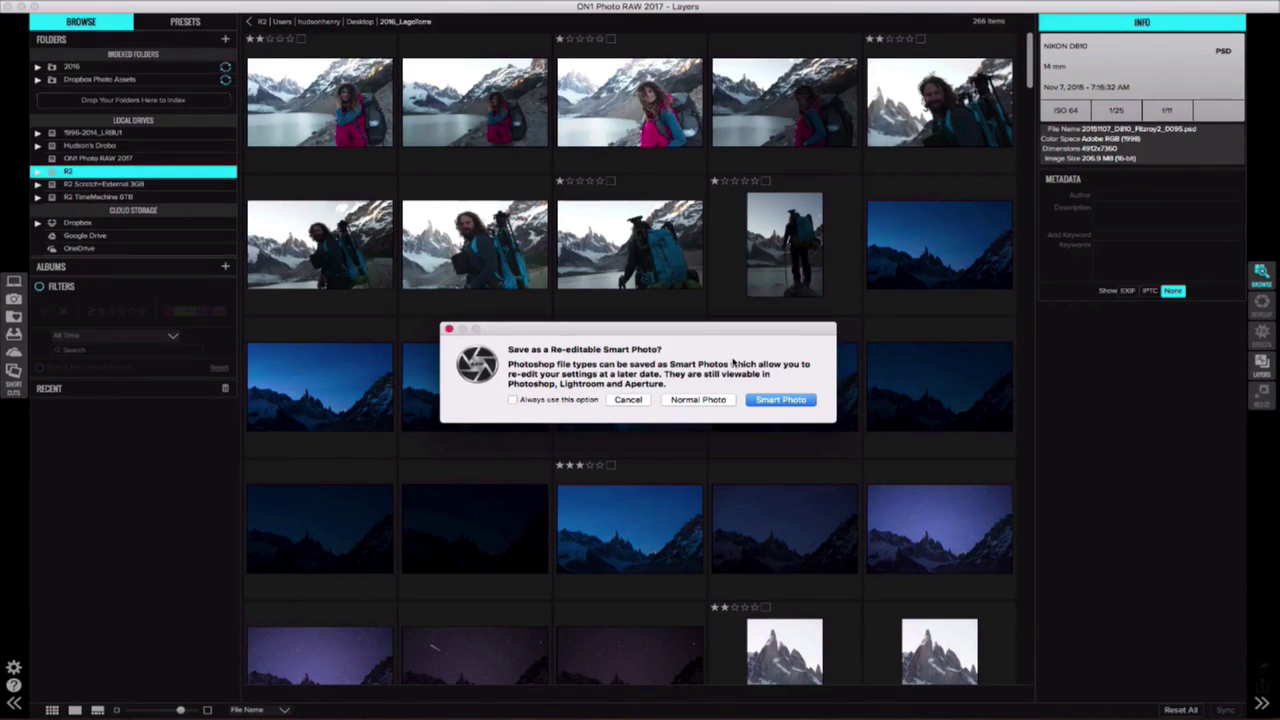
left_click(779, 401)
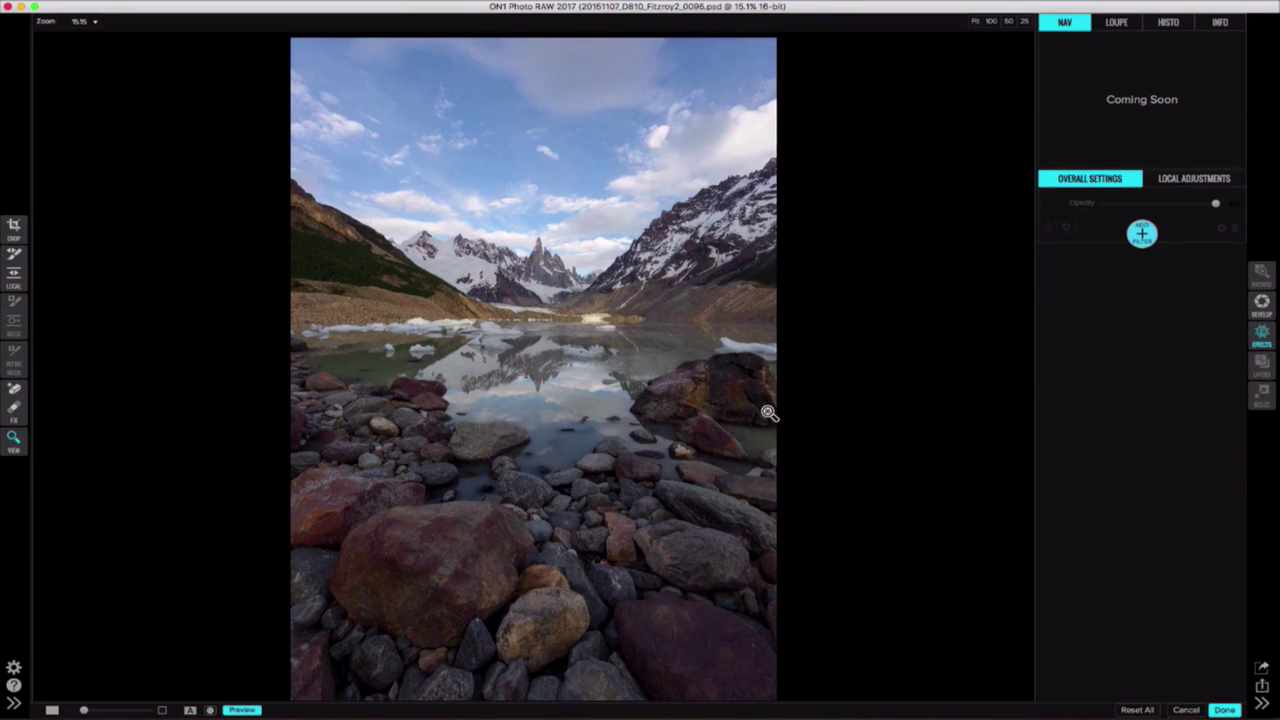
- Add a Dynamic Contrast filter with Small contrast set to 6 and filter opacity set to 55
left_click(1140, 240)
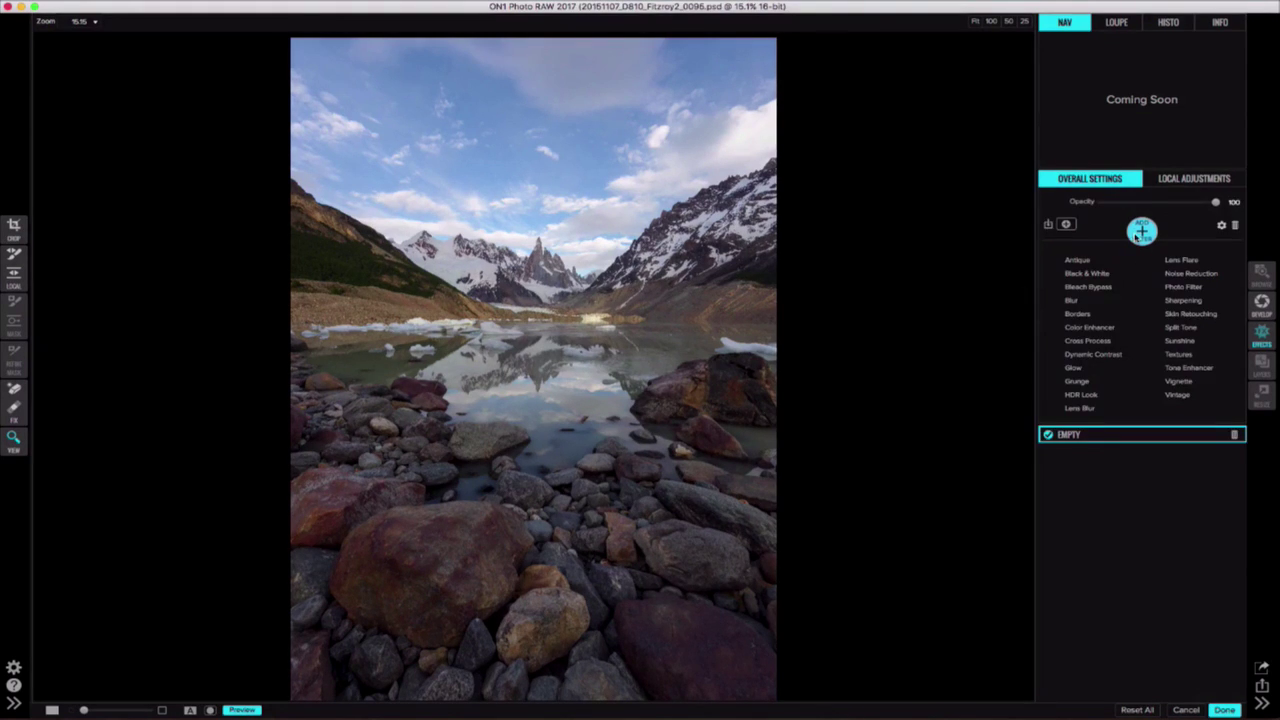
left_click(1093, 355)
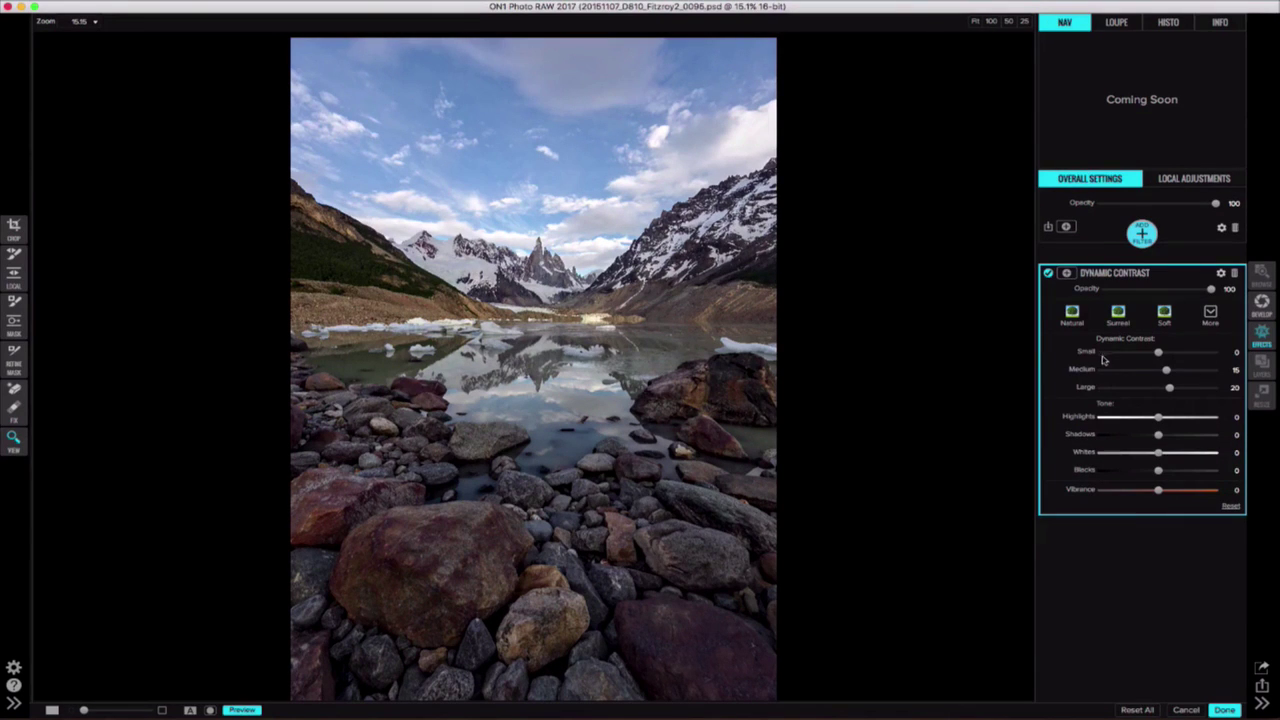
left_click_drag(1157, 353, 1162, 355)
left_click_drag(1211, 289, 1163, 294)
- Add a Color Enhancer filter with the Fall style at 76 opacity and paint its effect out along the right far shoreline
left_click(1141, 234)
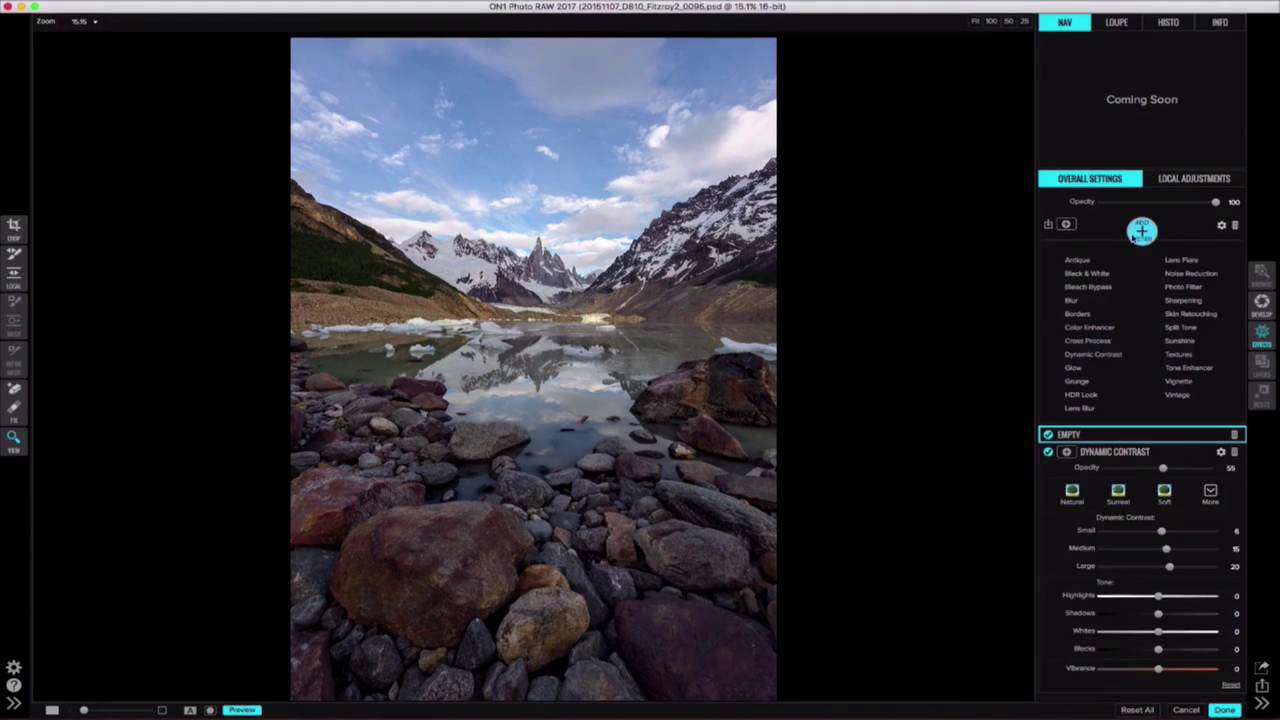
left_click(1090, 328)
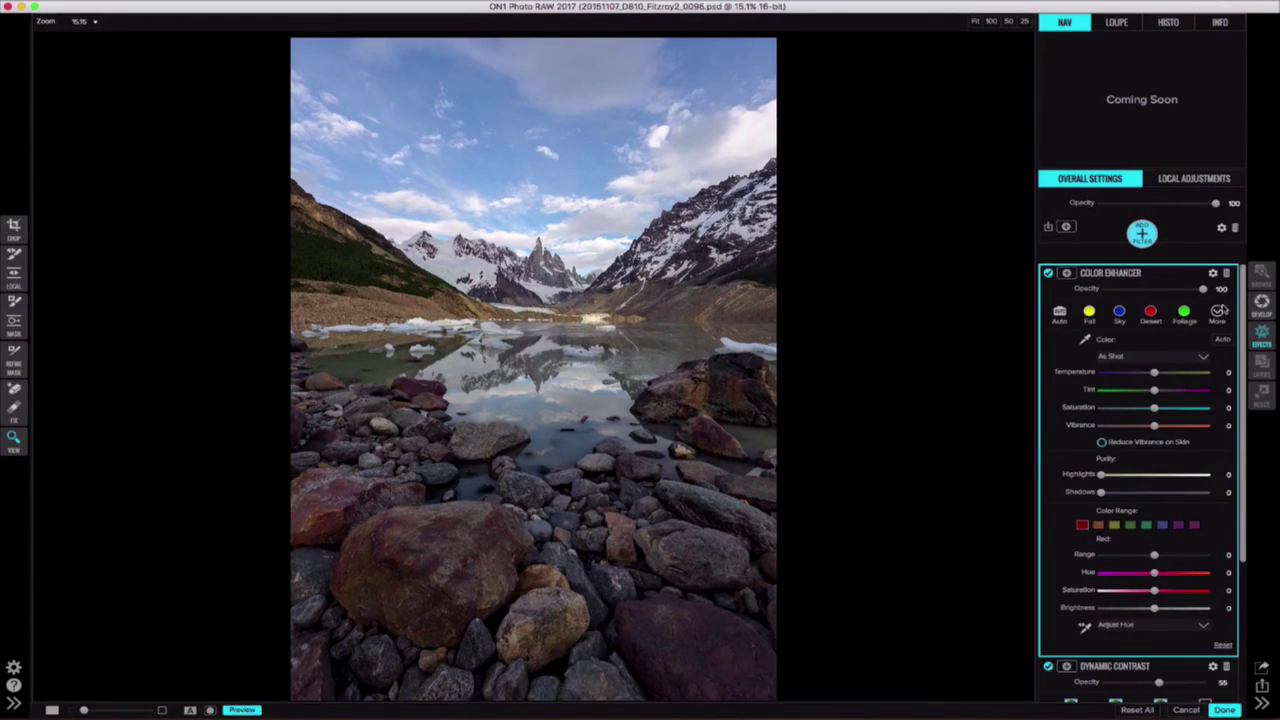
left_click(1219, 312)
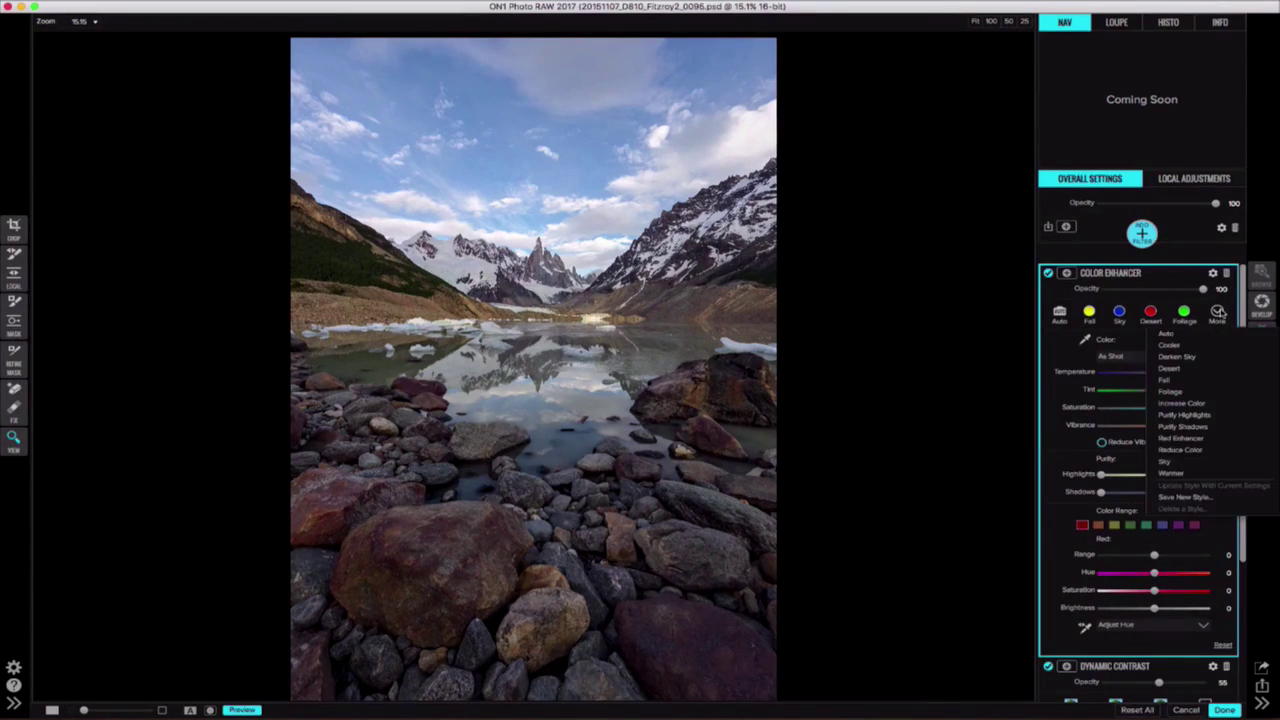
left_click(1180, 381)
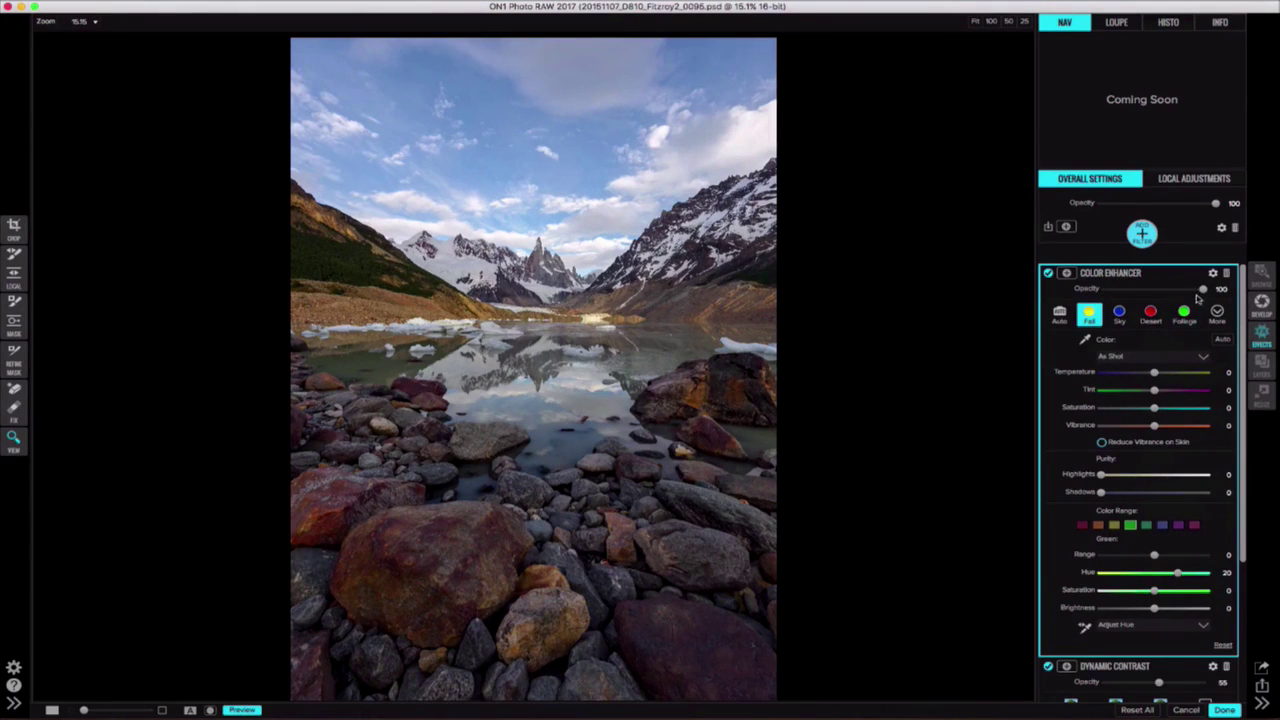
left_click_drag(1203, 290, 1179, 289)
left_click(14, 300)
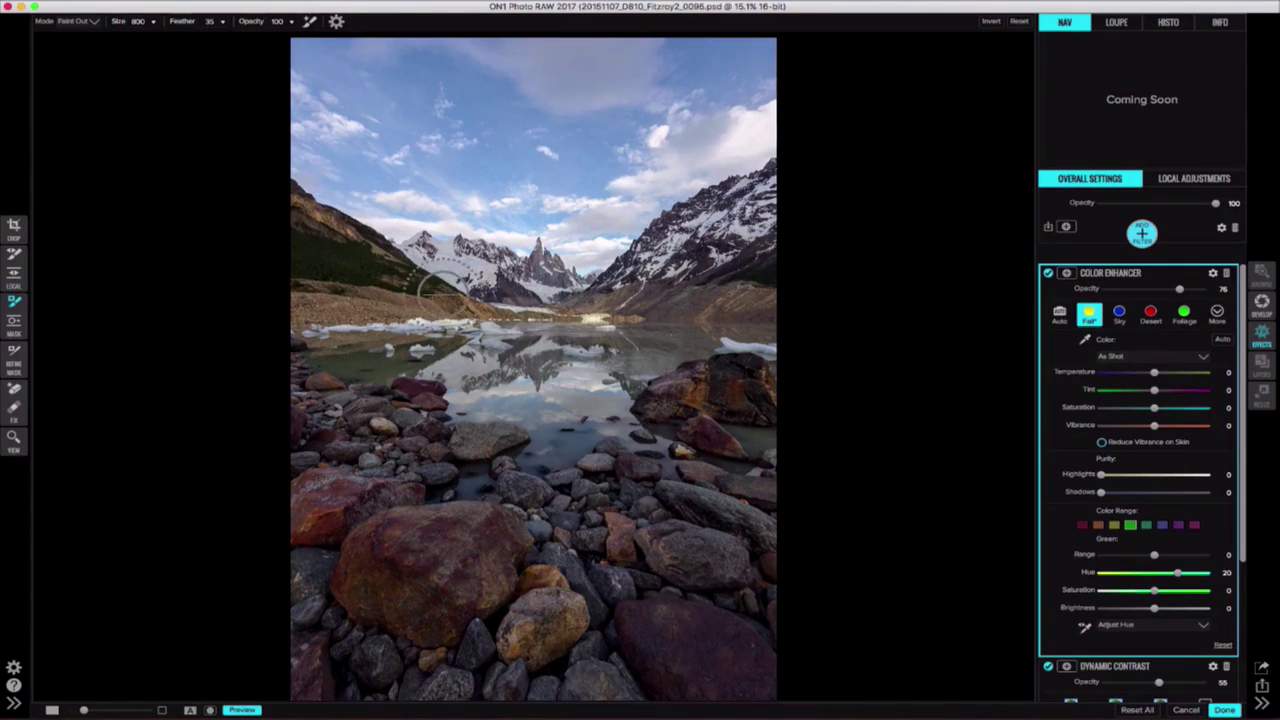
left_click_drag(714, 304, 755, 302)
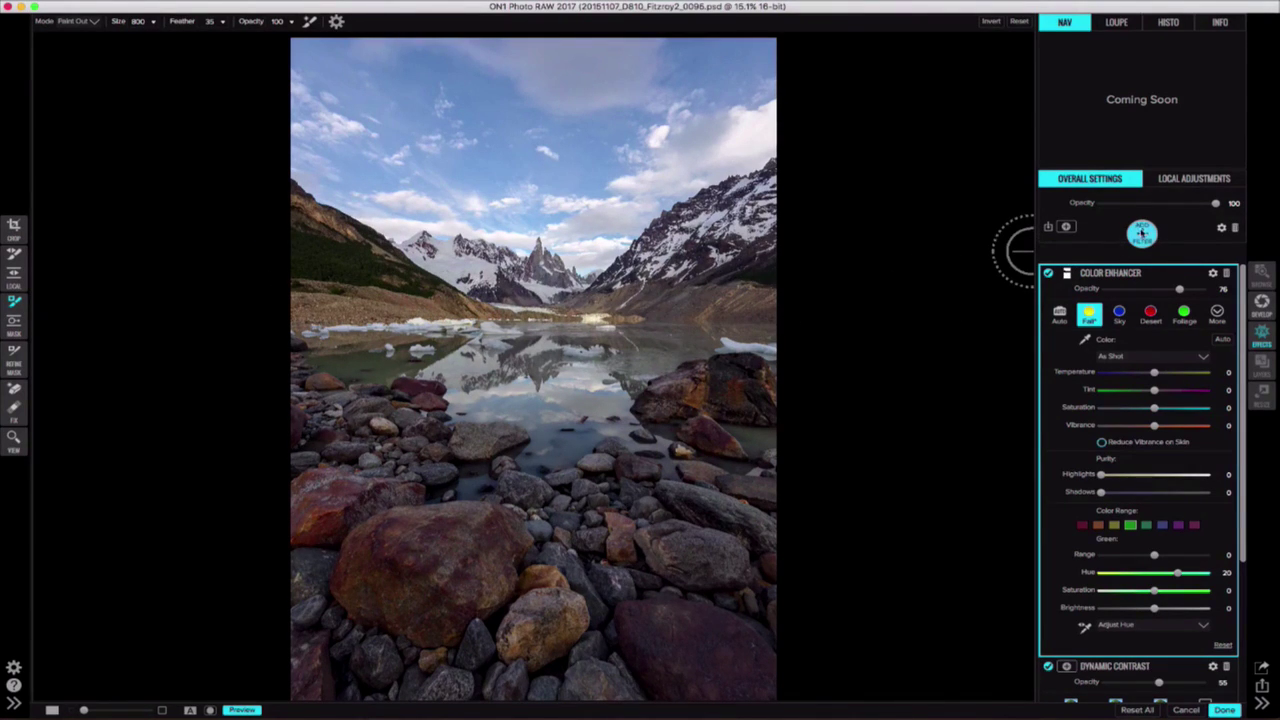
- Add a second Color Enhancer filter with the Sky style and lower its opacity to 74
left_click(1142, 233)
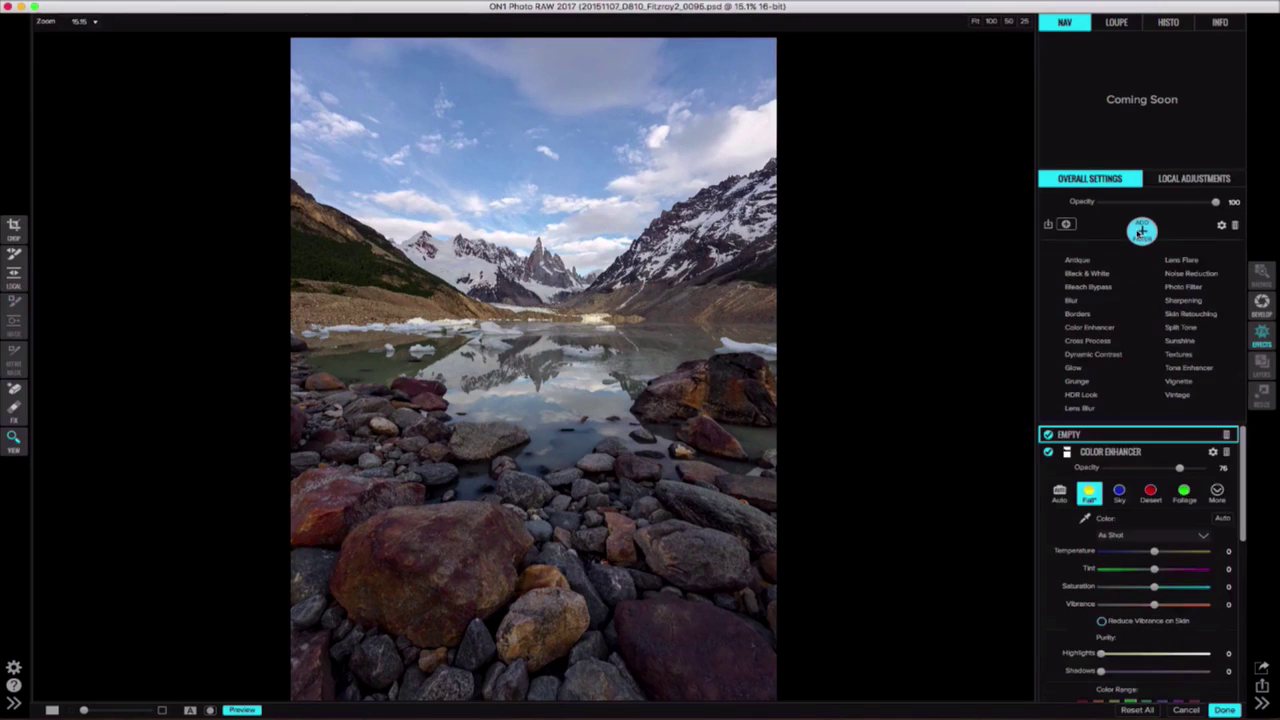
left_click(1097, 327)
left_click(1119, 314)
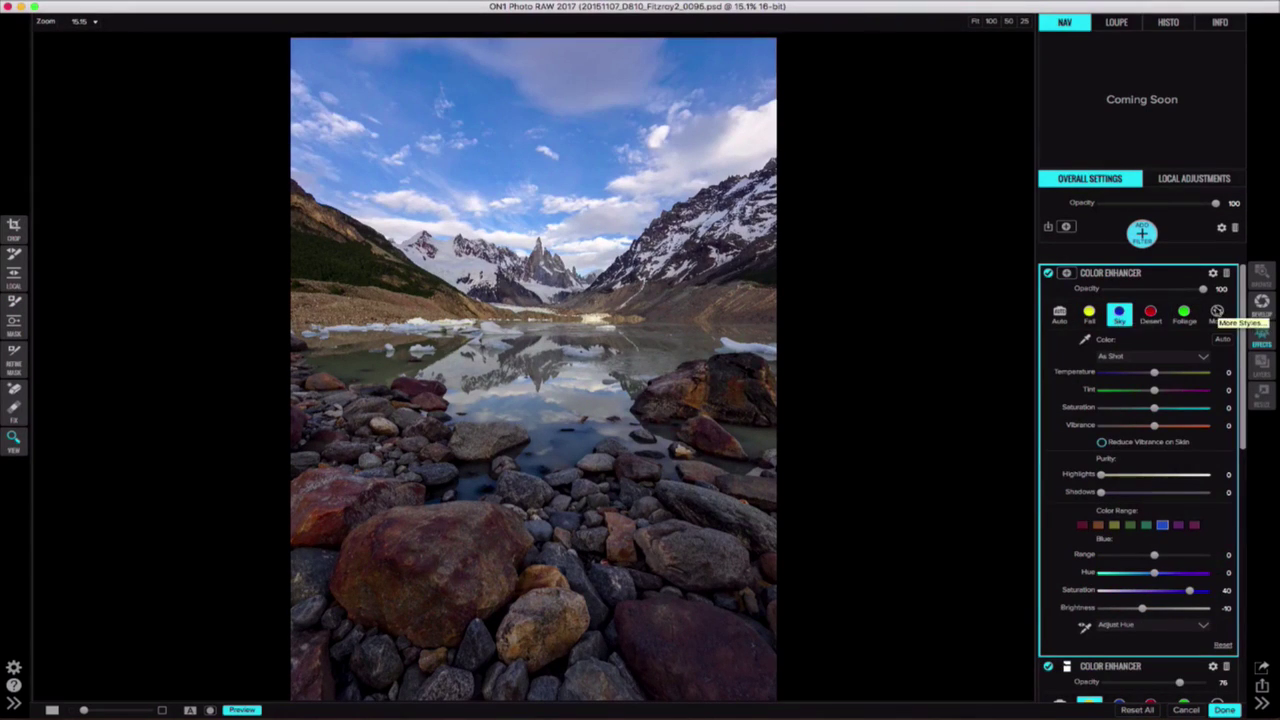
left_click_drag(1205, 290, 1177, 290)
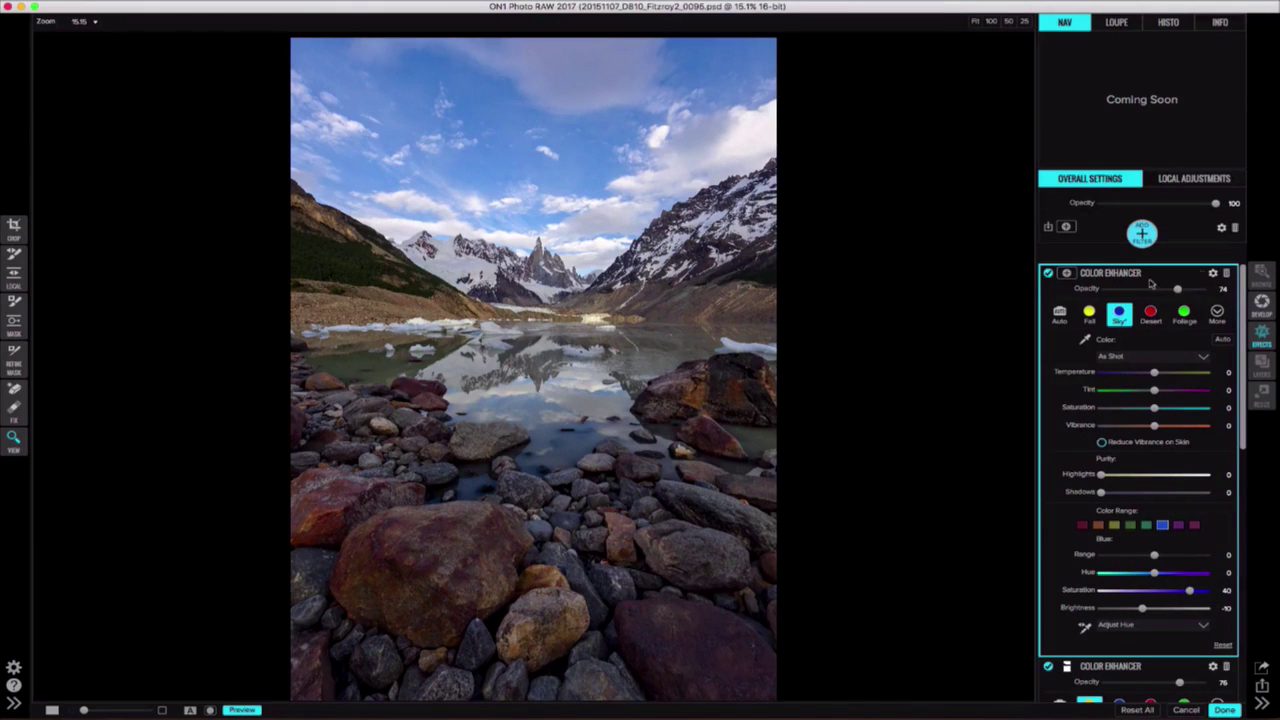
- Collapse the three filters and compare the photo with each Color Enhancer filter switched off and on
left_click(1090, 275)
left_click(1110, 292)
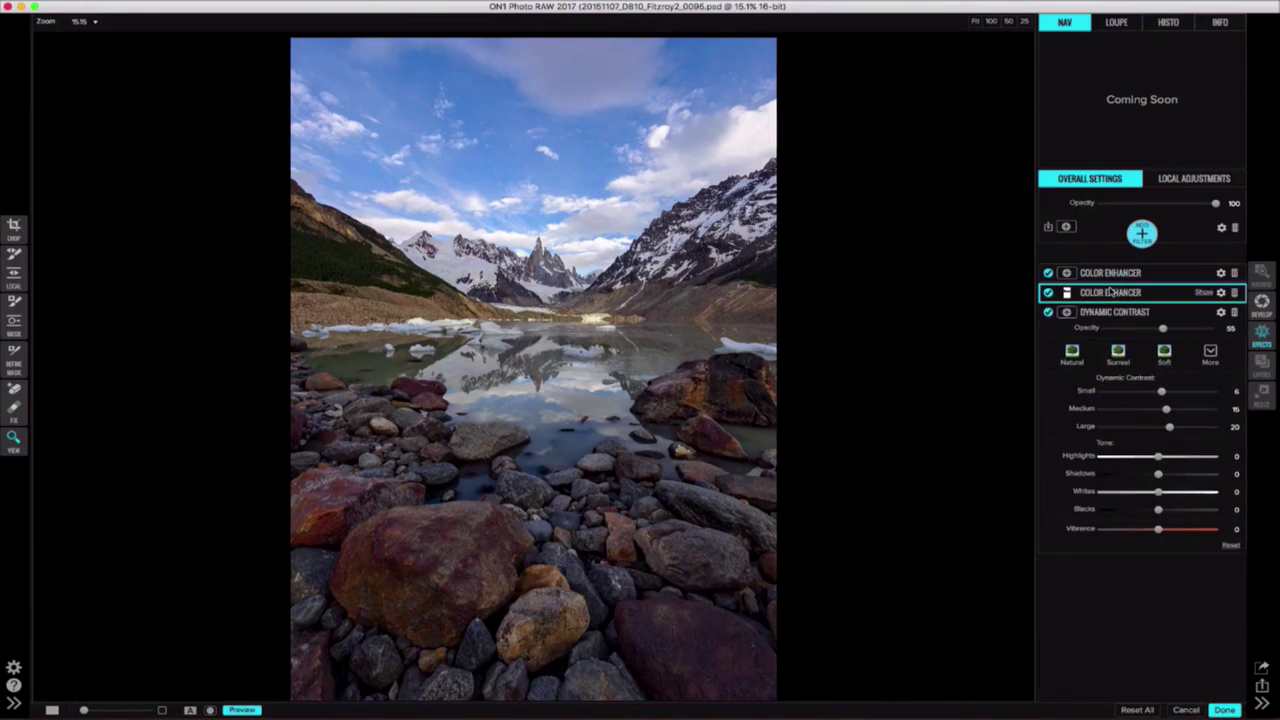
left_click(1115, 312)
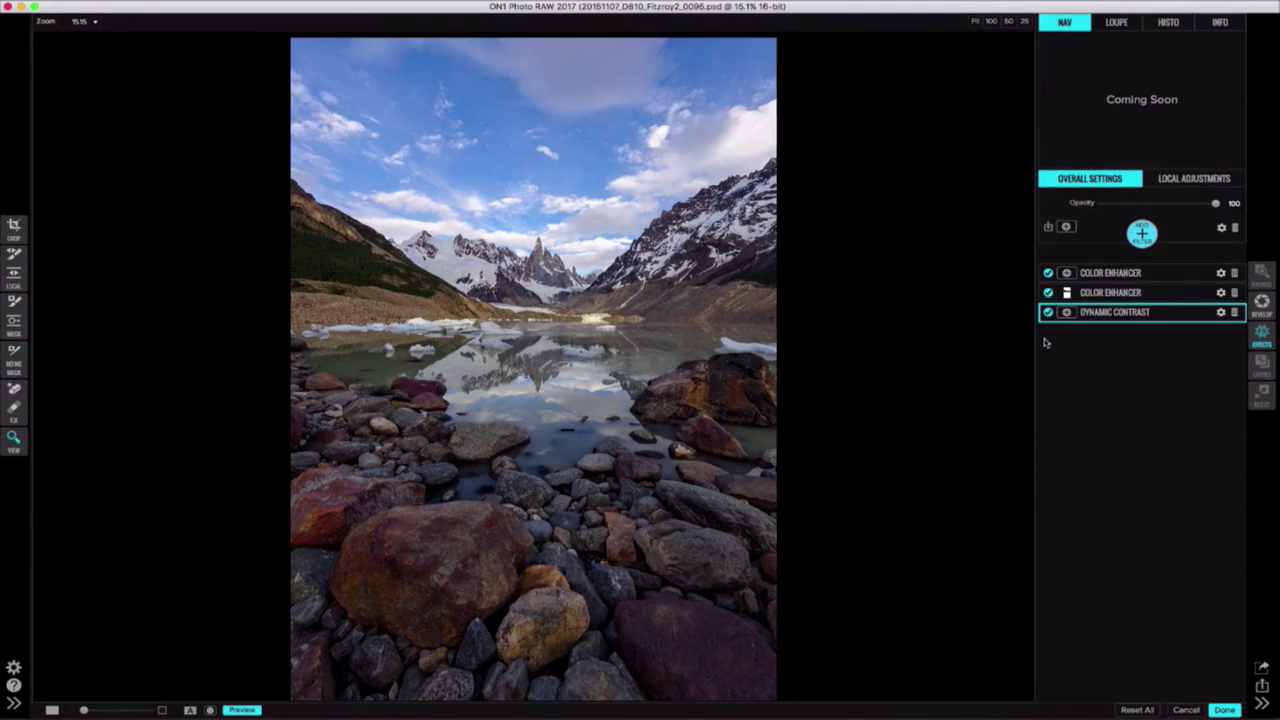
left_click(1048, 272)
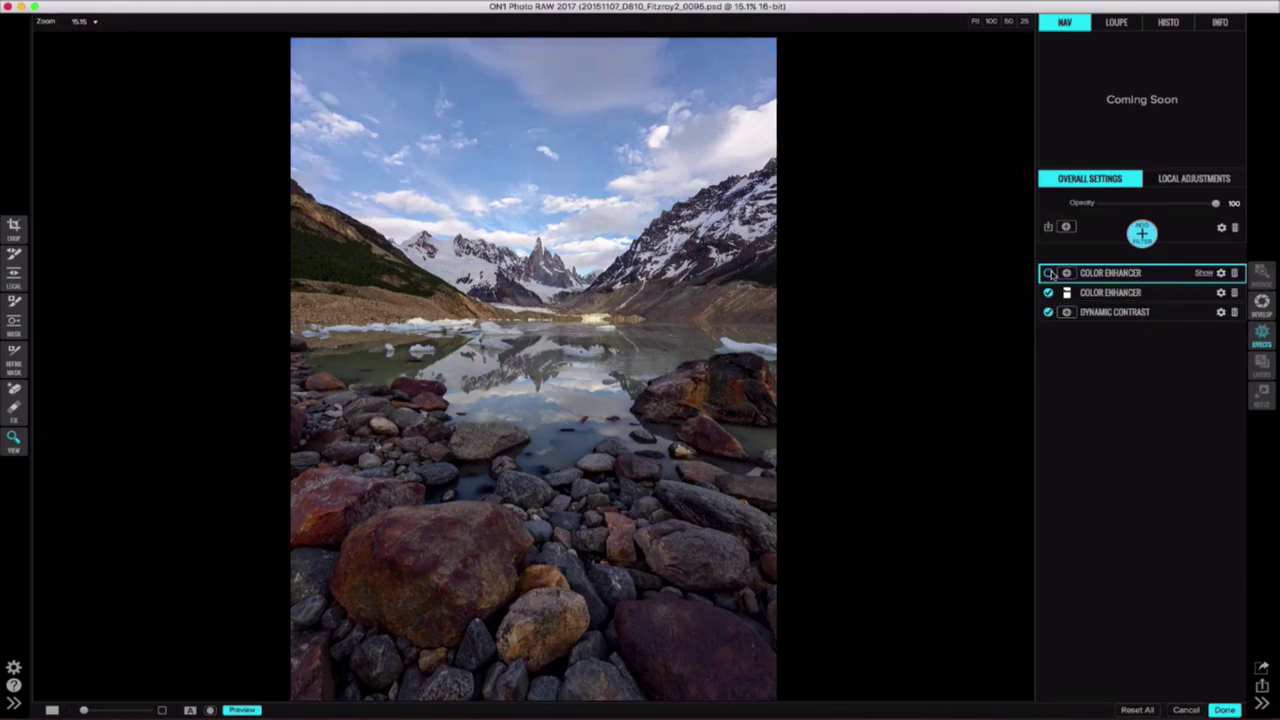
left_click(1048, 272)
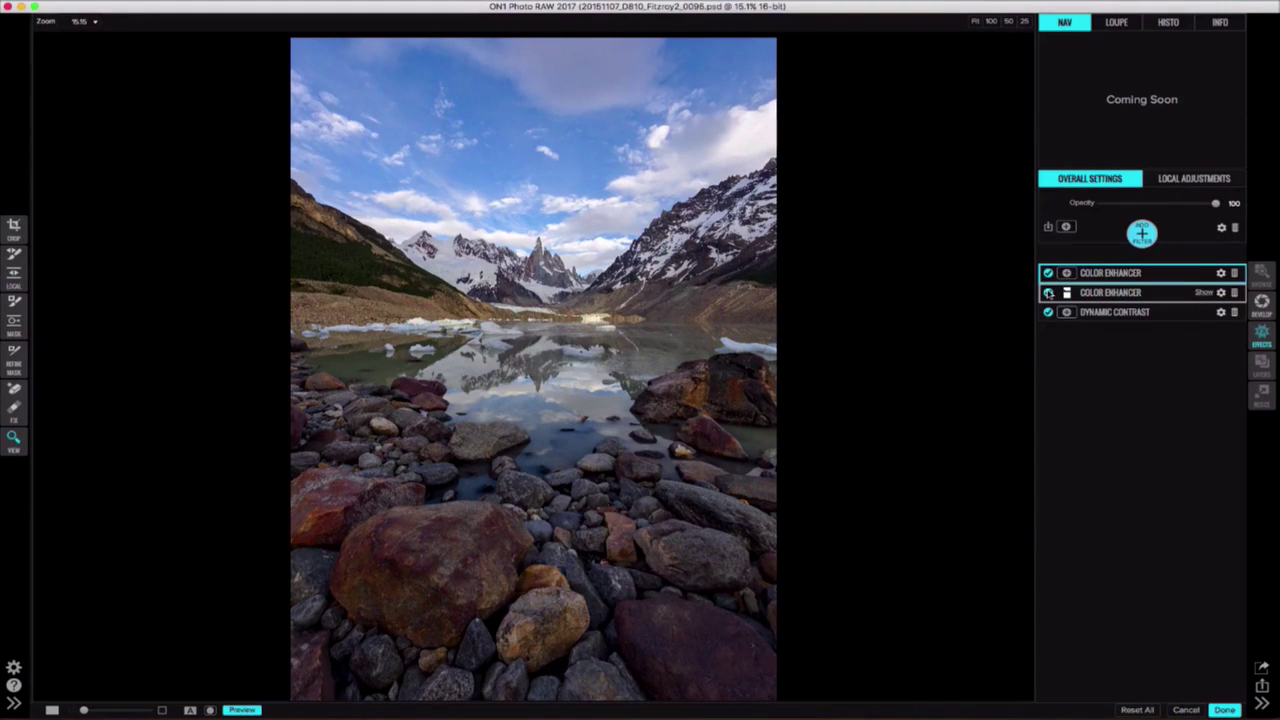
left_click(1048, 292)
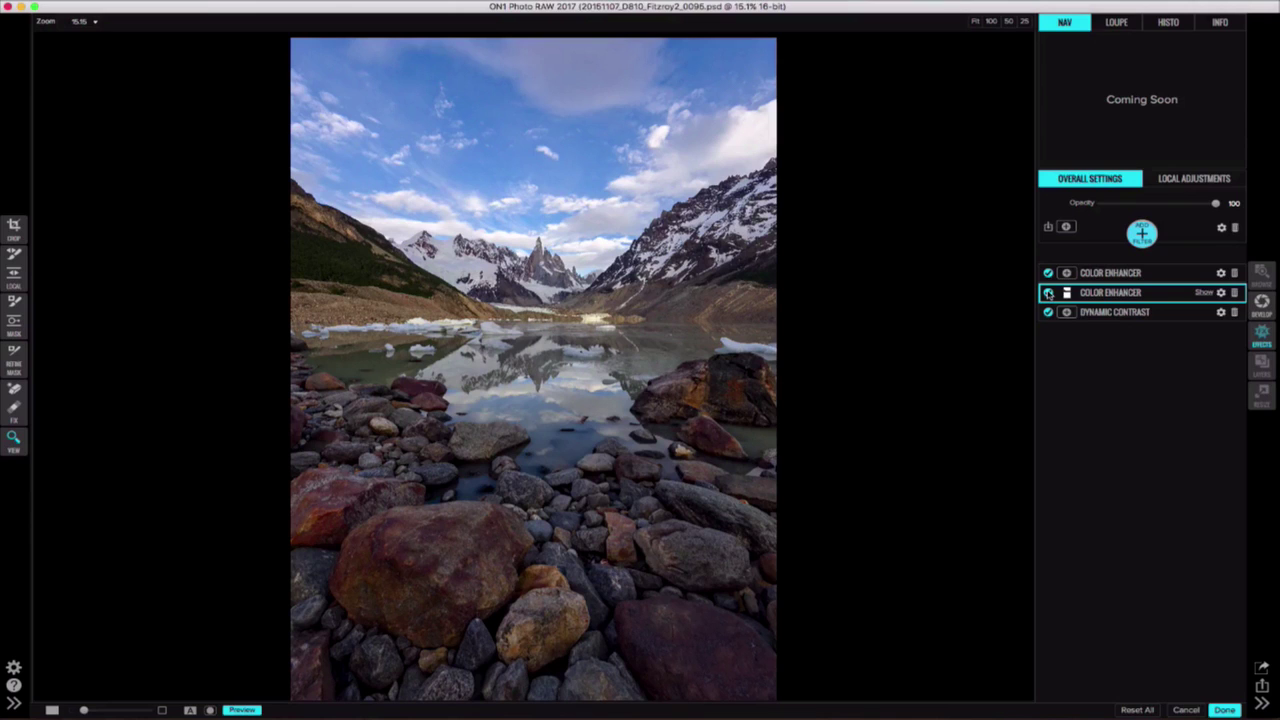
left_click(1048, 292)
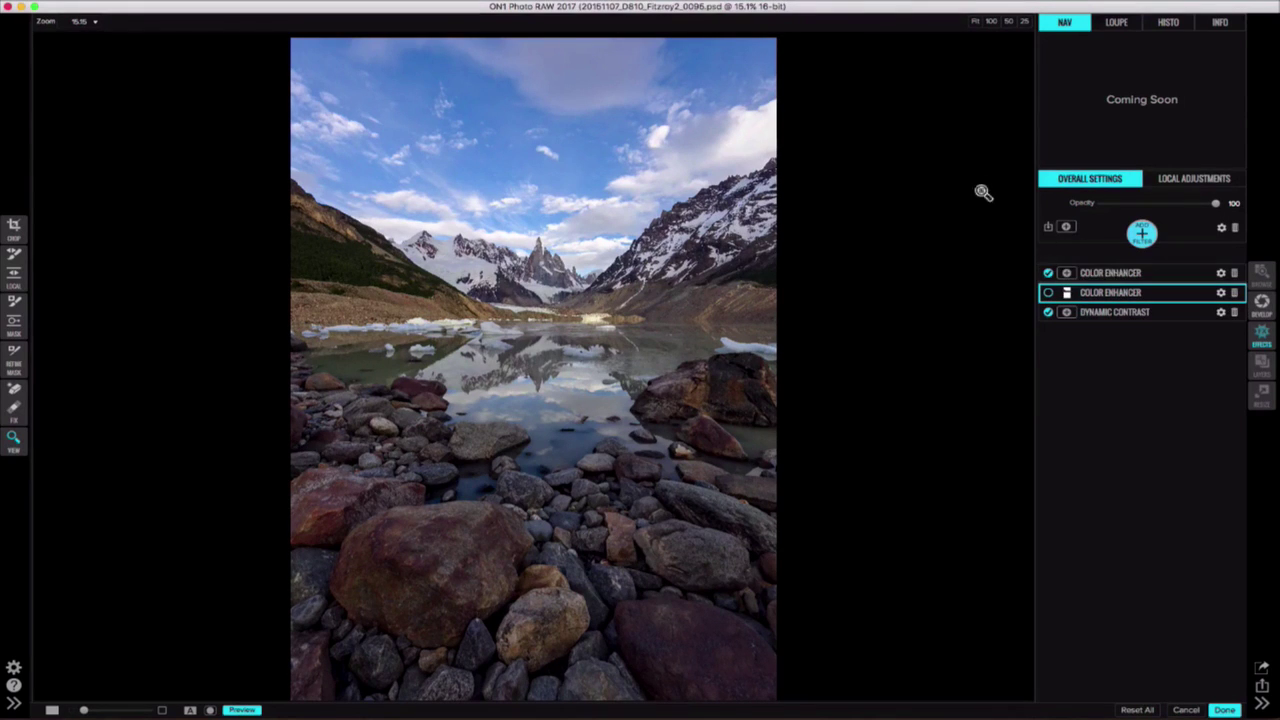
left_click(1048, 293)
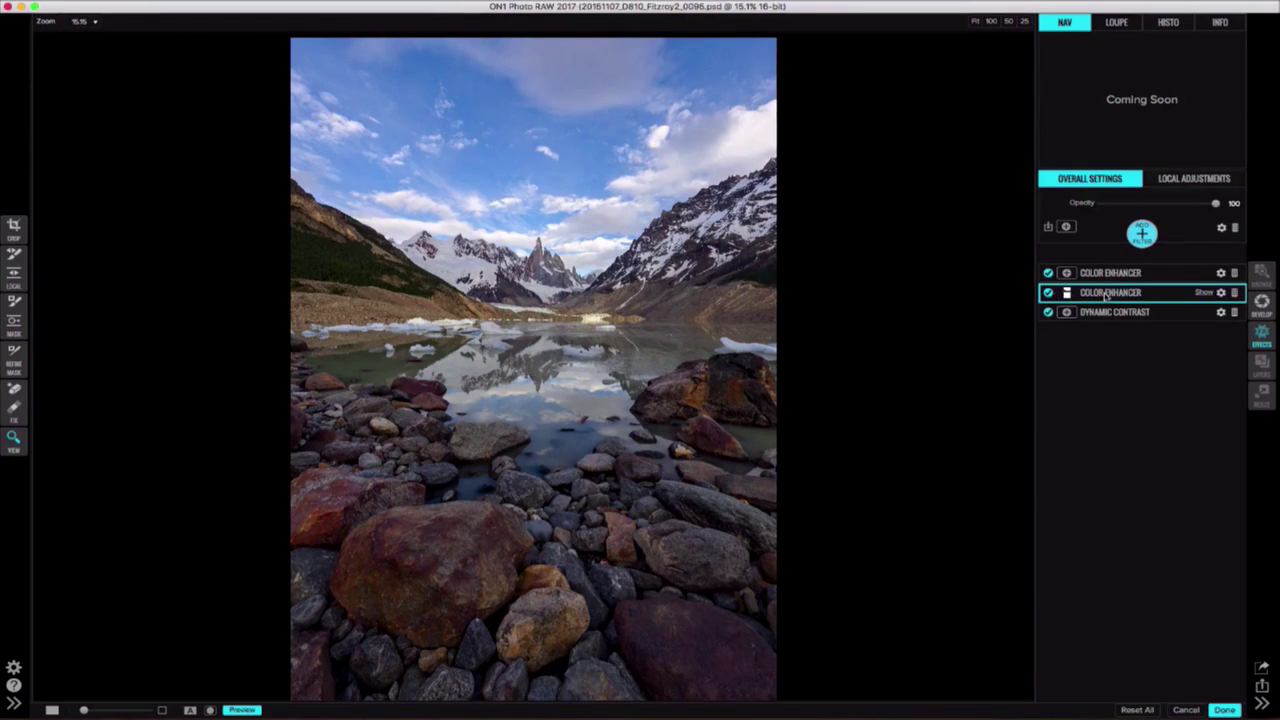
- Inspect the mask and settings of the Fall Color Enhancer filter, leaving the filter collapsed
left_click(1059, 294)
key("b")
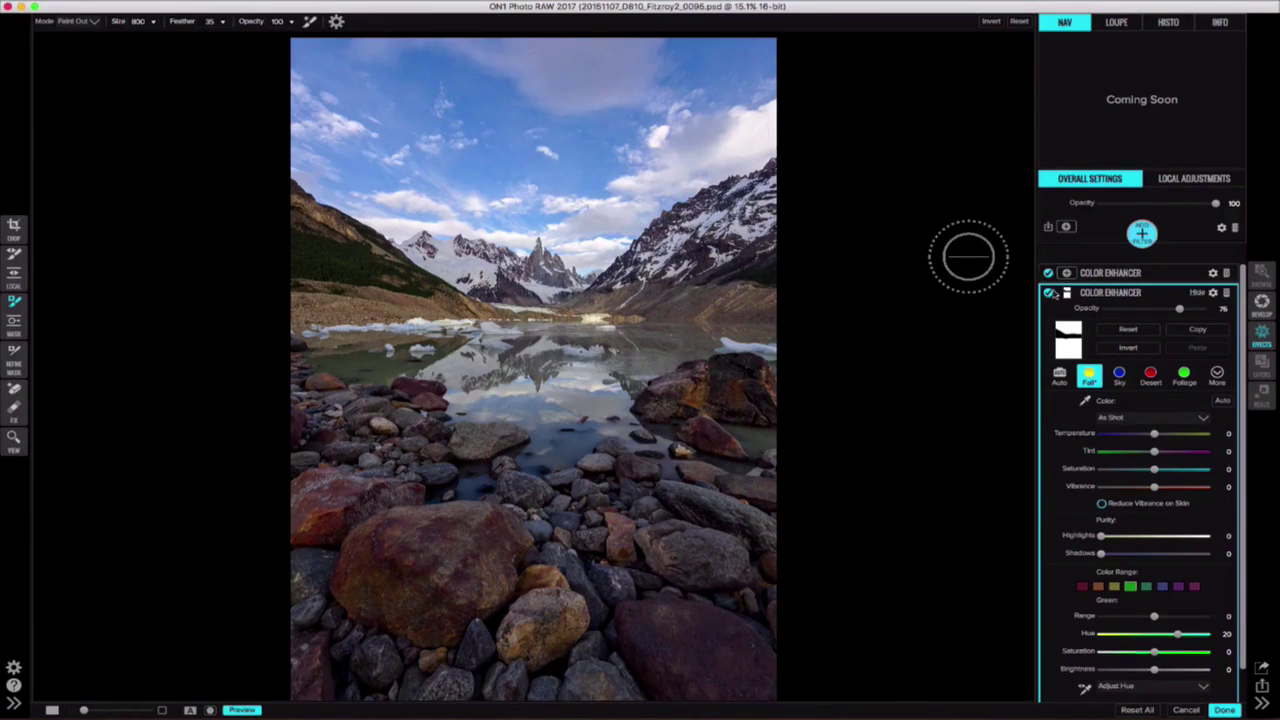
left_click(1103, 292)
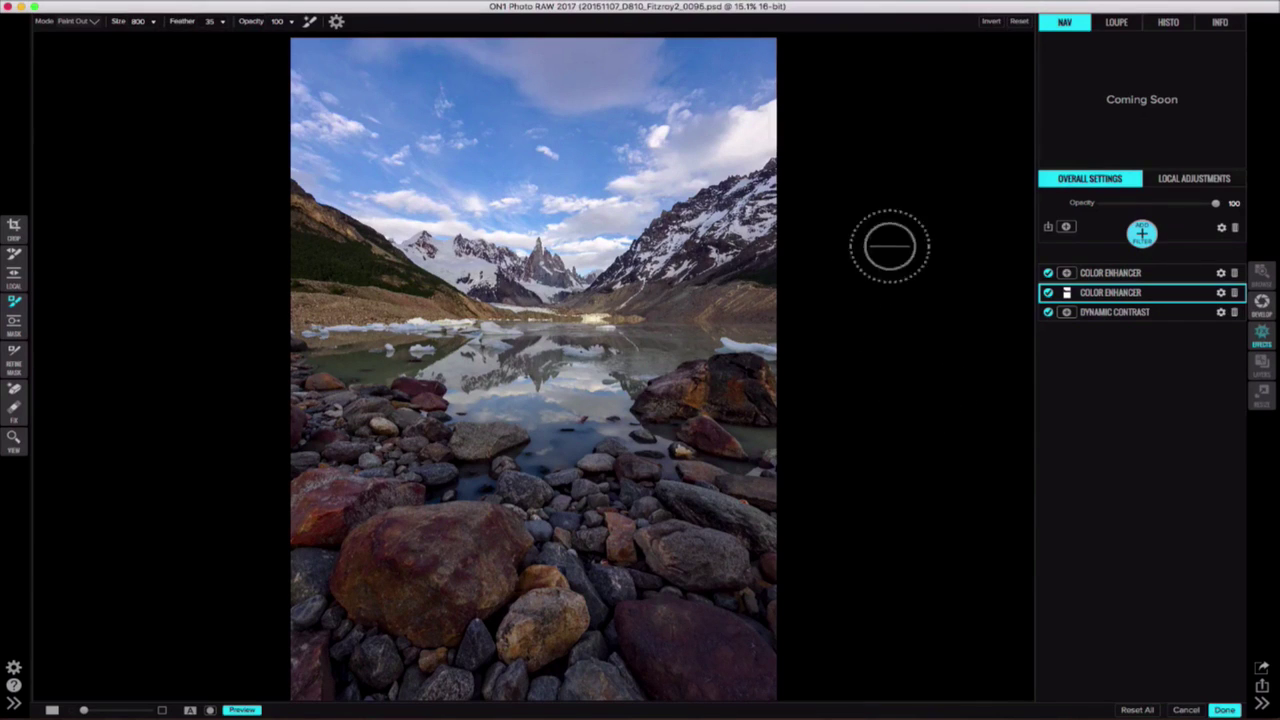
- Try a painted local adjustment on the sky with Contrast 20 and Saturation 36, and delete it
left_click(1201, 179)
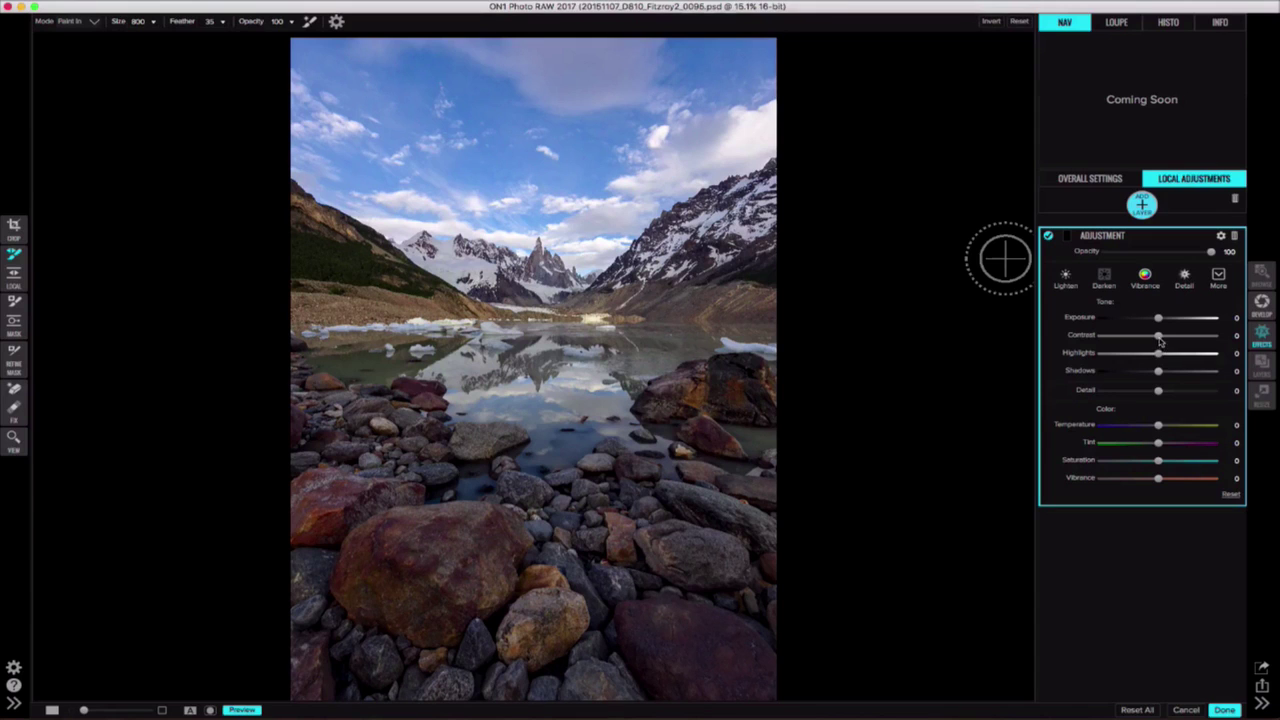
left_click_drag(1159, 337, 1185, 341)
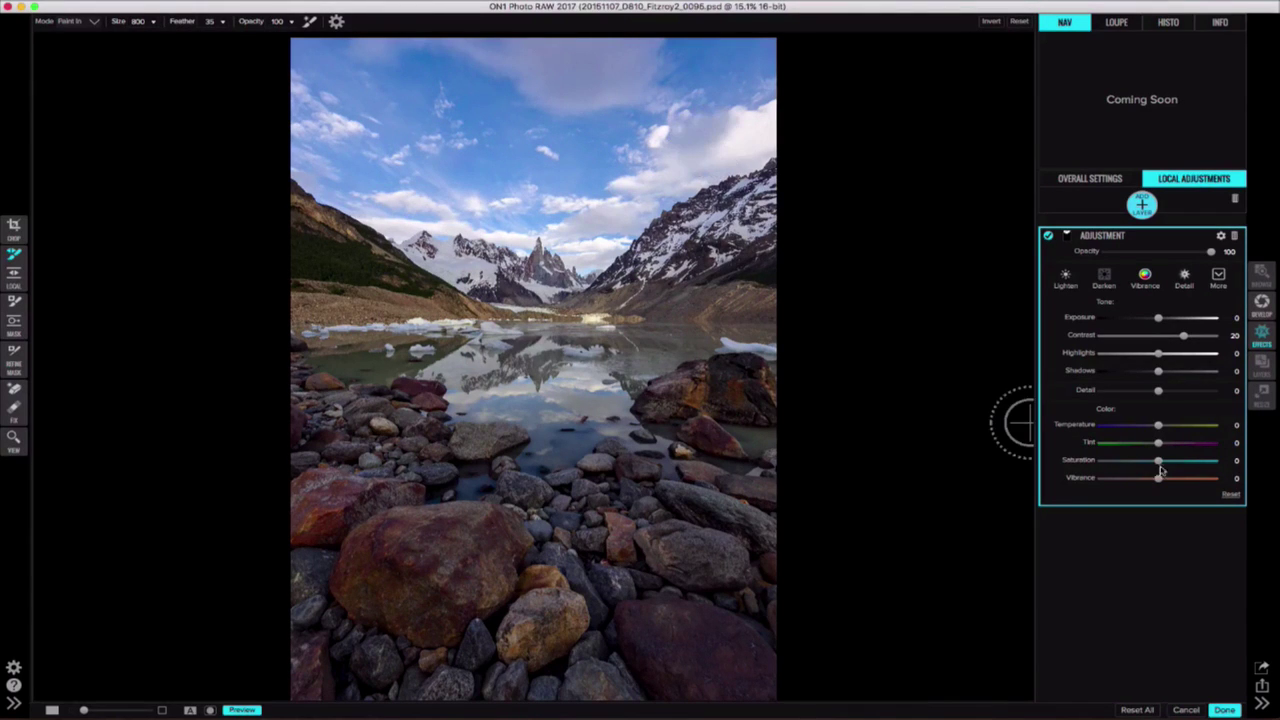
left_click_drag(1158, 461, 1193, 462)
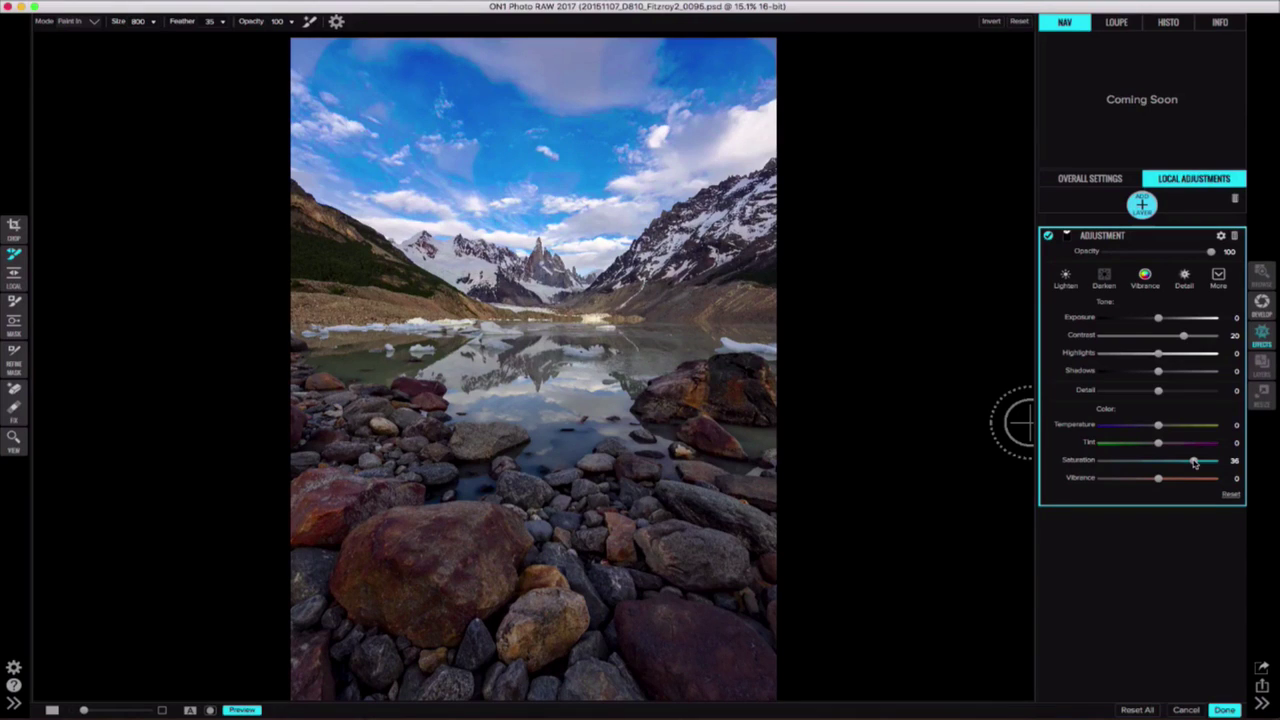
left_click(1235, 237)
left_click(1100, 181)
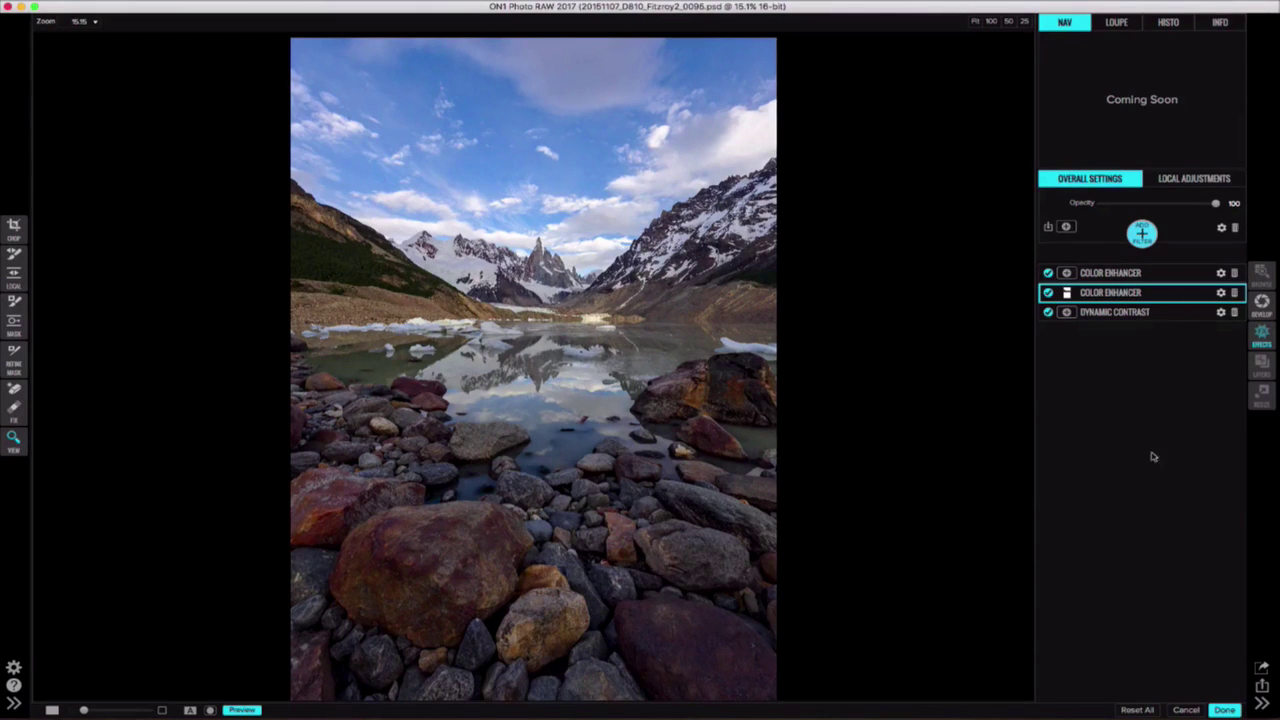
- Save the filtered photo back to Lightroom and compare the resulting PSD with the original NEF
left_click(1225, 710)
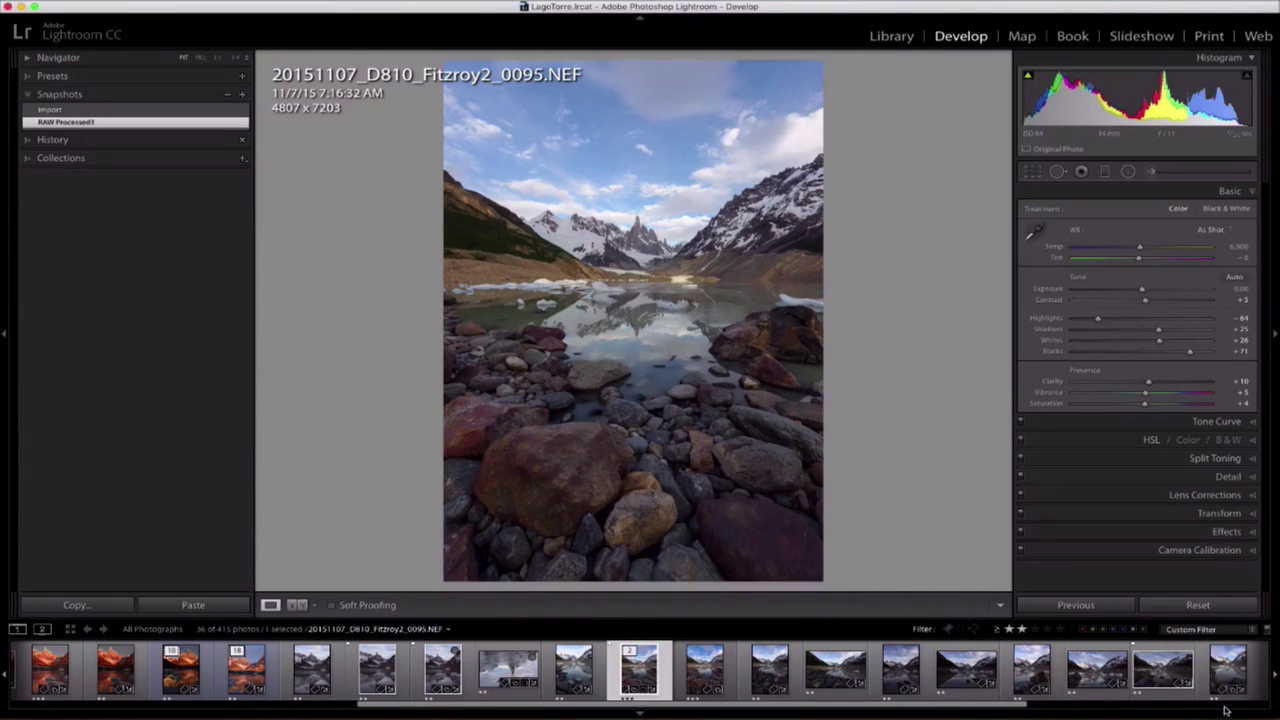
left_click(703, 676)
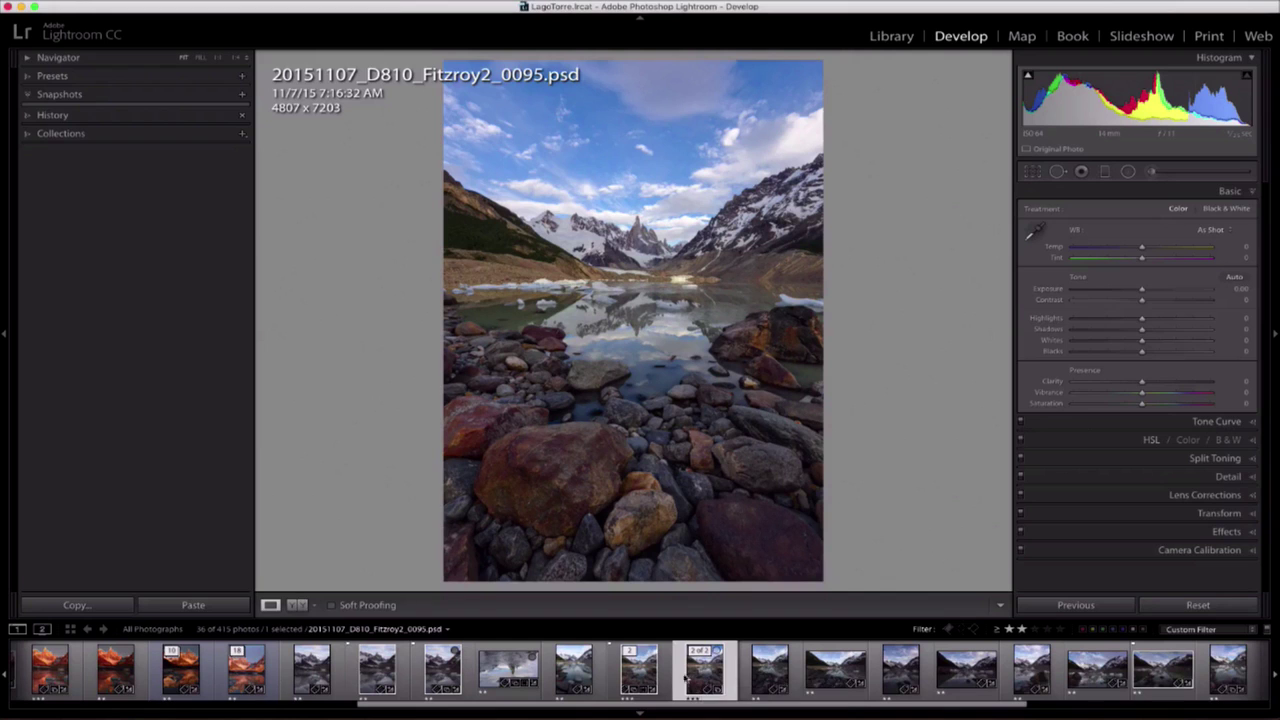
left_click(646, 677)
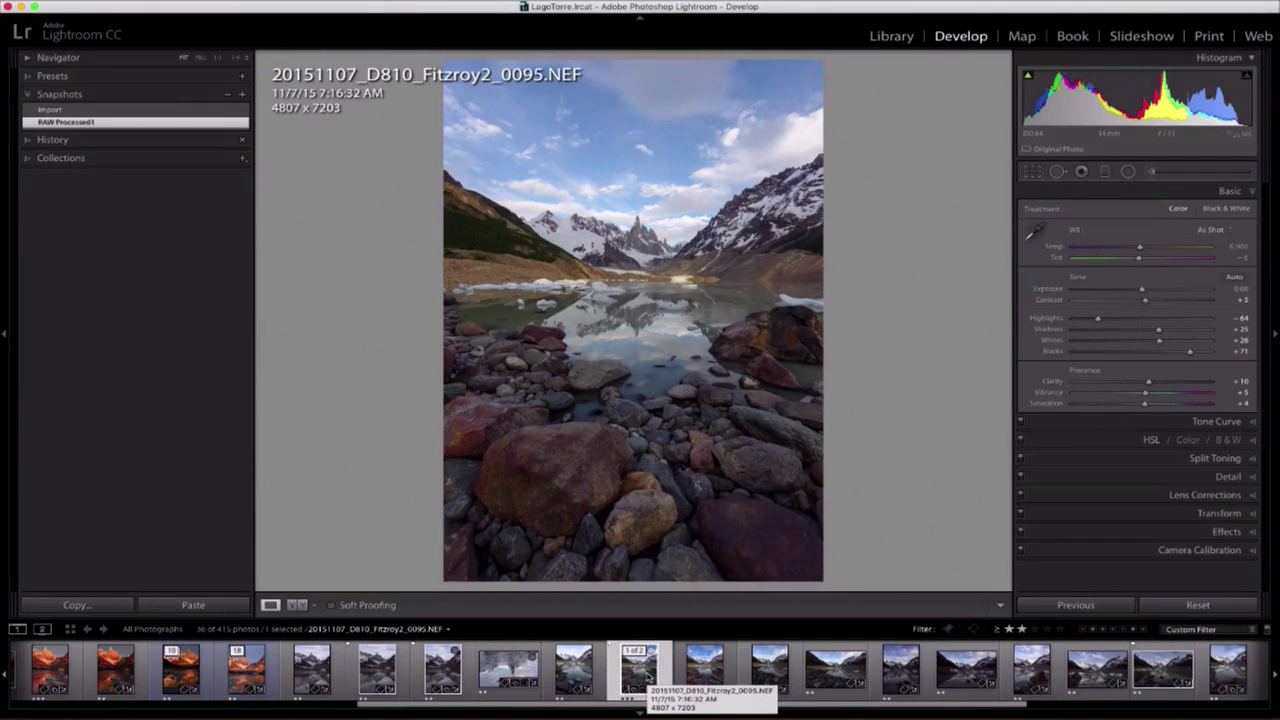
left_click(703, 677)
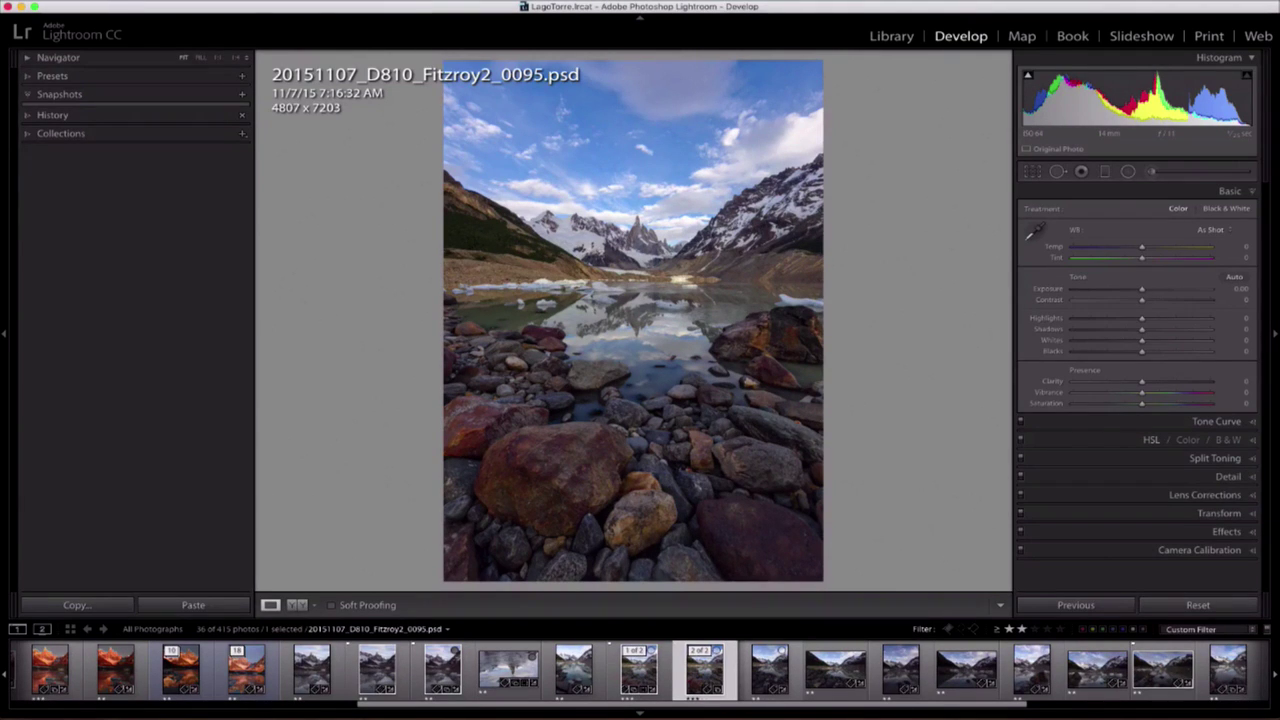
left_click(104, 1)
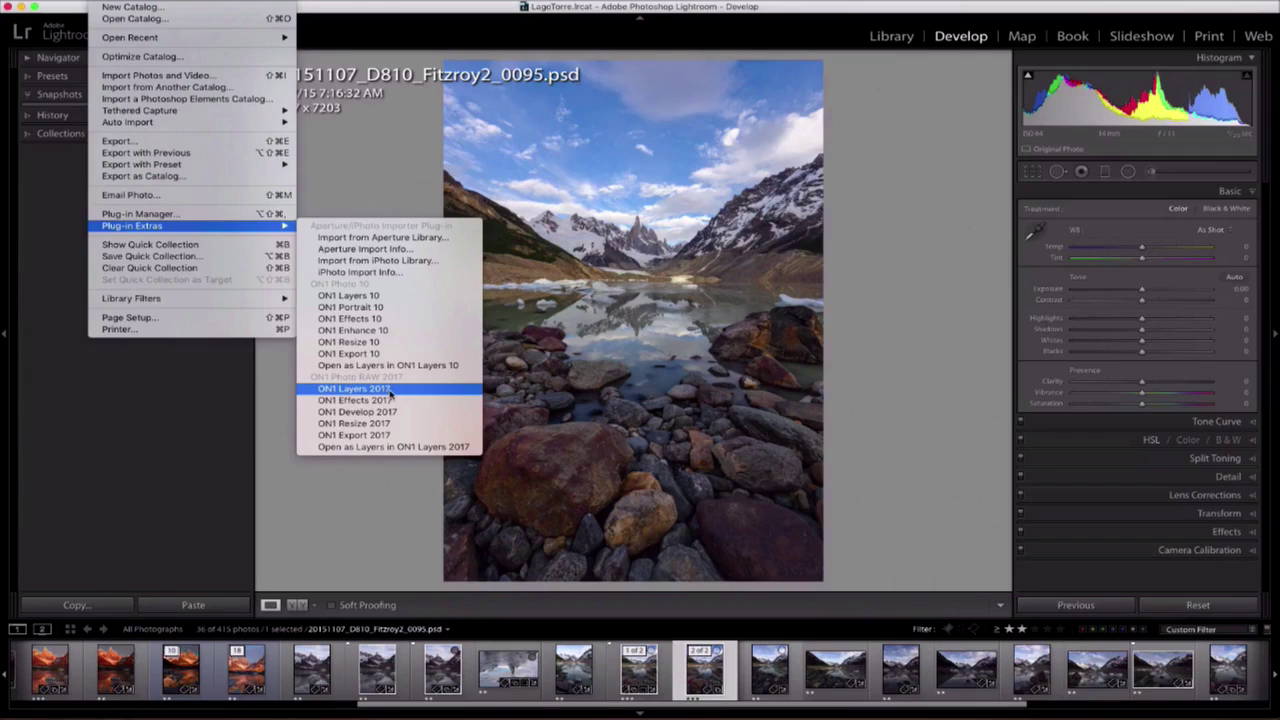
left_click(372, 505)
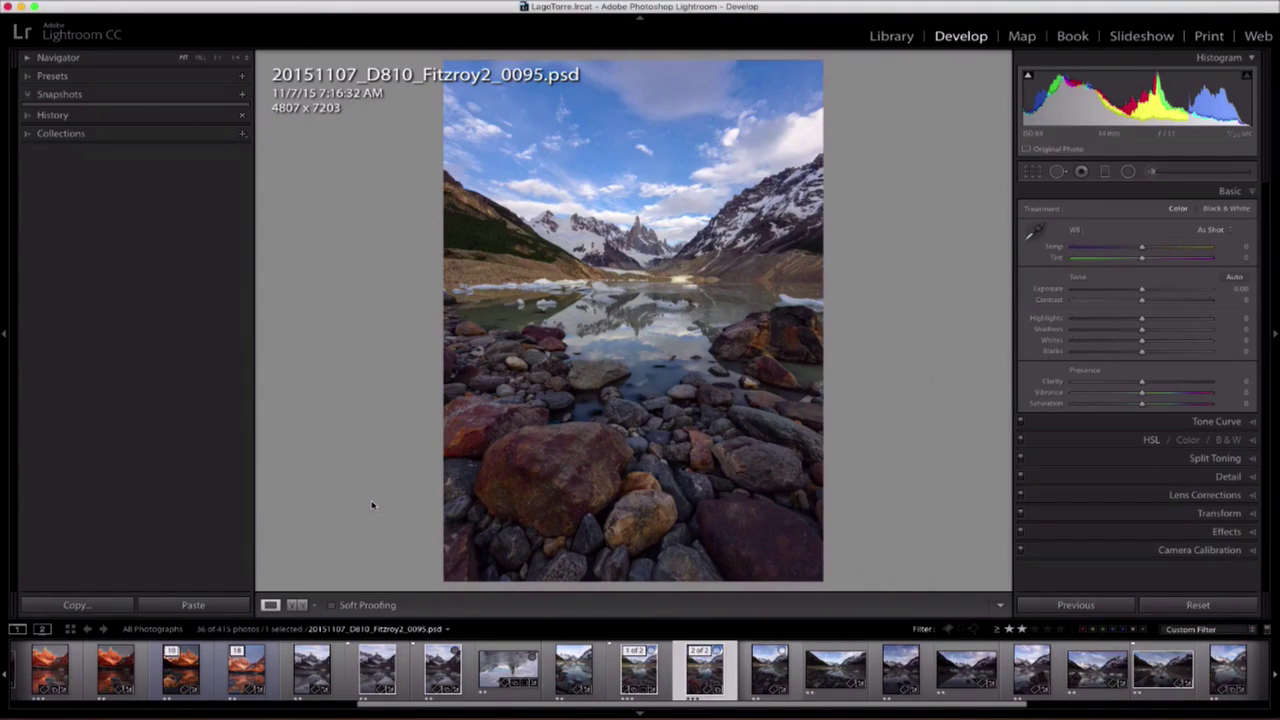
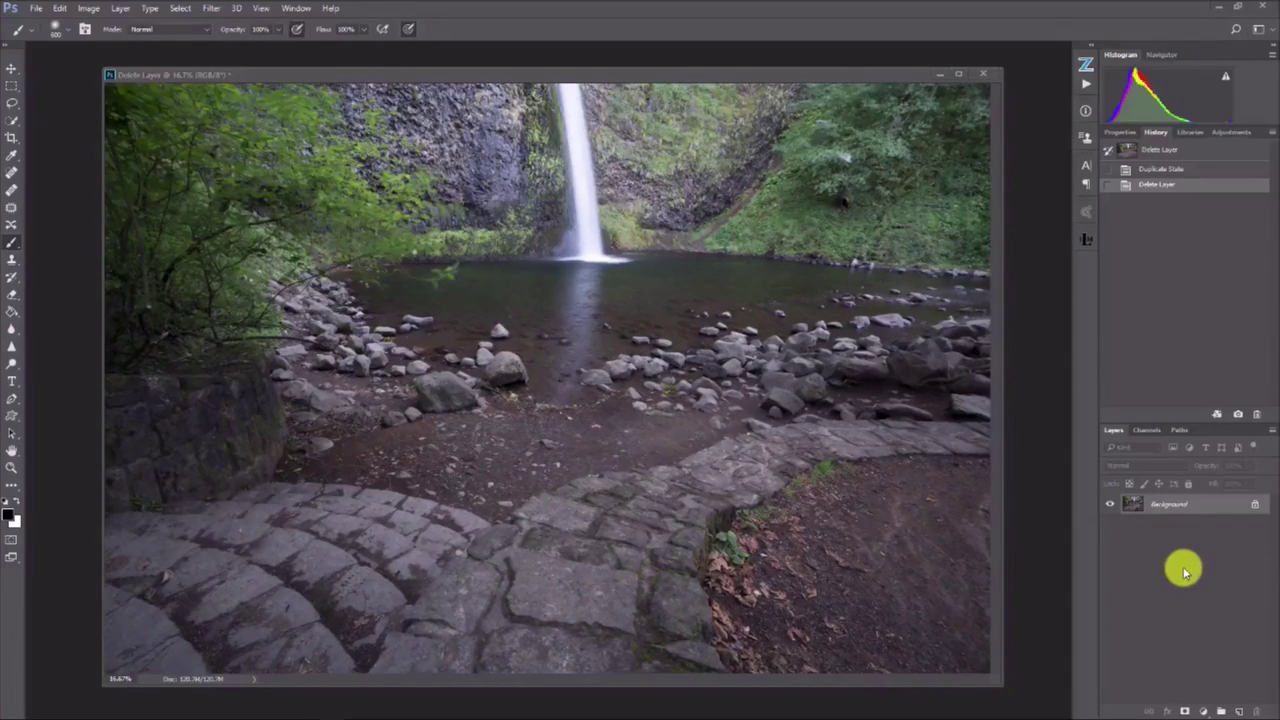
- In Photoshop, duplicate the waterfall photo's Background layer and send the copy to ON1 Effects 2017
left_click(1191, 502)
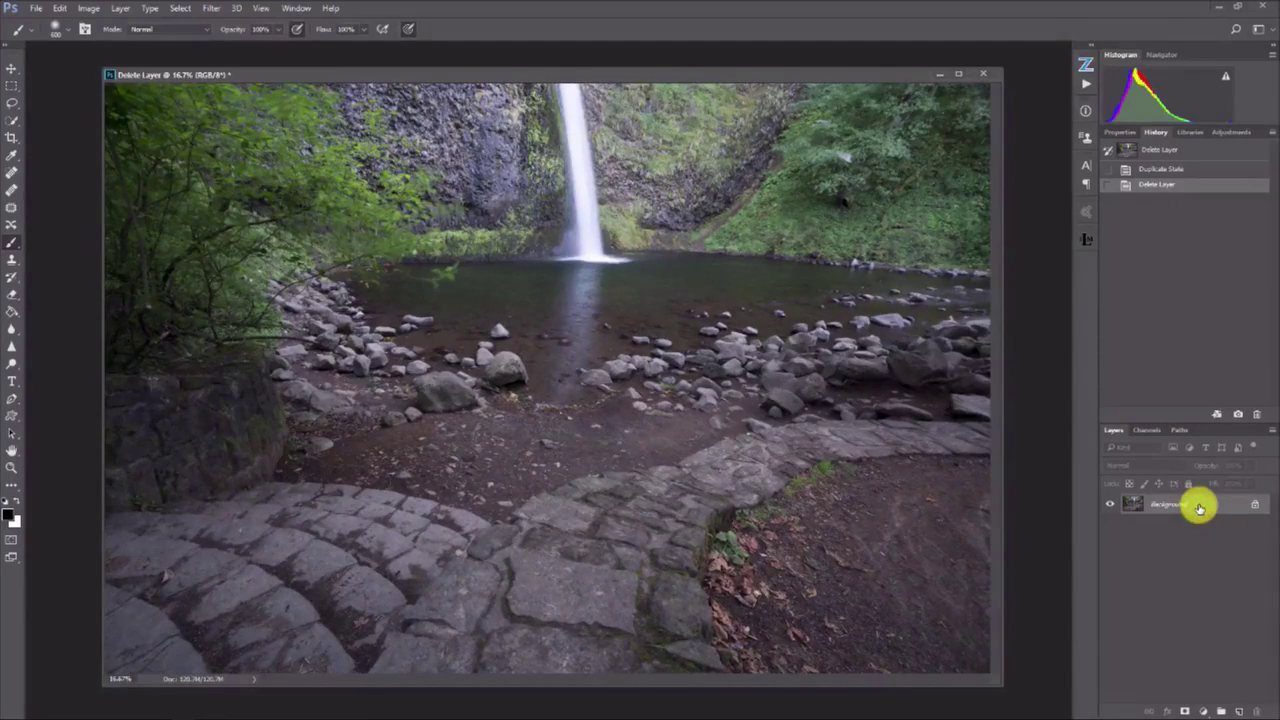
key("ctrl+j")
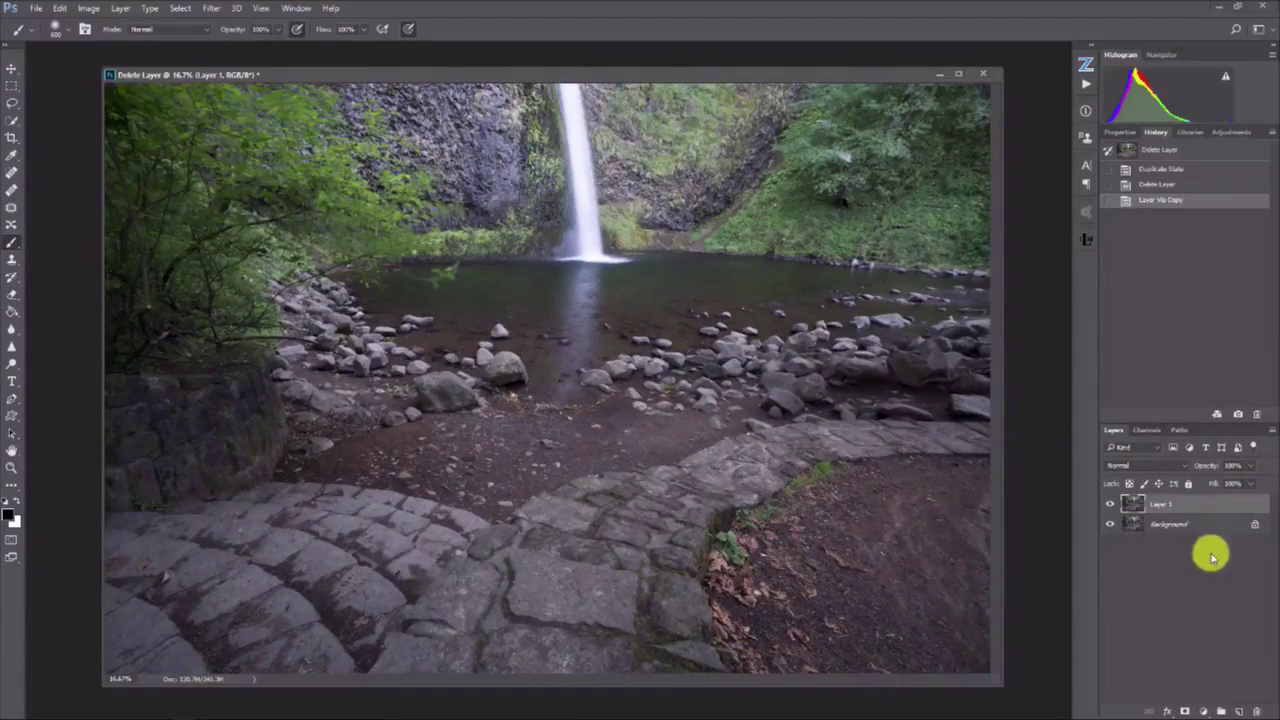
left_click(213, 9)
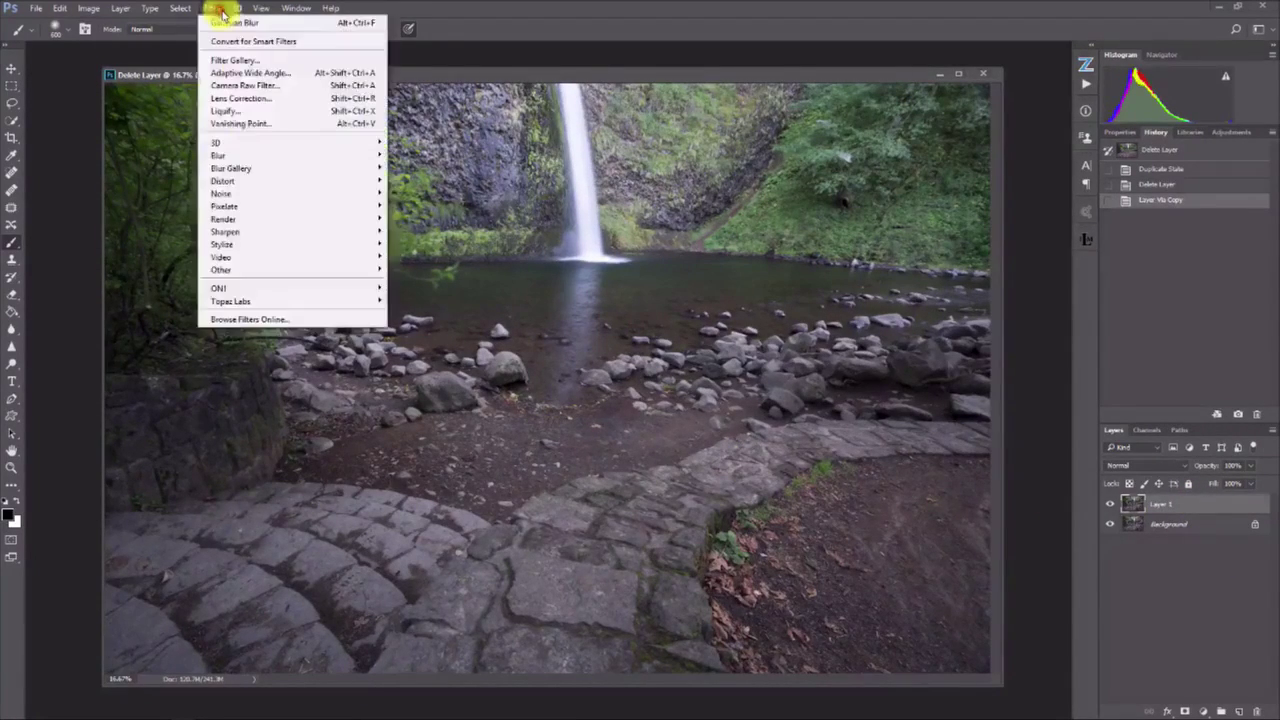
mouse_move(238, 288)
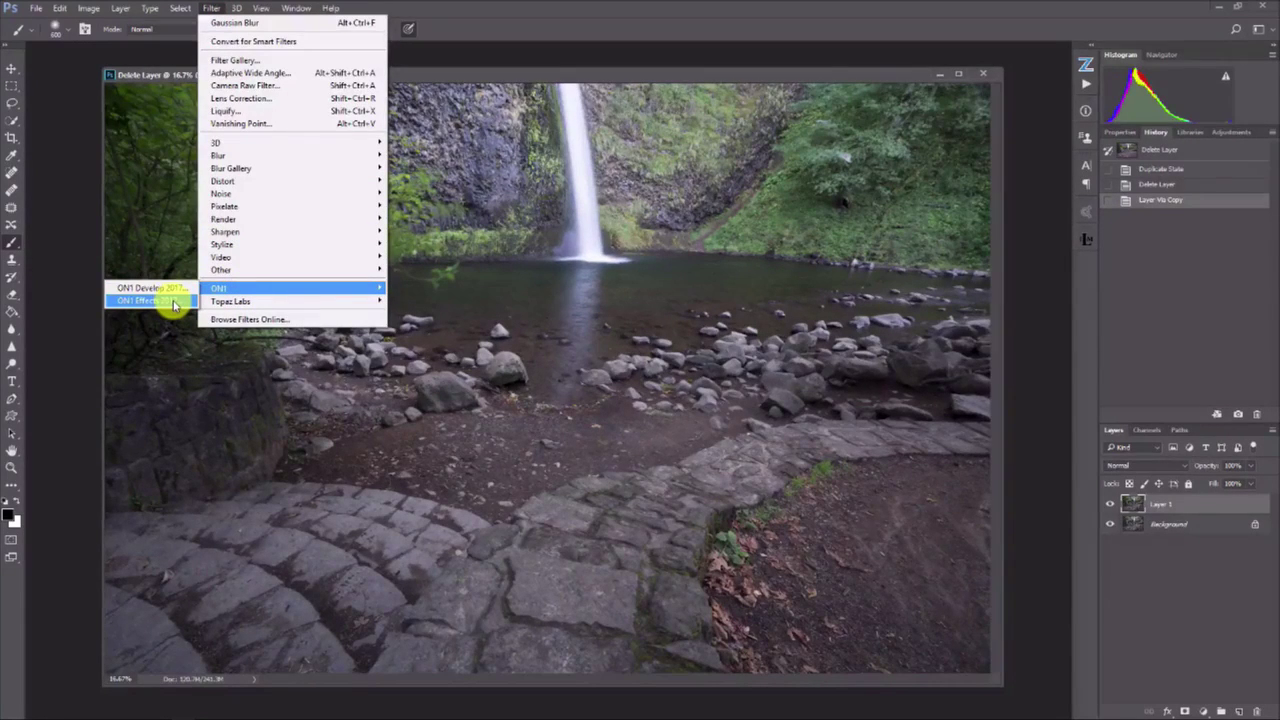
left_click(173, 303)
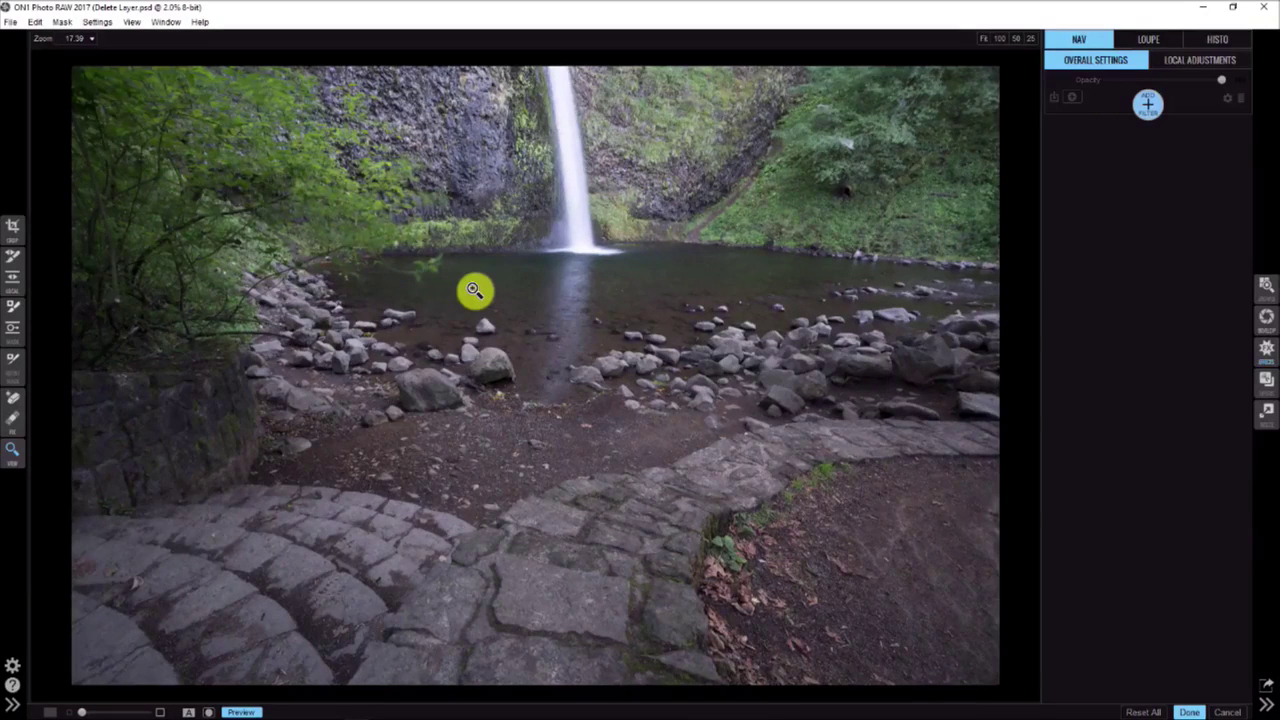
- Add an HDR Look filter with Compression set to 132 and Detail set to 46
left_click(1142, 104)
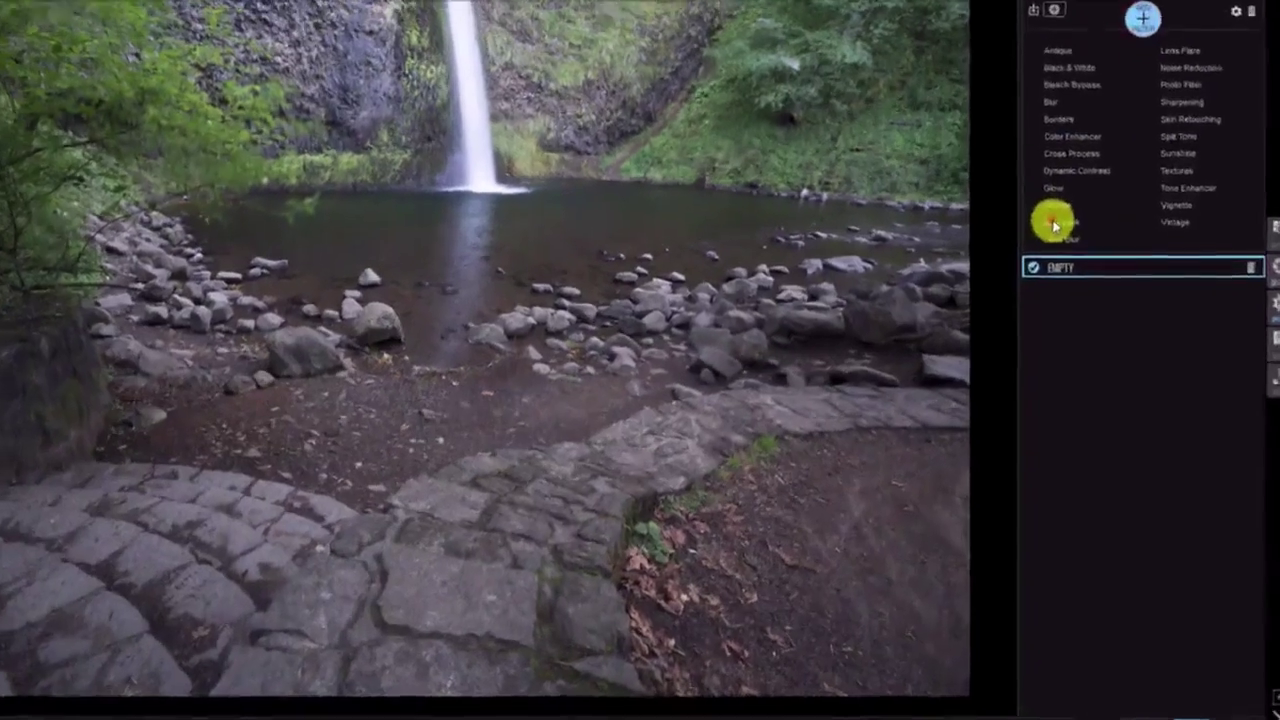
left_click(1078, 278)
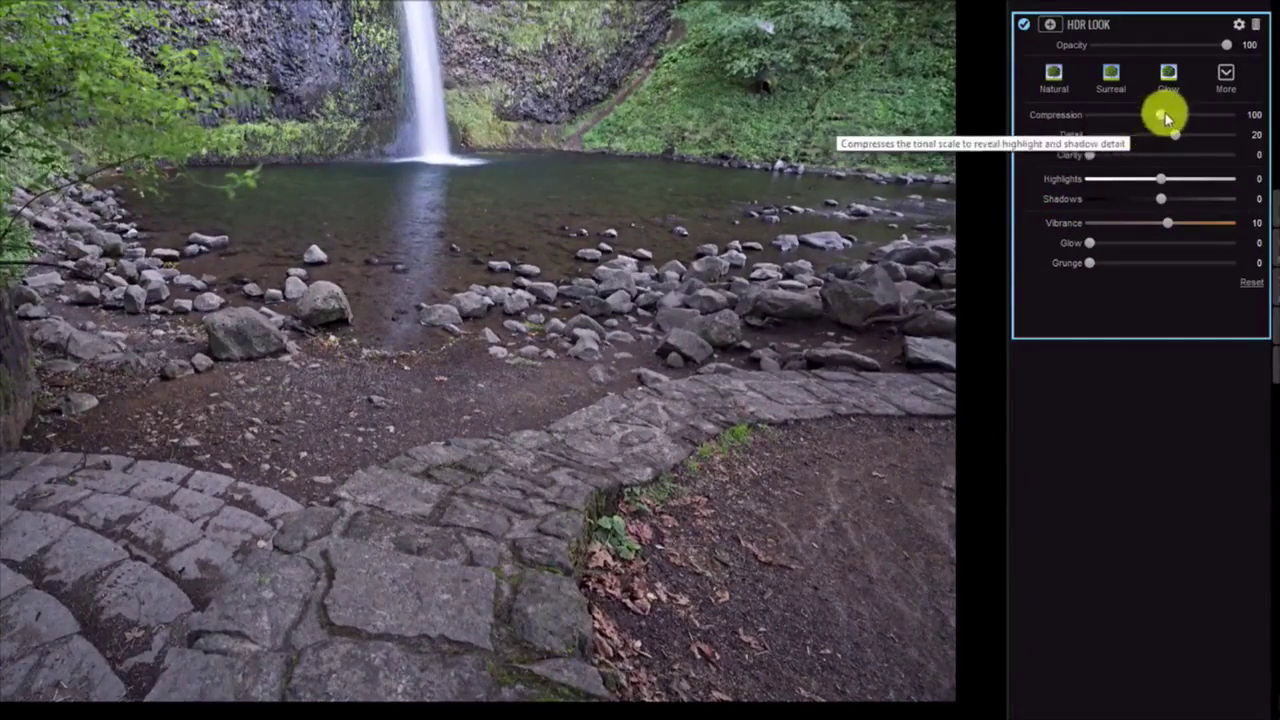
mouse_move(1165, 117)
left_mouse_down()
mouse_move(1193, 116)
mouse_move(1194, 140)
mouse_move(1180, 112)
left_mouse_up()
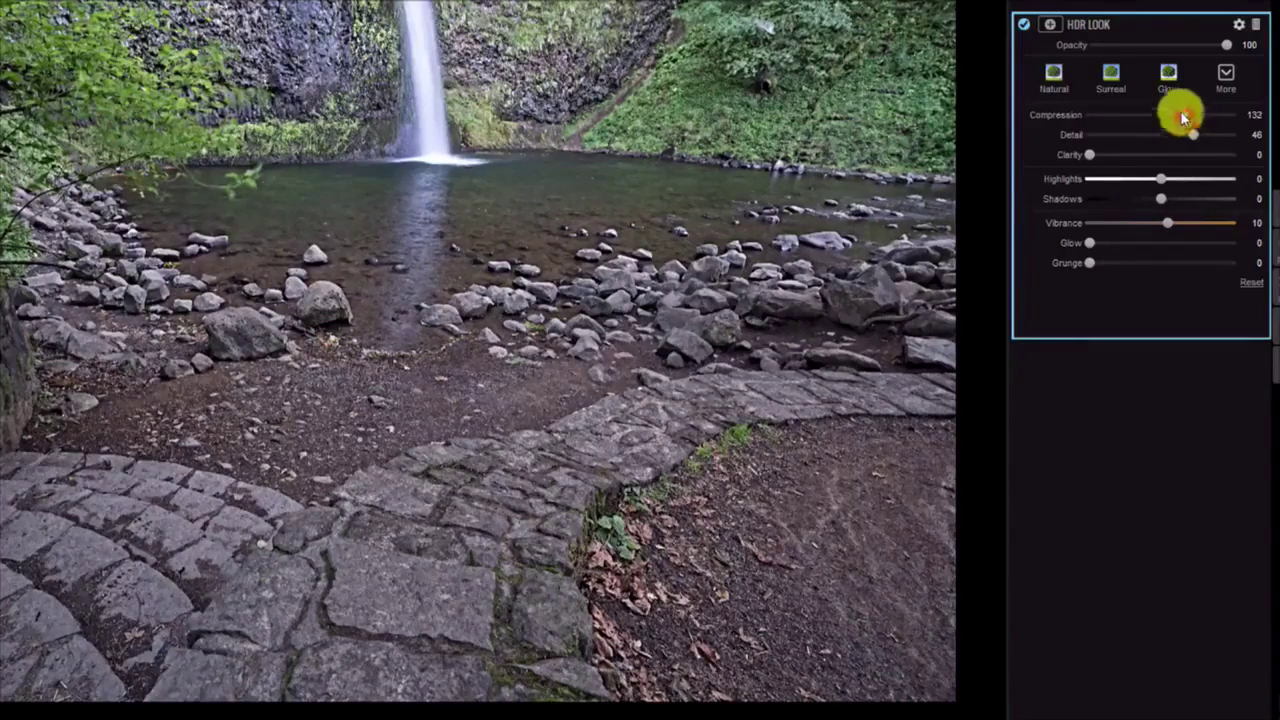
- Restrict the HDR Look filter to the Midtones with a Range of 56
left_click(1239, 25)
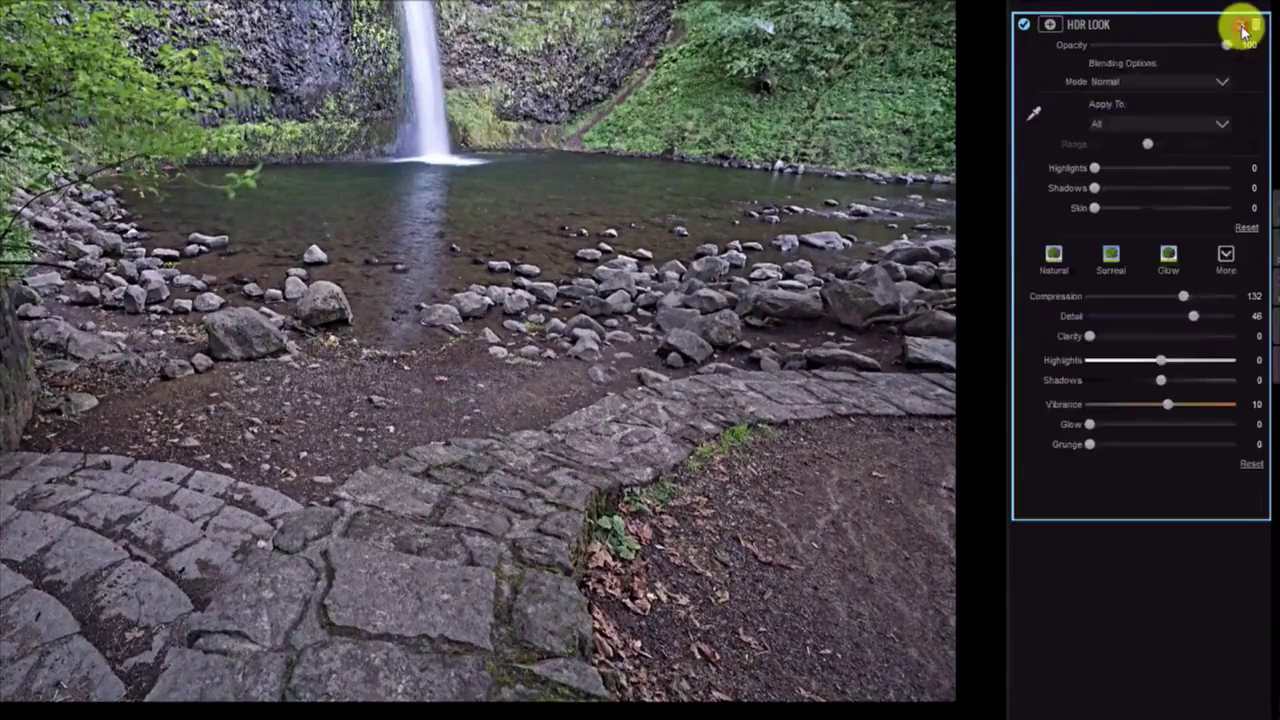
left_click(1123, 124)
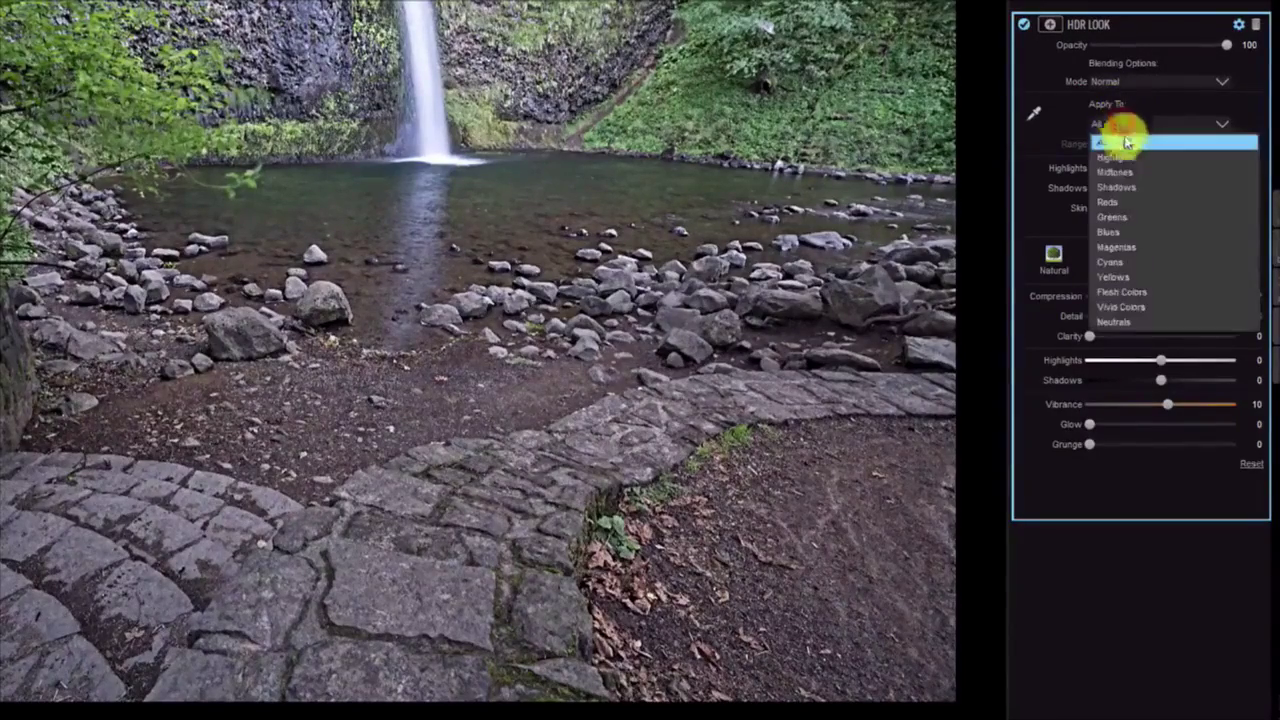
left_click(1115, 172)
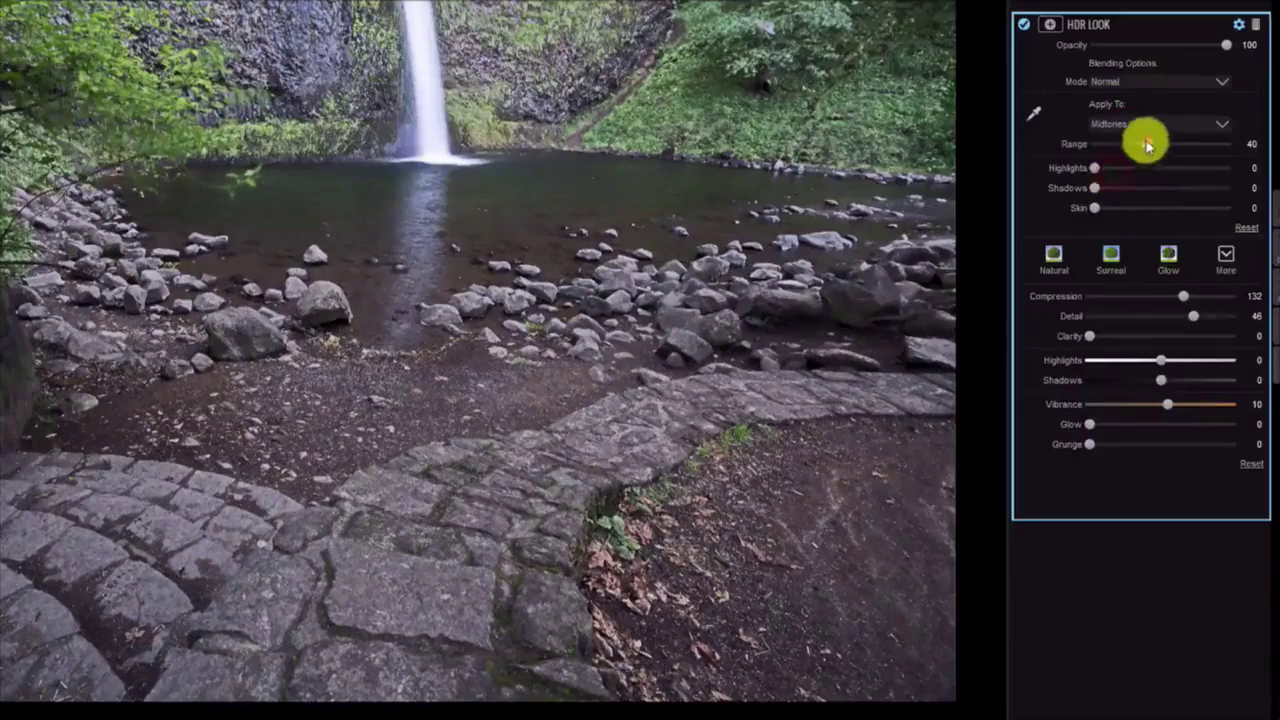
mouse_move(1147, 145)
left_mouse_down()
mouse_move(1106, 134)
mouse_move(1225, 137)
mouse_move(1143, 123)
mouse_move(1197, 143)
mouse_move(1168, 137)
left_mouse_up()
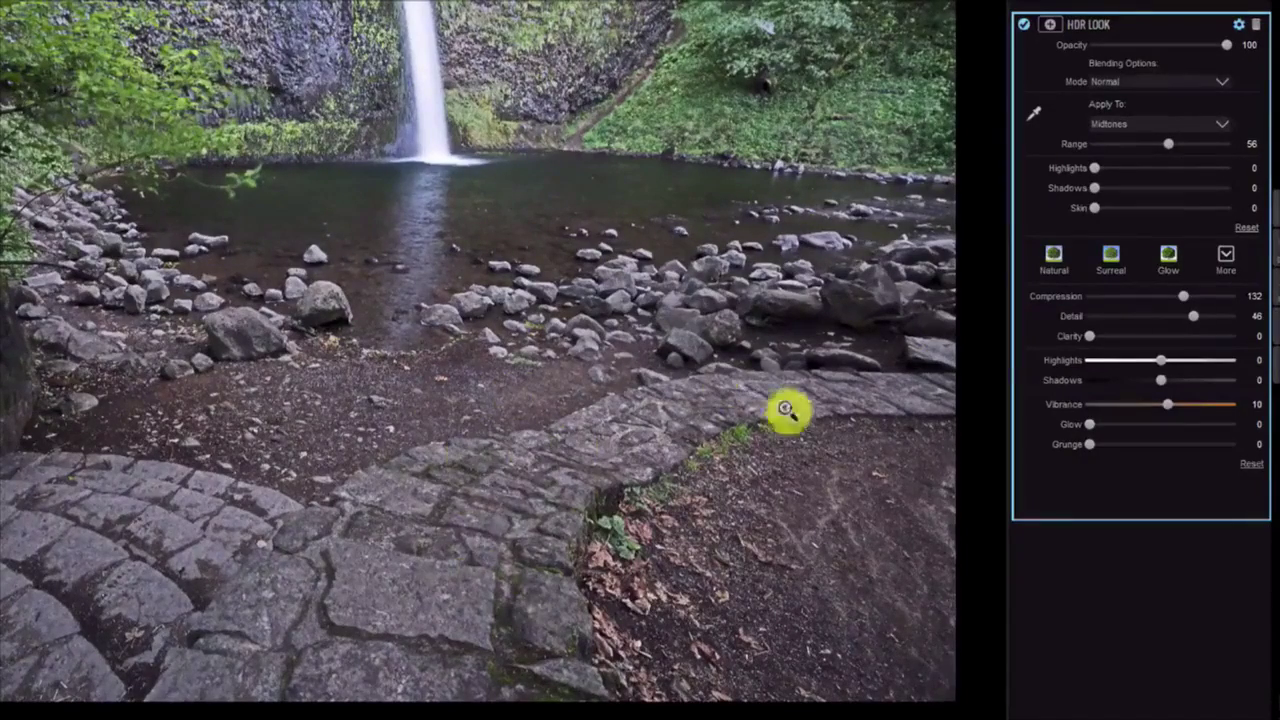
- Protect the HDR Look's highlights at 18 and shadows at 34, and paint the filter out of the foliage, cliff and waterfall above the pool
left_click_drag(1094, 167, 1163, 171)
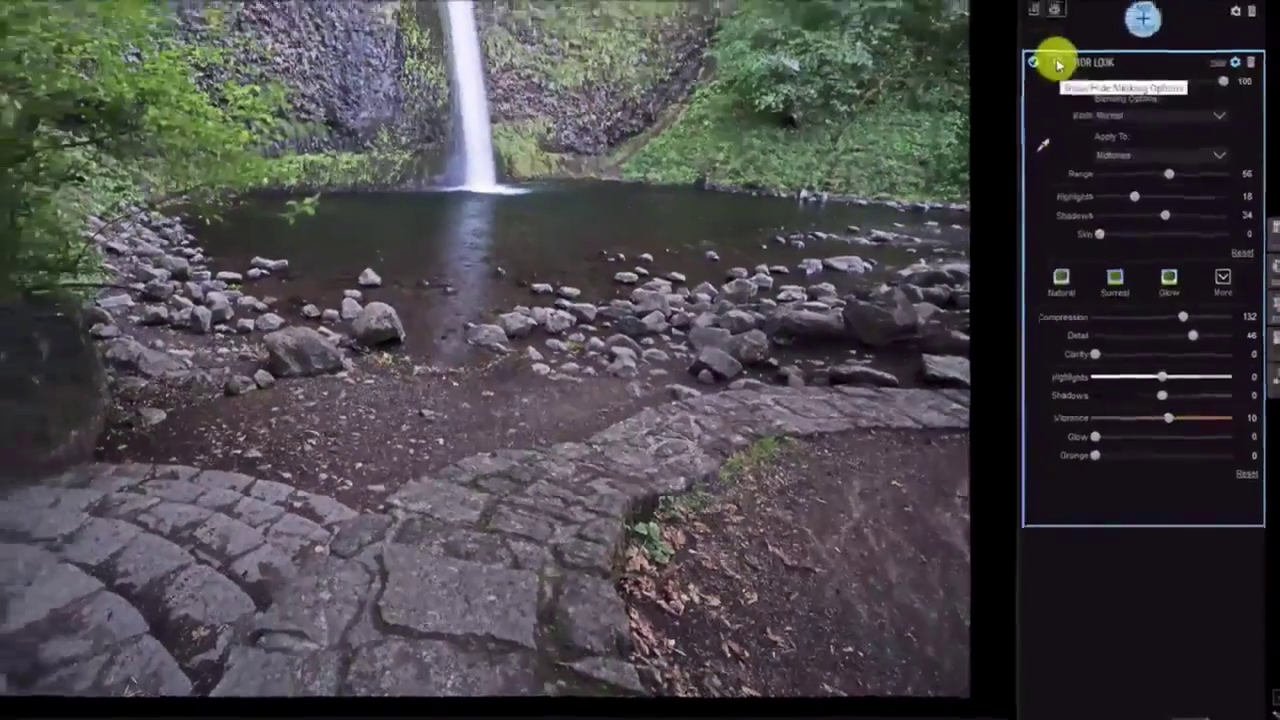
left_click(1050, 24)
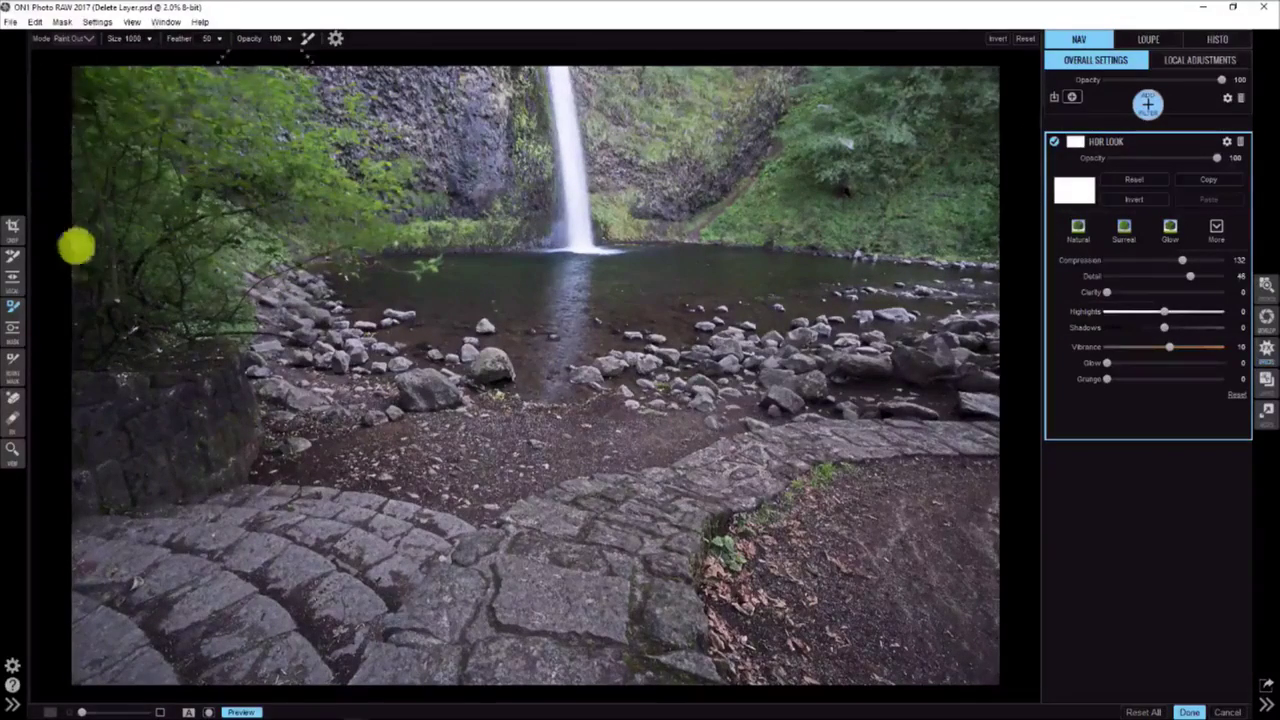
mouse_move(120, 342)
left_mouse_down()
mouse_move(137, 371)
mouse_move(163, 366)
left_mouse_up()
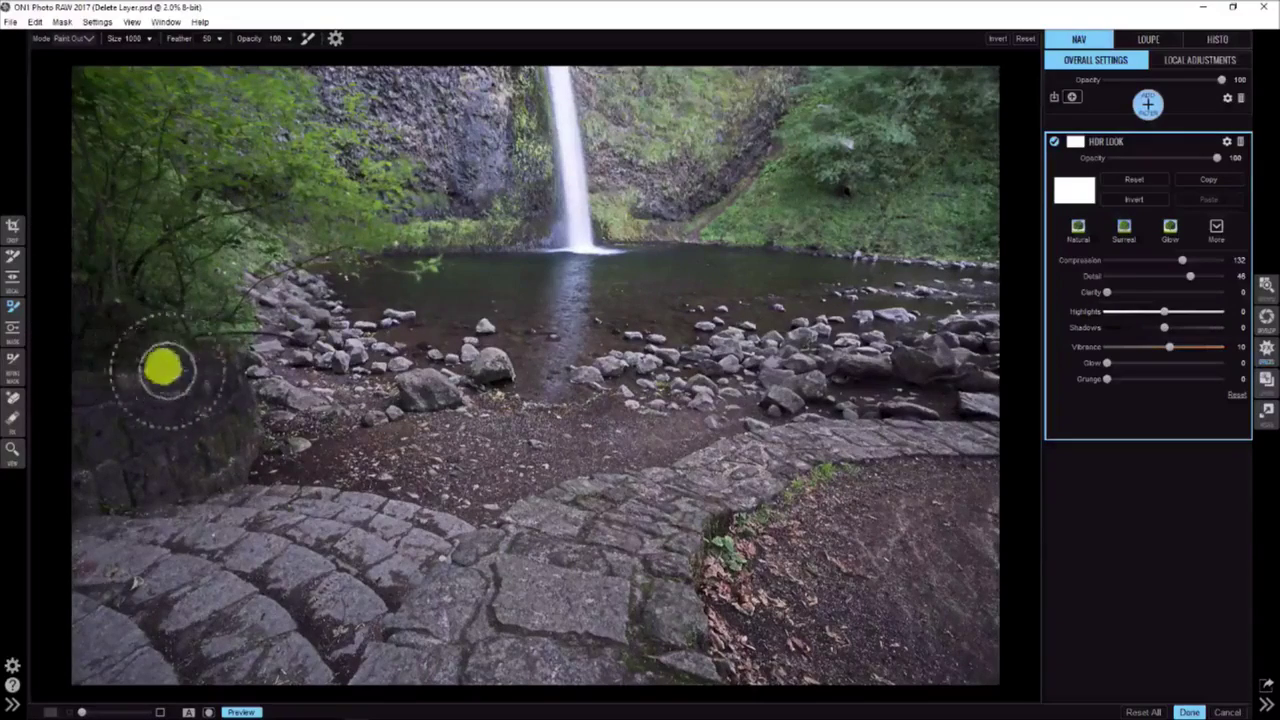
- Add a Dynamic Contrast filter with Small set to -7, Medium to 41 and Large to -8
left_click(1146, 105)
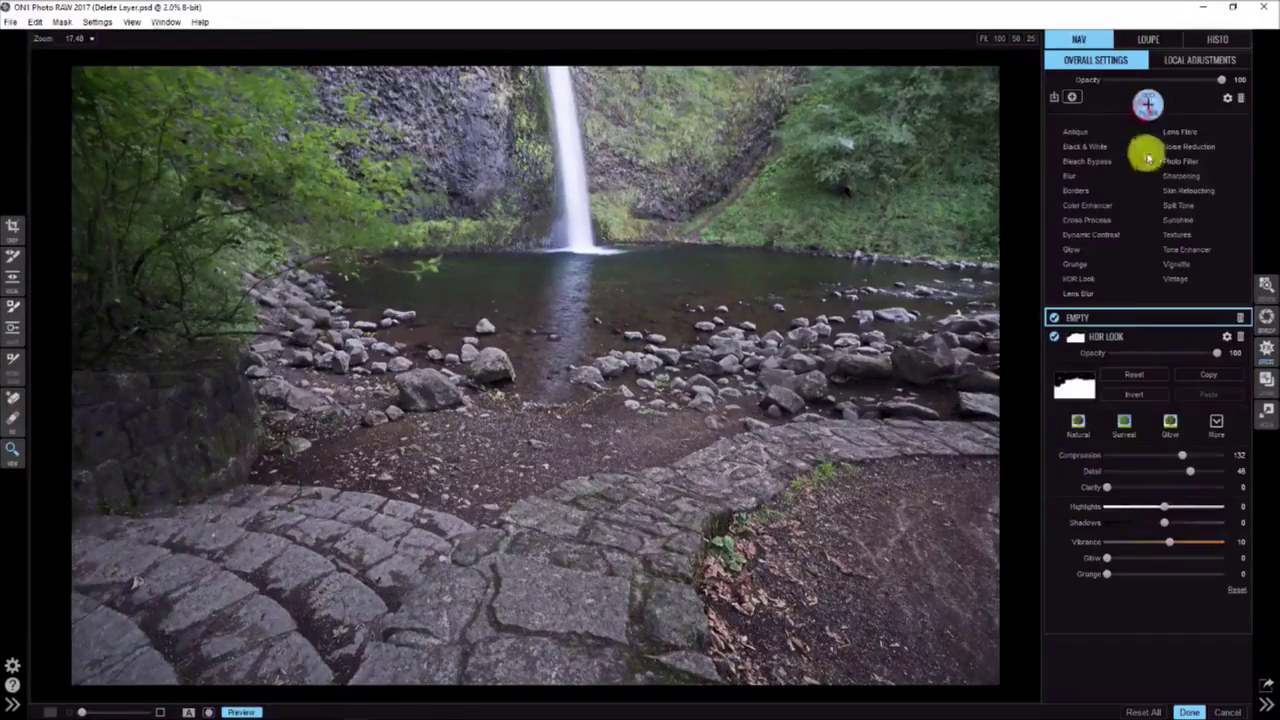
left_click(1090, 234)
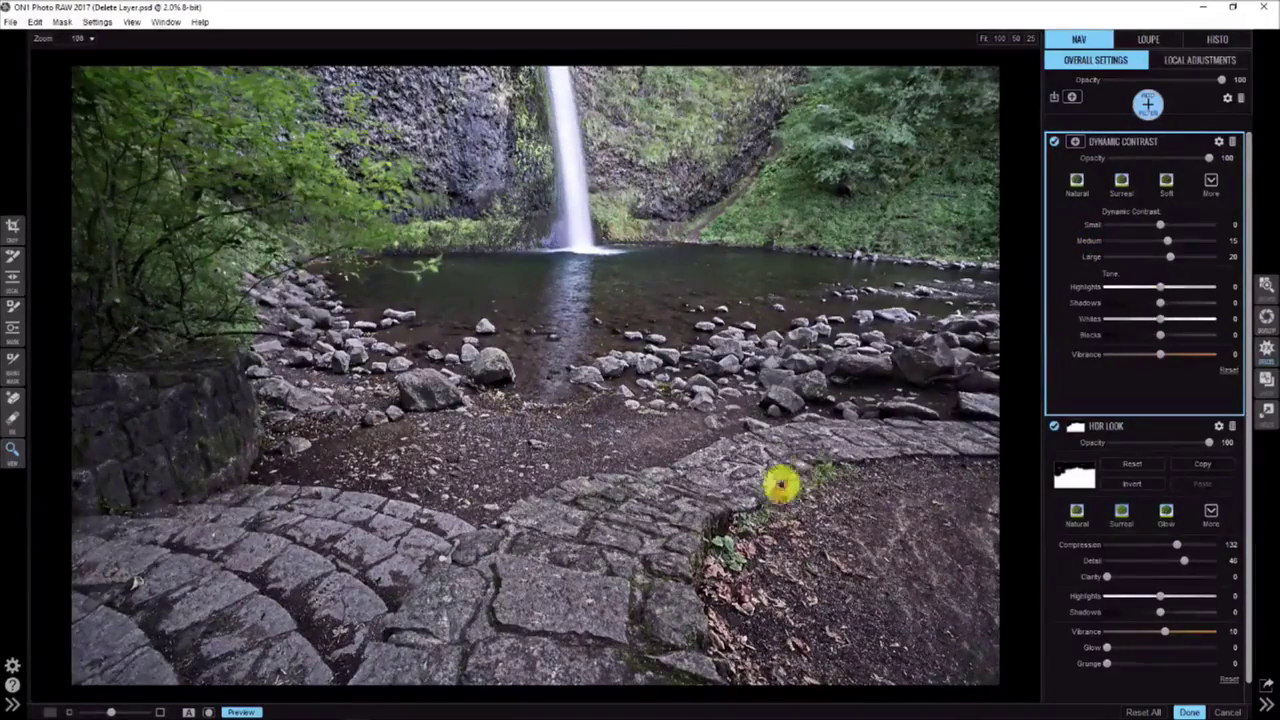
left_click(781, 485)
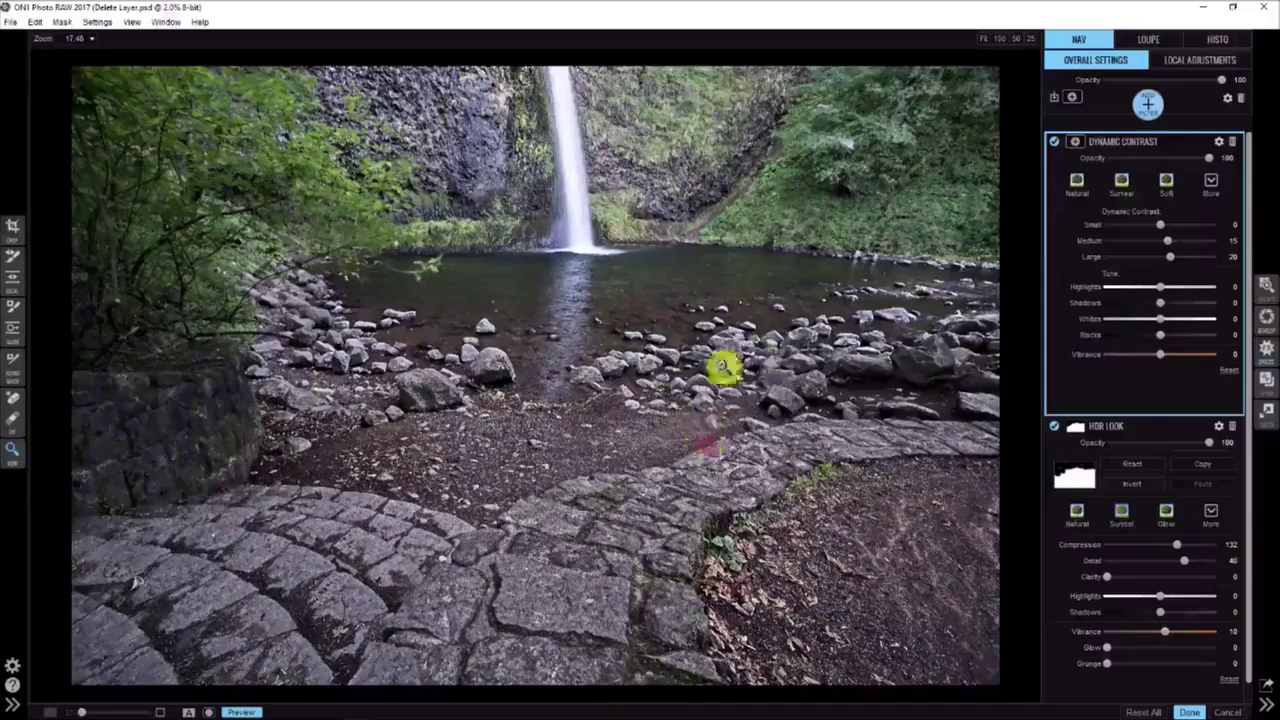
left_click(706, 443)
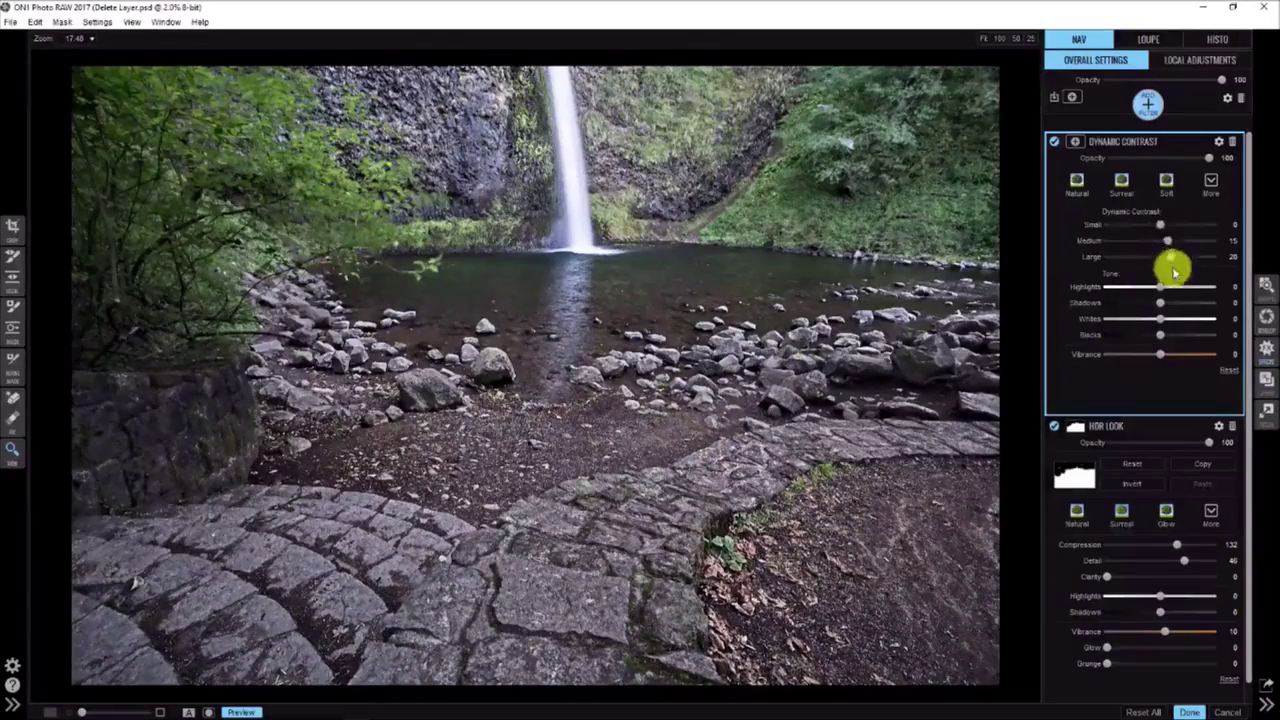
mouse_move(1166, 253)
left_mouse_down()
mouse_move(1154, 256)
mouse_move(1154, 224)
mouse_move(1177, 240)
left_mouse_up()
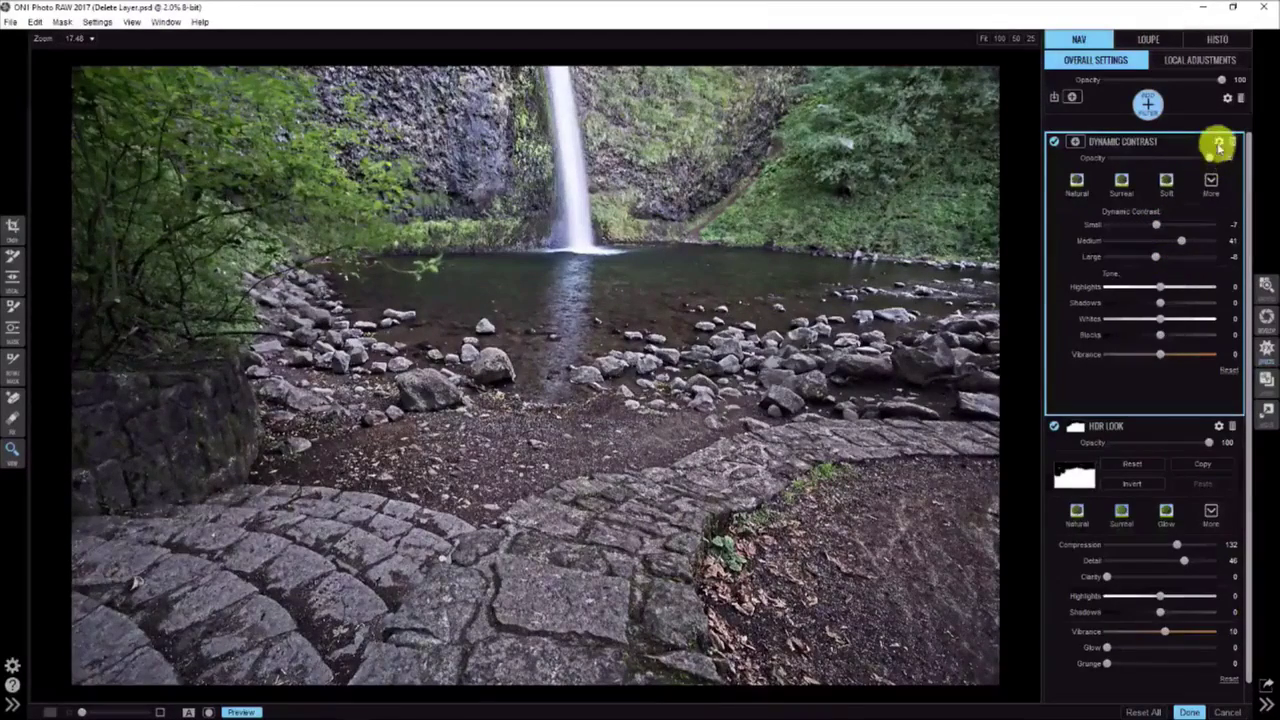
- Restrict Dynamic Contrast to the Midtones with a Range of 30, protecting highlights at 13 and shadows at 20
left_click(1218, 143)
left_click(1165, 220)
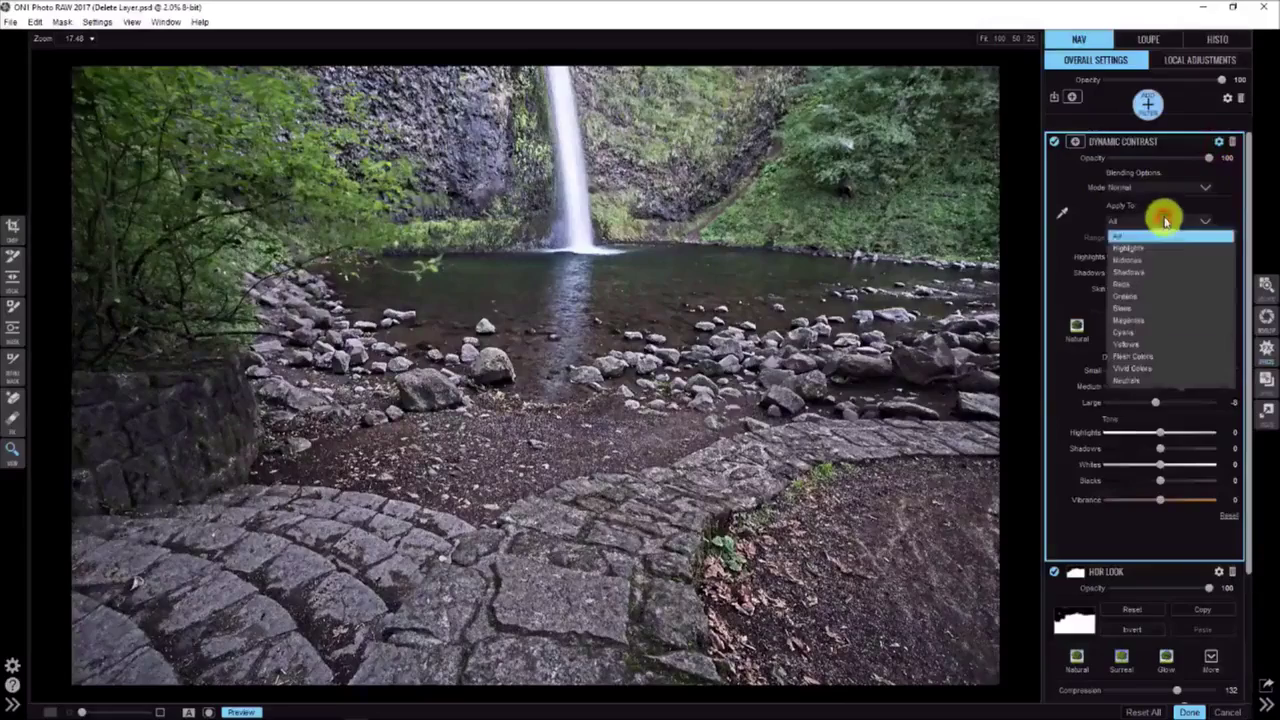
left_click(1160, 259)
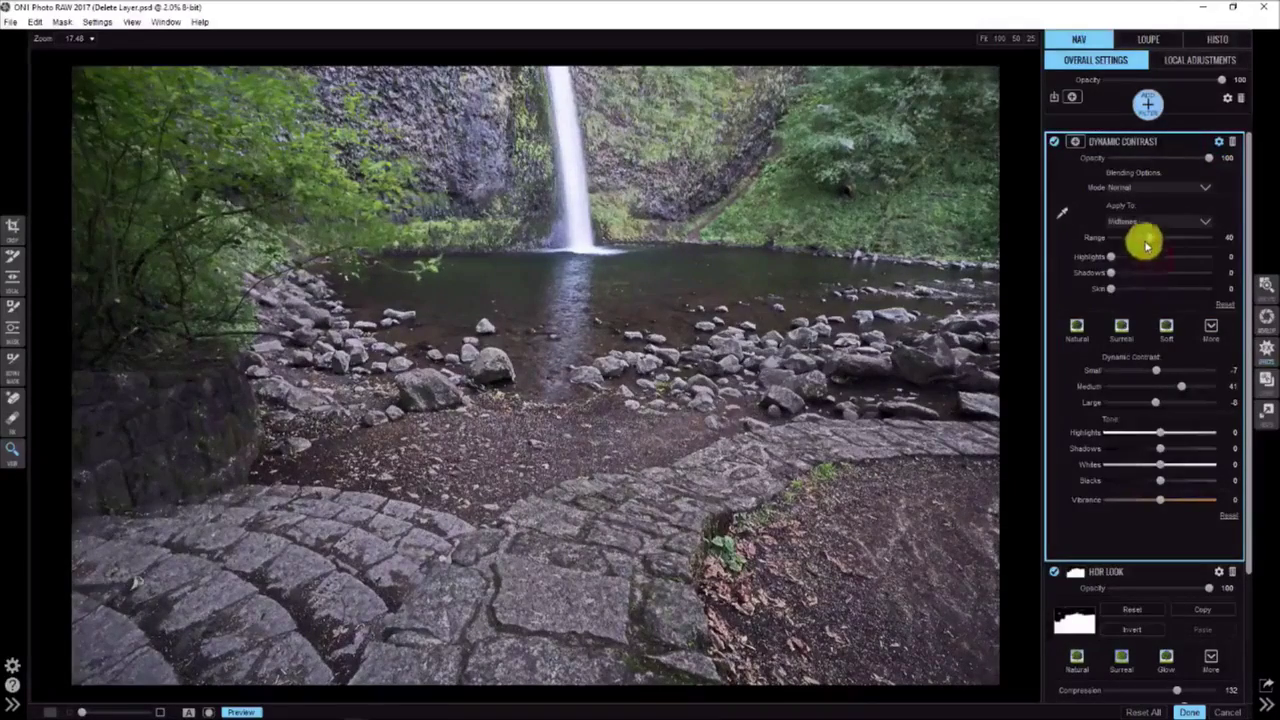
left_click_drag(1146, 245, 1141, 273)
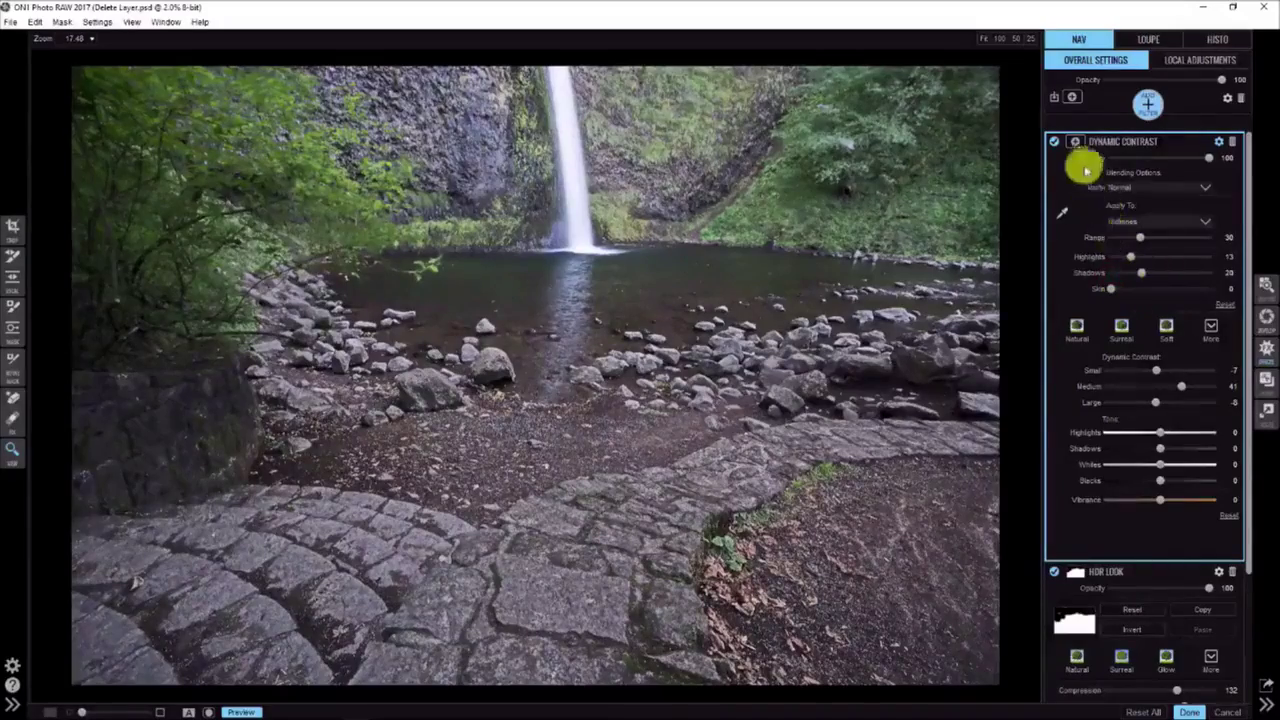
- Paint Dynamic Contrast out of the foliage, cliff and waterfall, and compare the photo with and without the filters
left_click(1074, 141)
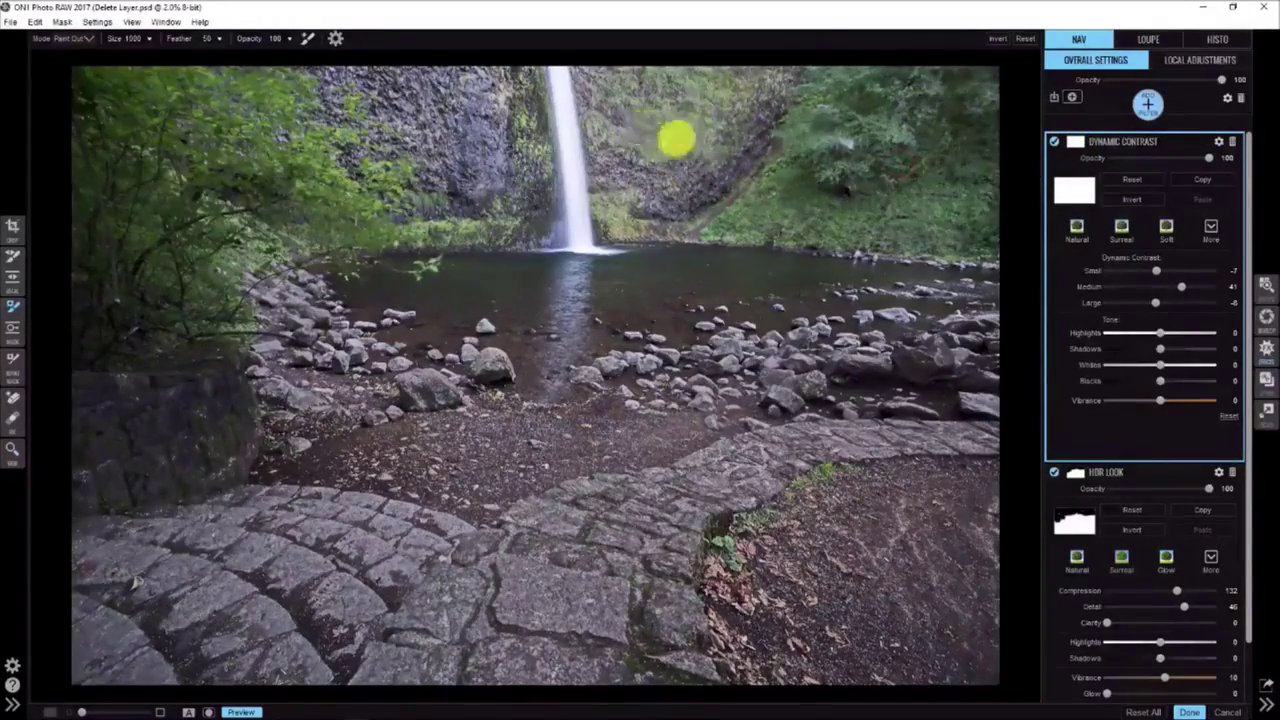
mouse_move(676, 140)
left_mouse_down()
mouse_move(749, 126)
mouse_move(663, 126)
mouse_move(551, 191)
mouse_move(550, 155)
left_mouse_up()
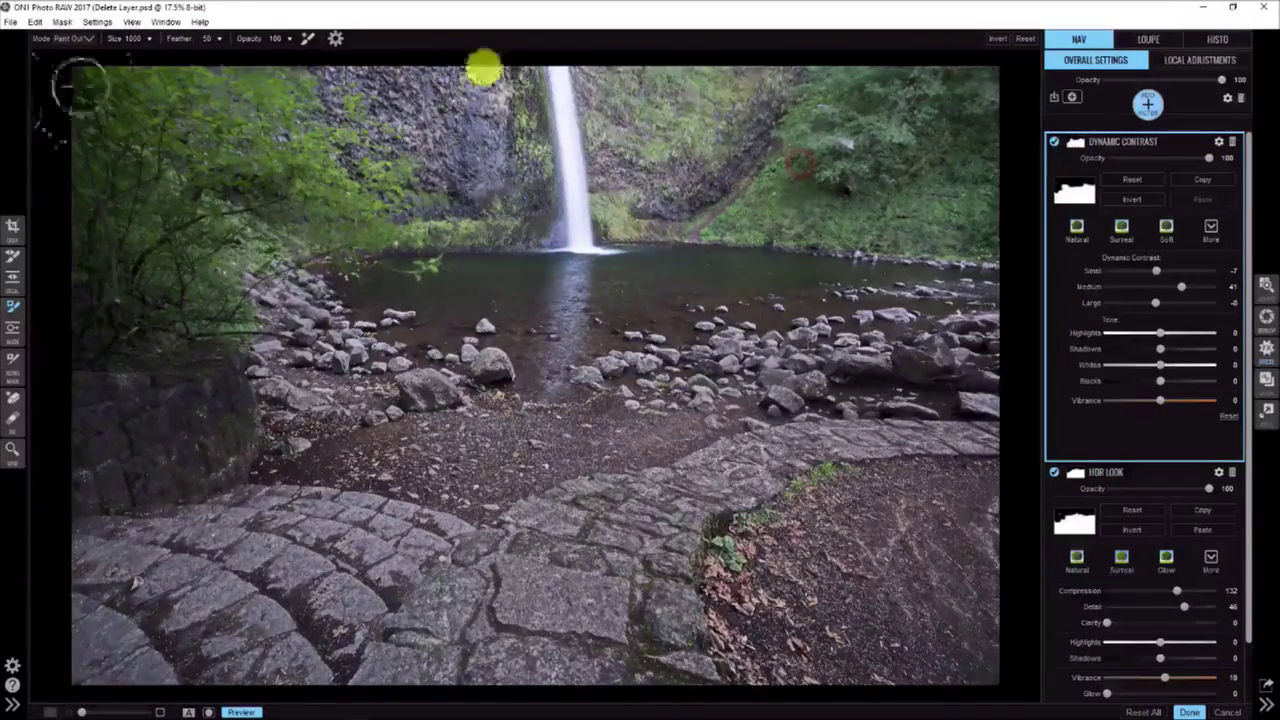
left_click(1088, 141)
left_click(1066, 162)
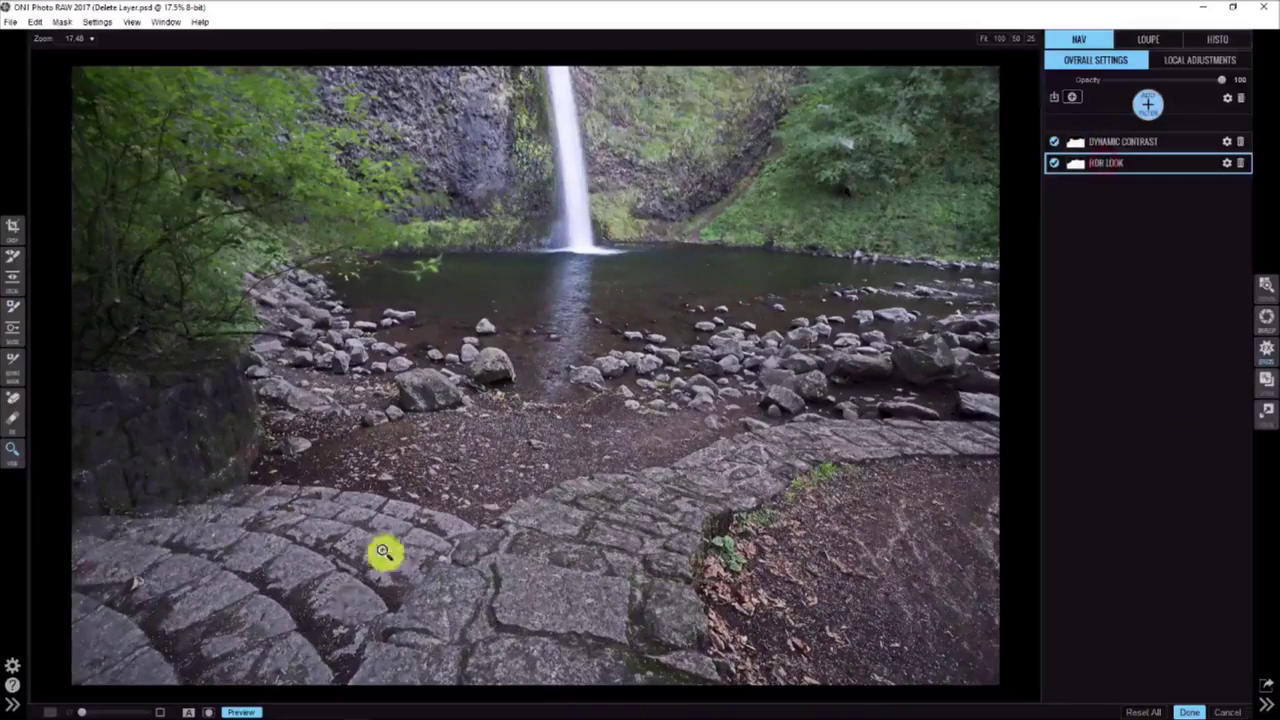
left_click(250, 711)
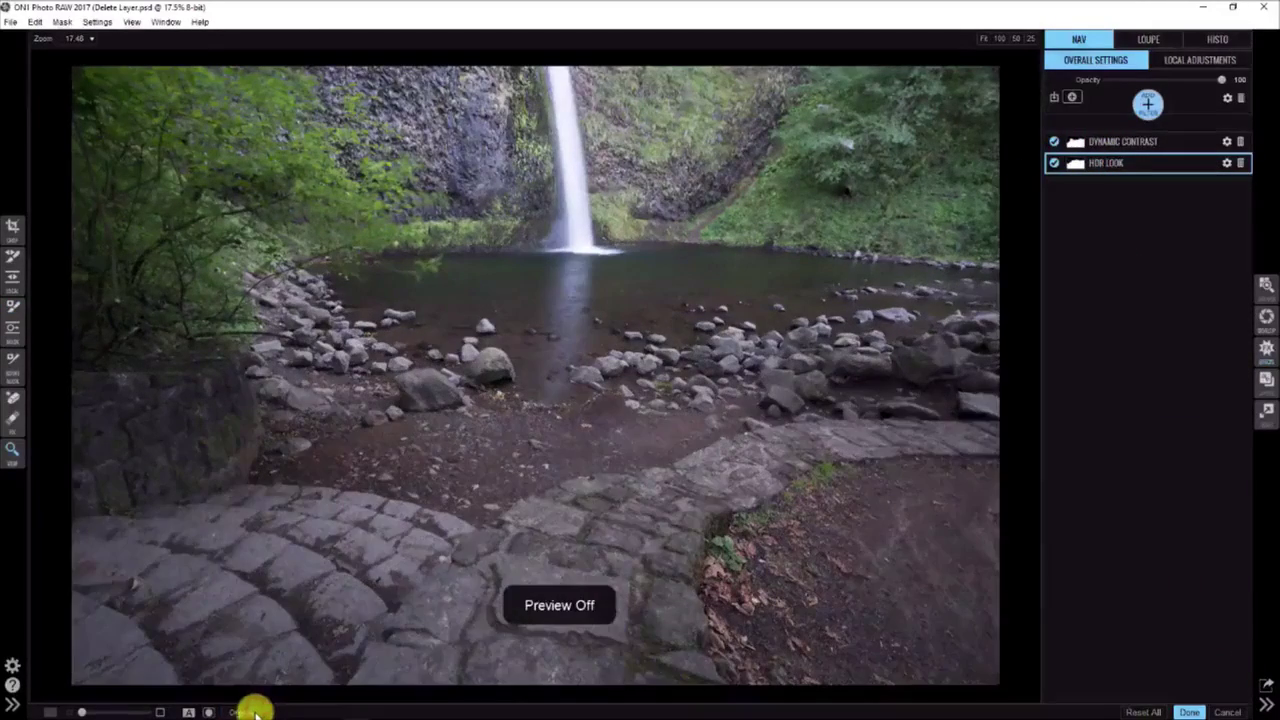
left_click(250, 711)
left_click(250, 711)
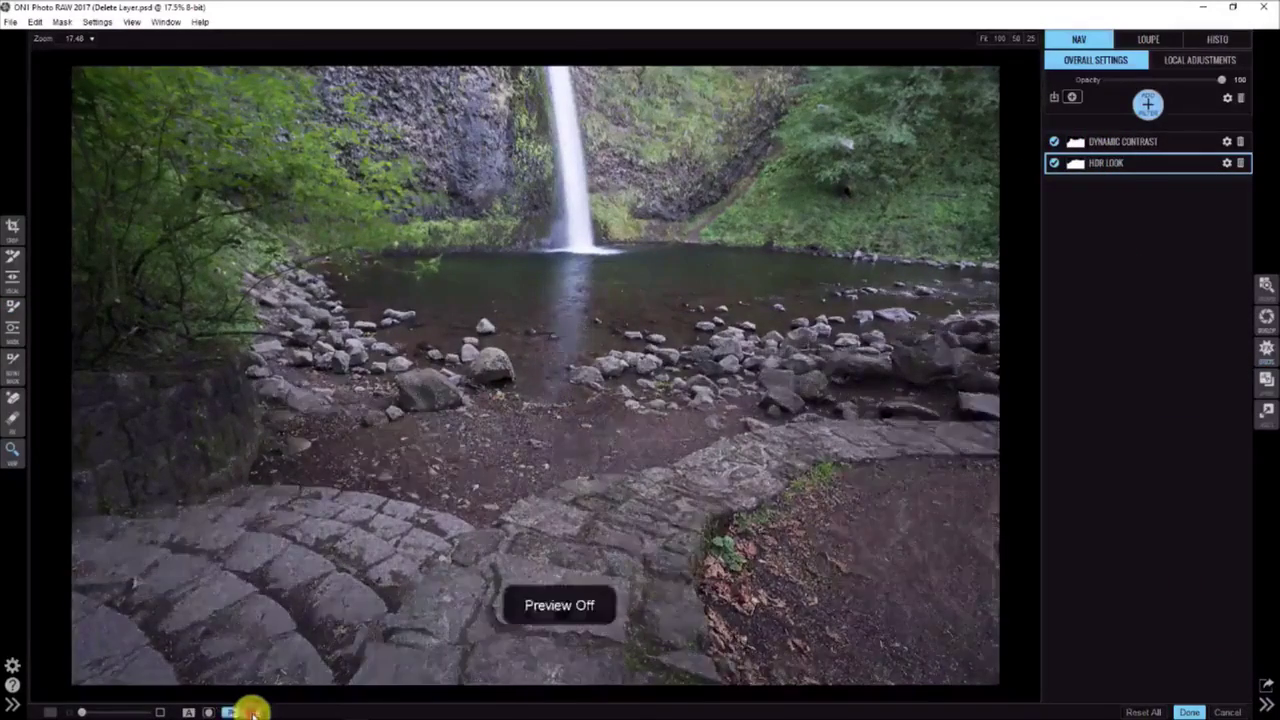
left_click(250, 711)
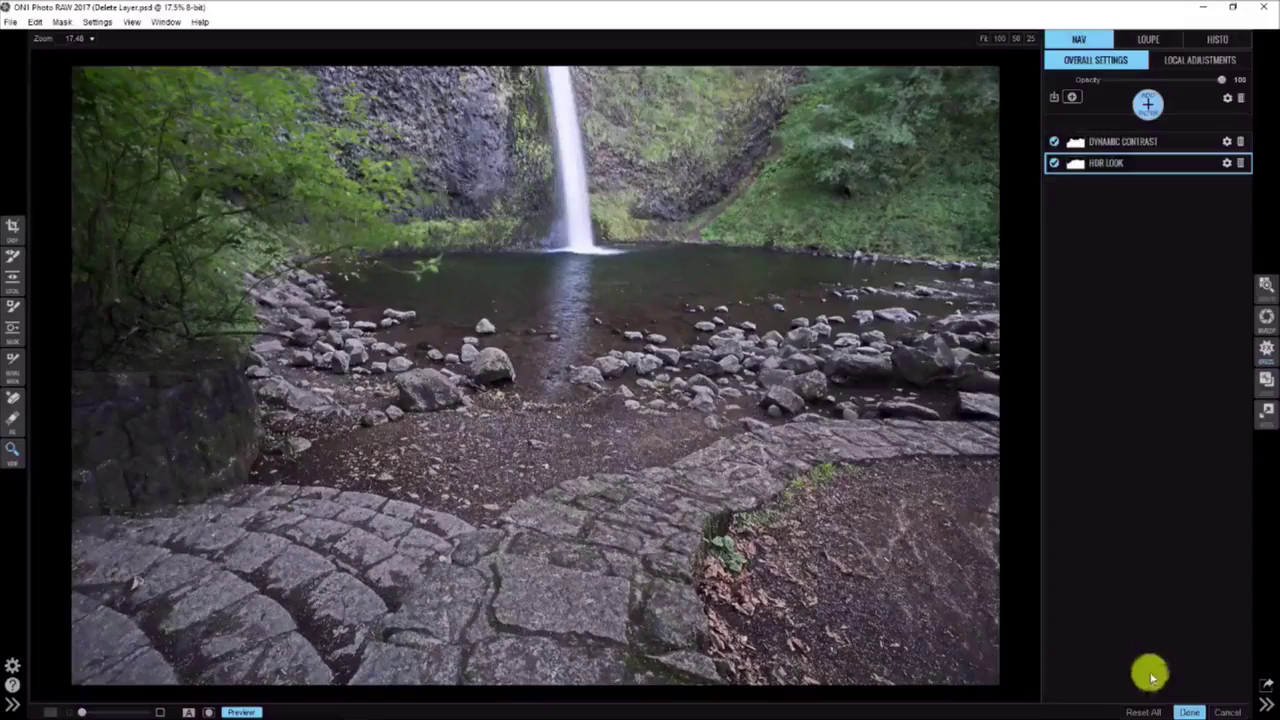
- Apply the filters, return to Photoshop and rename the filtered layer as ON1 Dynamic Contrast
left_click(1187, 712)
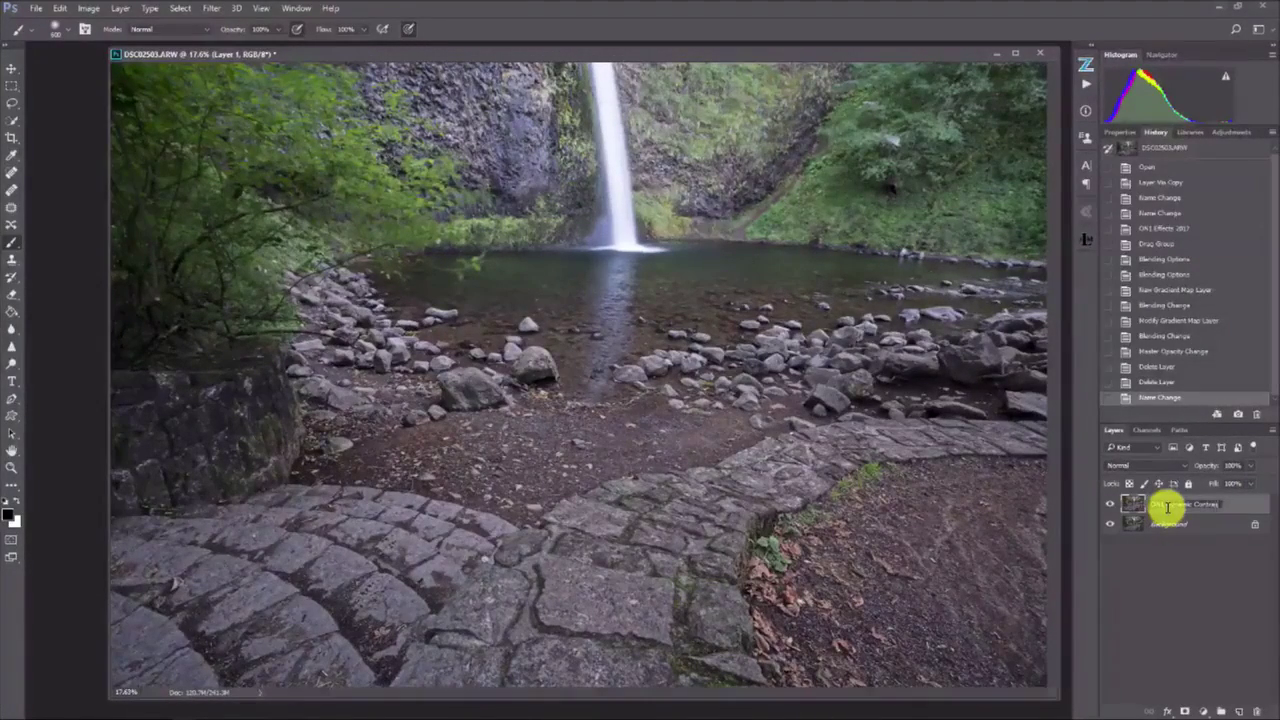
key("Return")
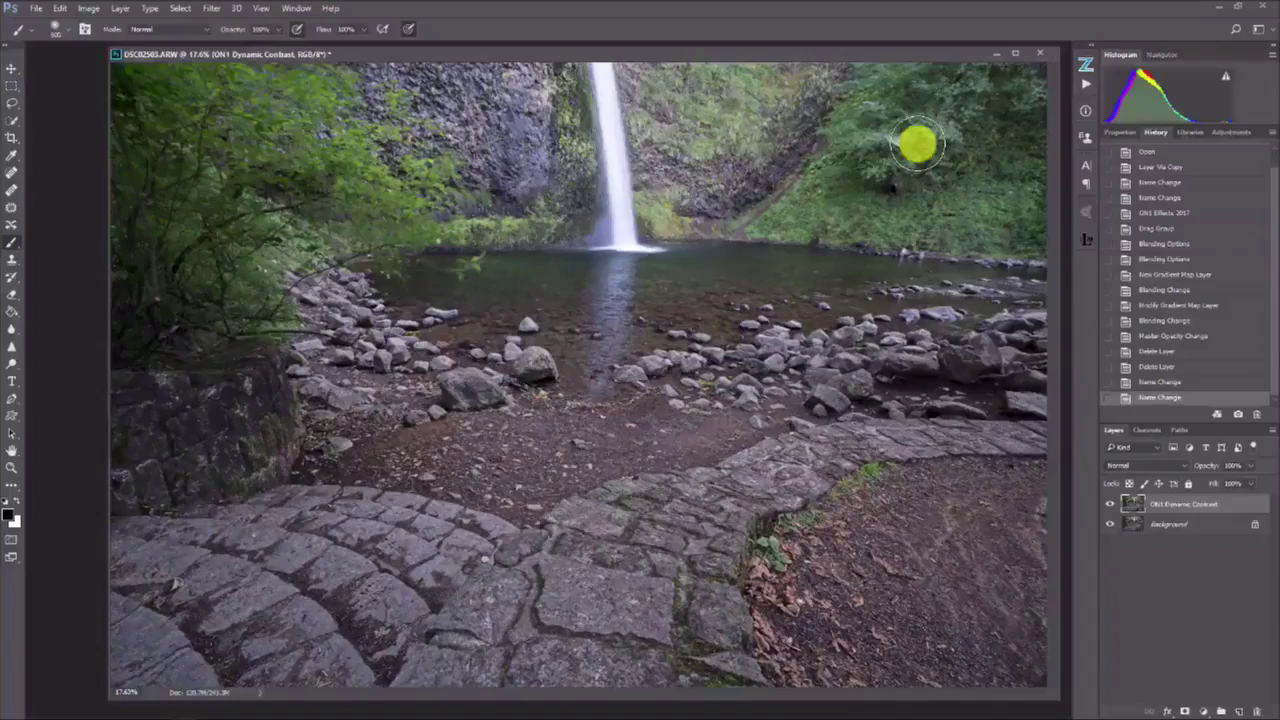
- Inspect the blown-out waterfall up close and run the Blowout Texture Waterfalls action on the photo
scroll(649, 177, "up", 5)
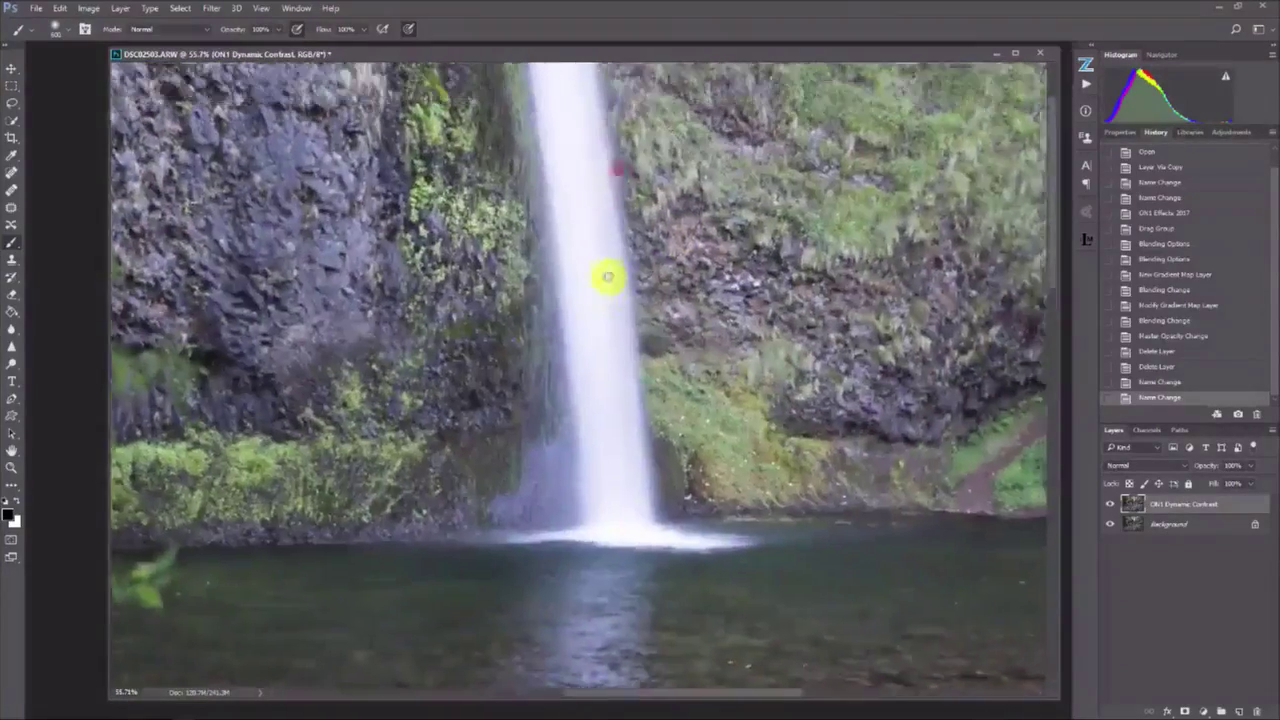
scroll(608, 277, "up", 2)
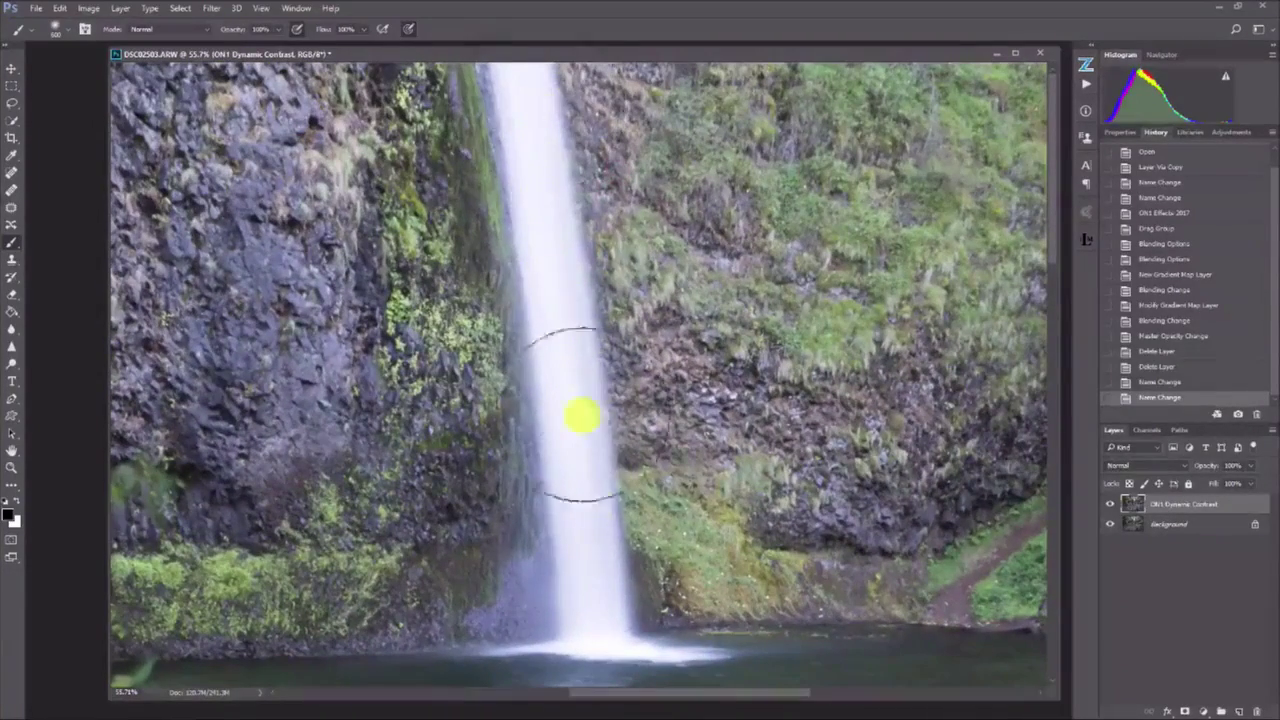
right_click(628, 333)
left_click(645, 341)
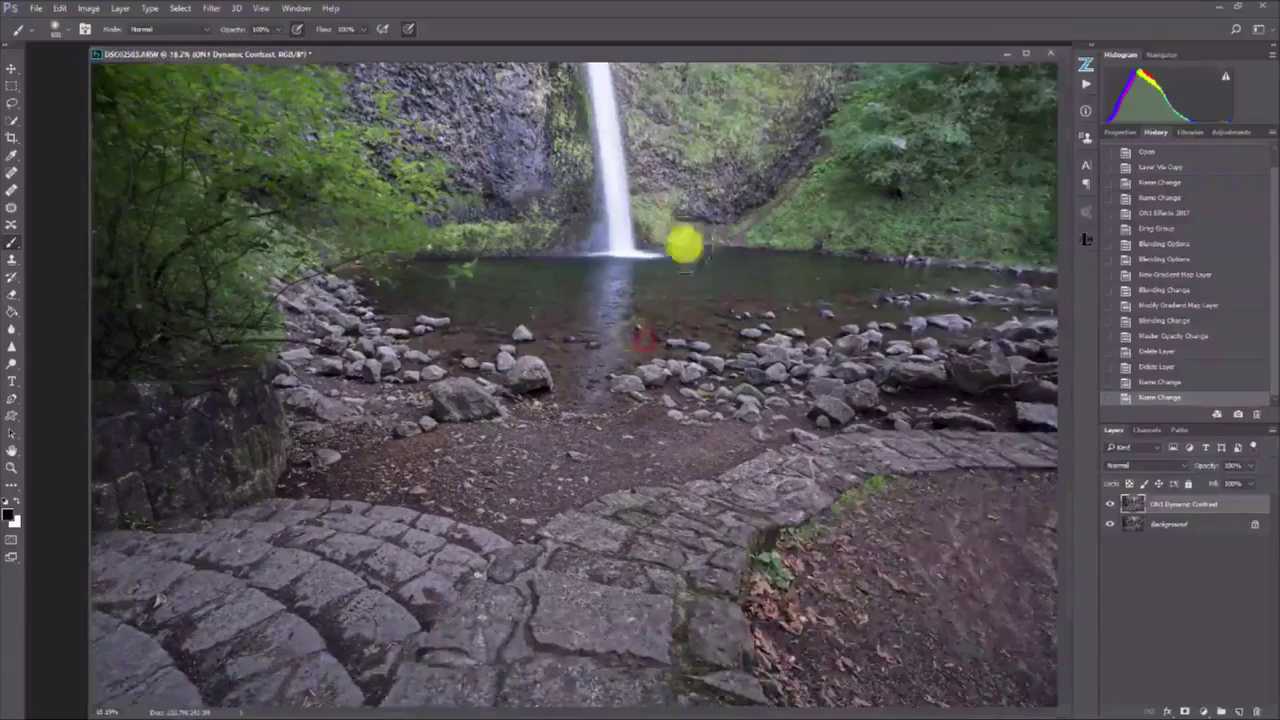
left_click(1083, 87)
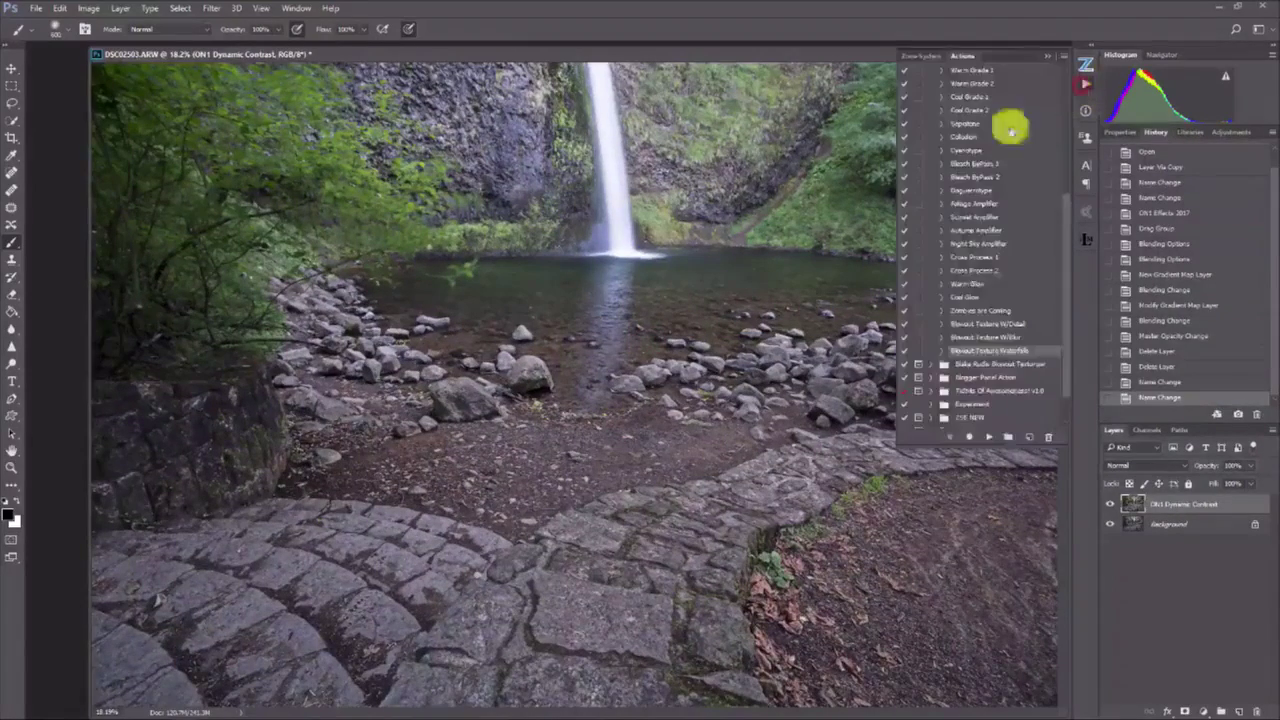
left_click(981, 437)
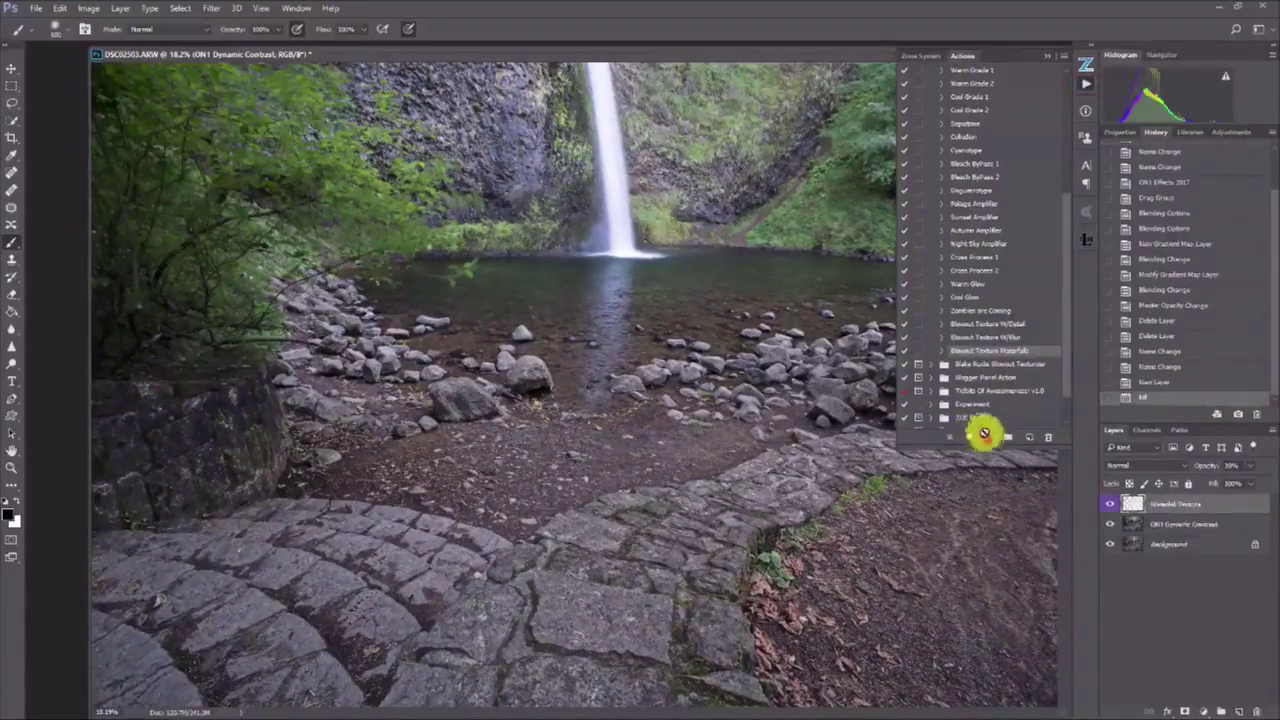
left_click(1048, 54)
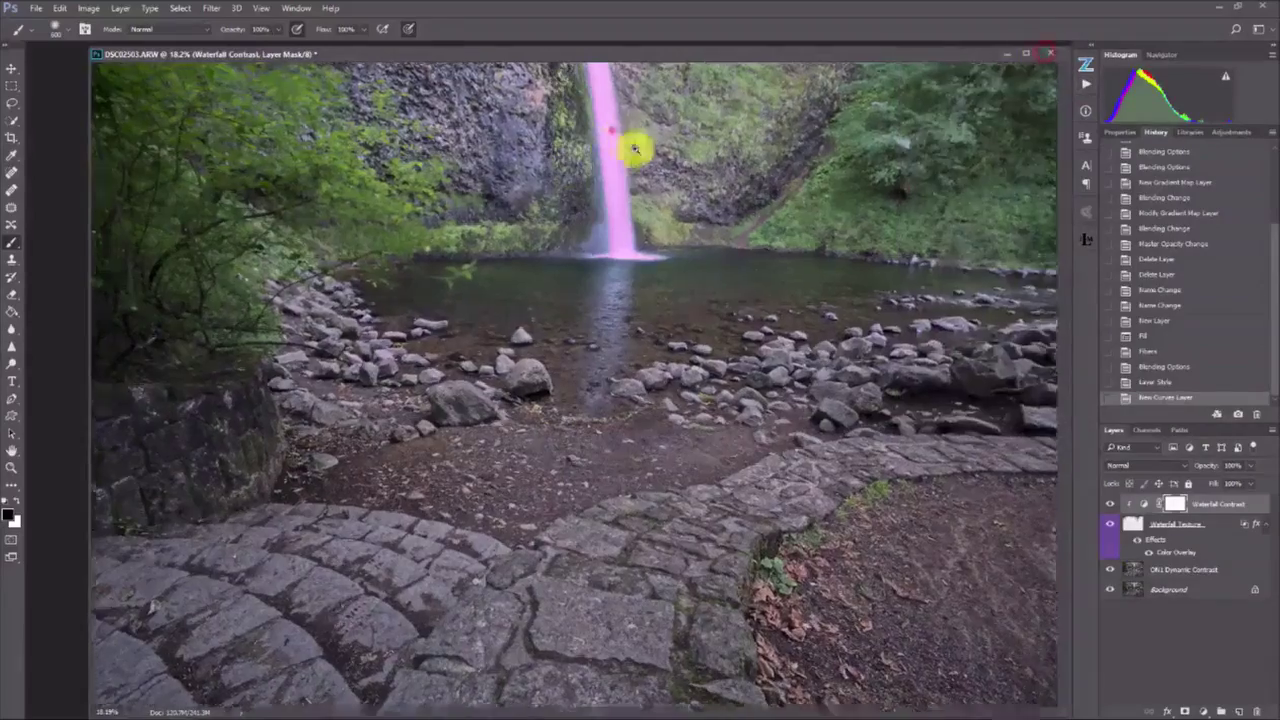
- Hide the Waterfall Texture layer's Color Overlay and rotate the texture about 8 degrees counterclockwise to follow the falling water
left_click_drag(608, 126, 680, 177)
left_click(1132, 540)
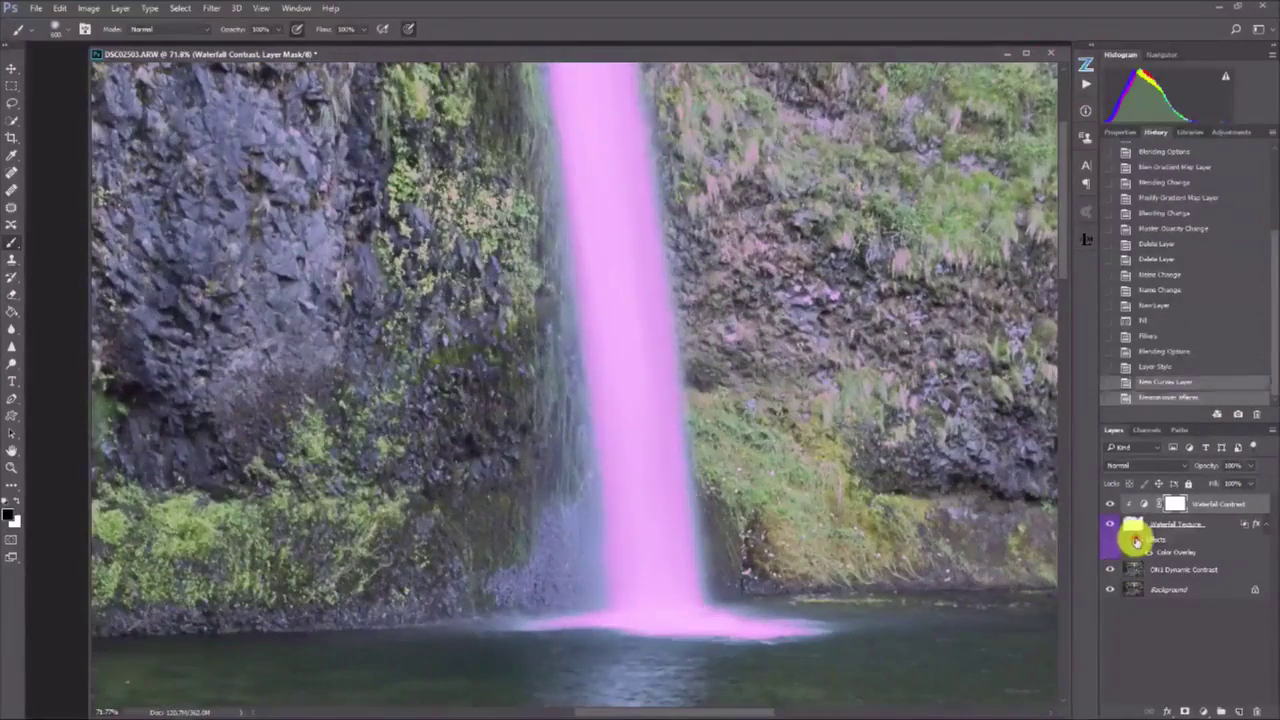
left_click(1133, 524)
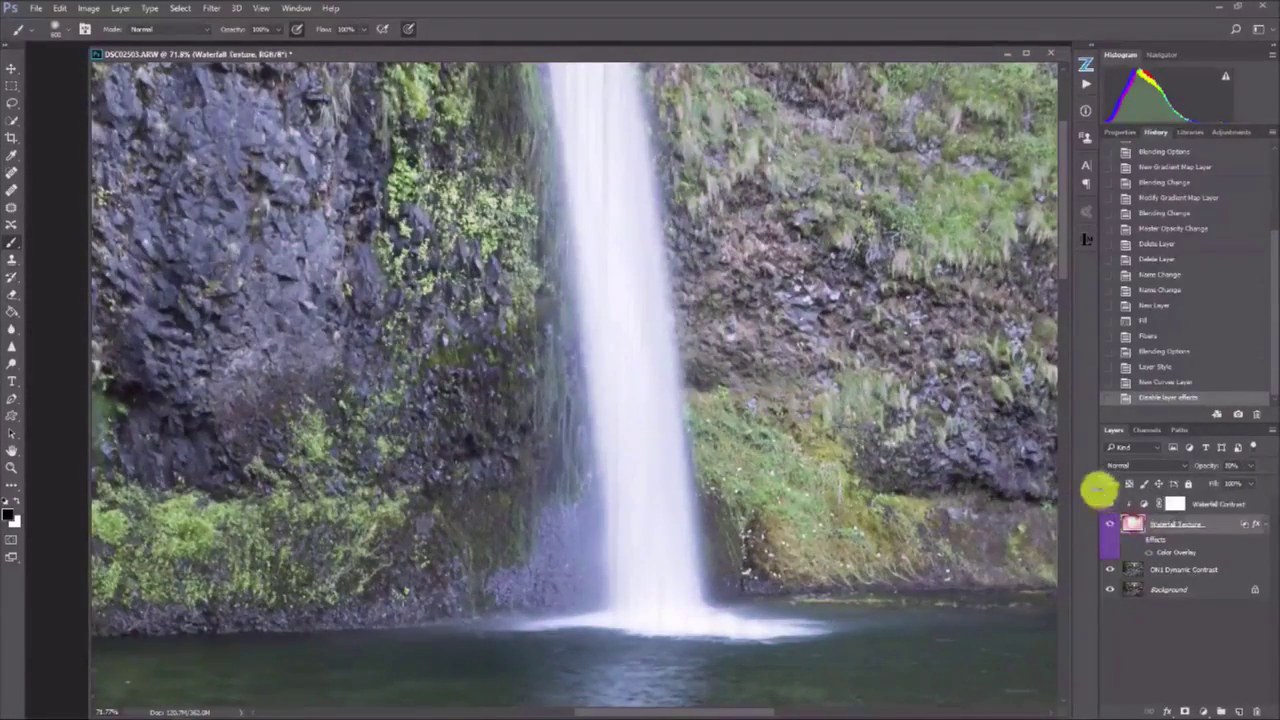
key("ctrl+t")
key("ctrl+0")
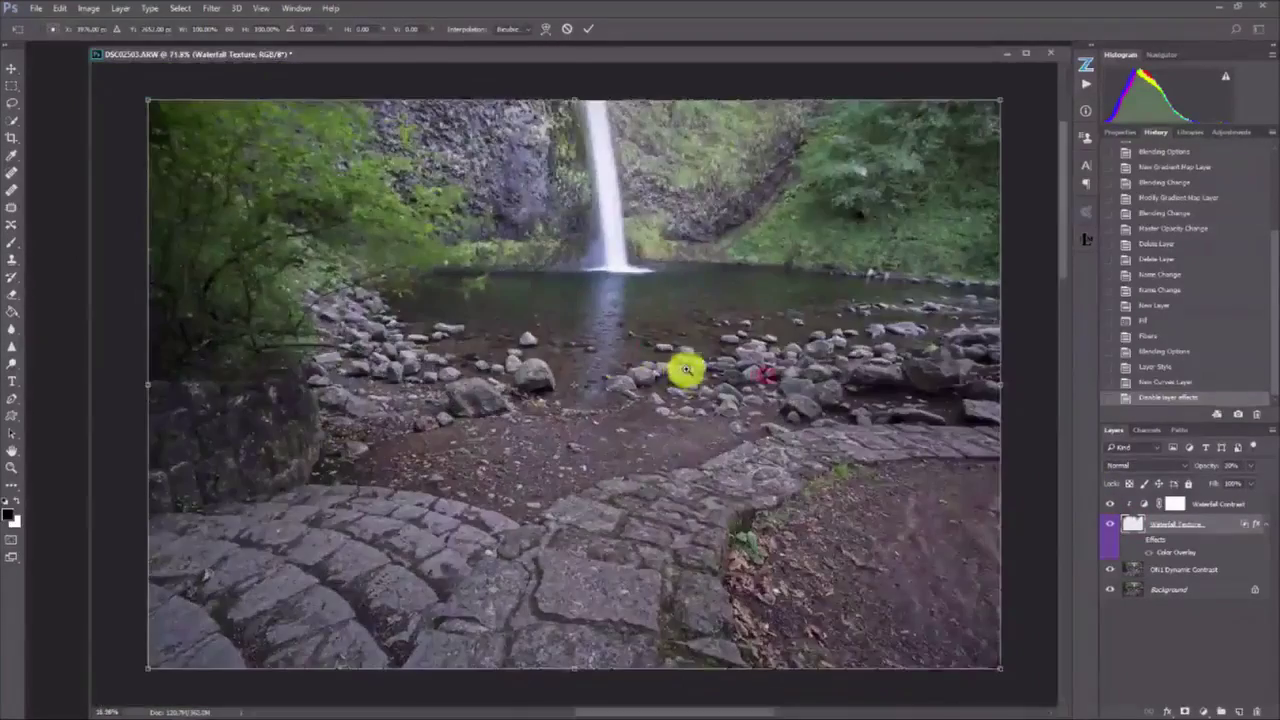
left_click_drag(606, 77, 559, 83)
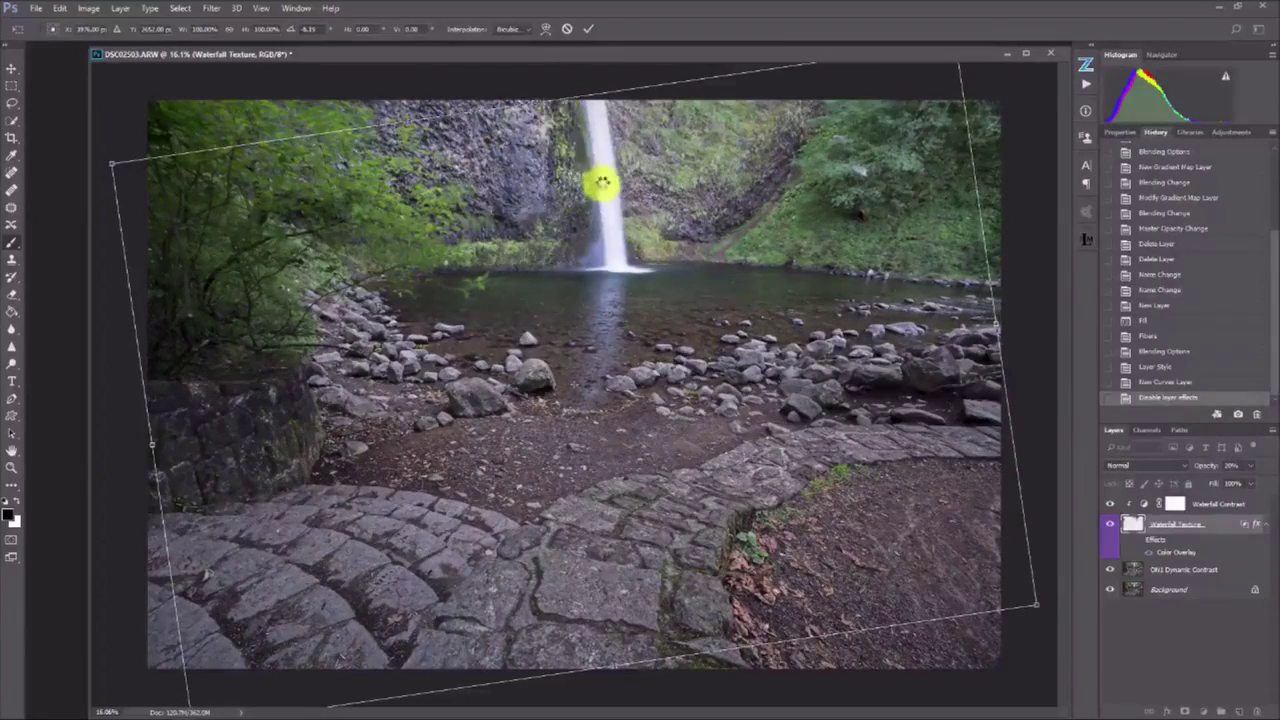
key("Return")
- Add a layer mask to the Waterfall Texture layer and brush the texture away at the base of the falls
key("b")
scroll(650, 200, "up", 2)
scroll(663, 212, "up", 3)
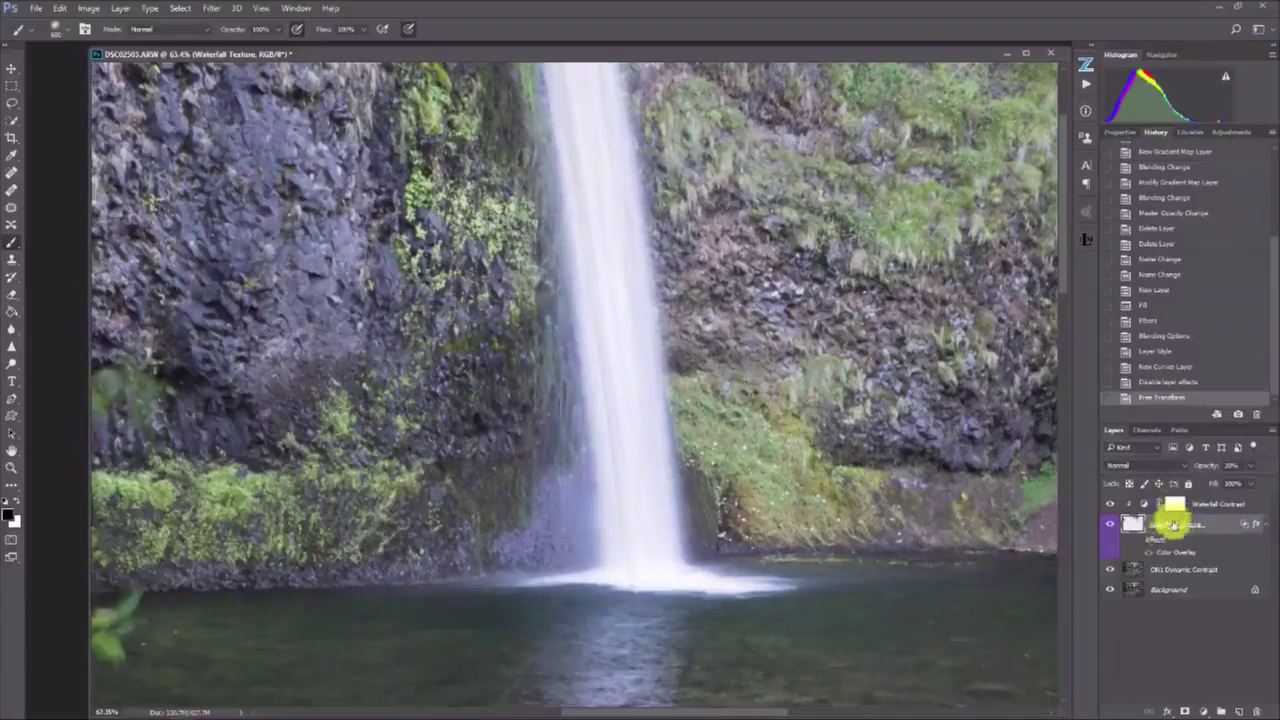
left_click(1185, 711)
mouse_move(835, 628)
left_mouse_down()
mouse_move(633, 646)
mouse_move(512, 641)
mouse_move(709, 640)
left_mouse_up()
- Check the texture against the whole photo and lower the Waterfall Texture layer's opacity to 13%
right_click(446, 391)
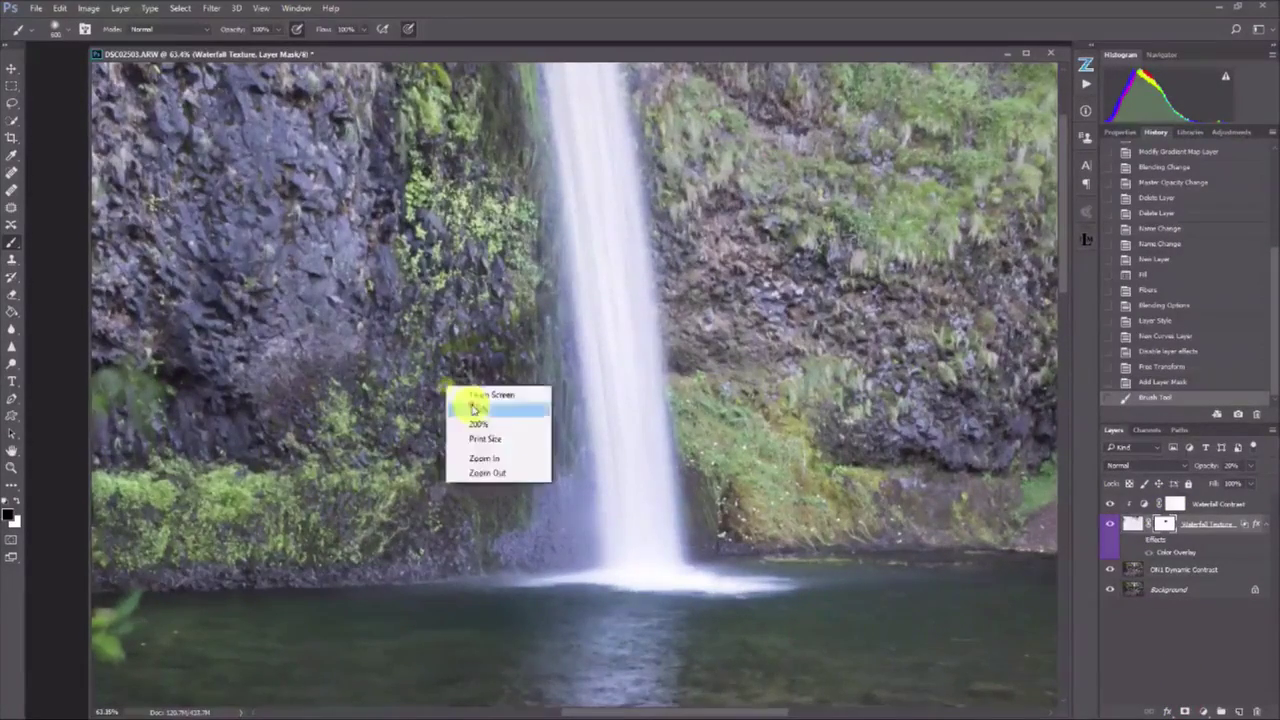
left_click(463, 413)
right_click(512, 388)
left_click(520, 395)
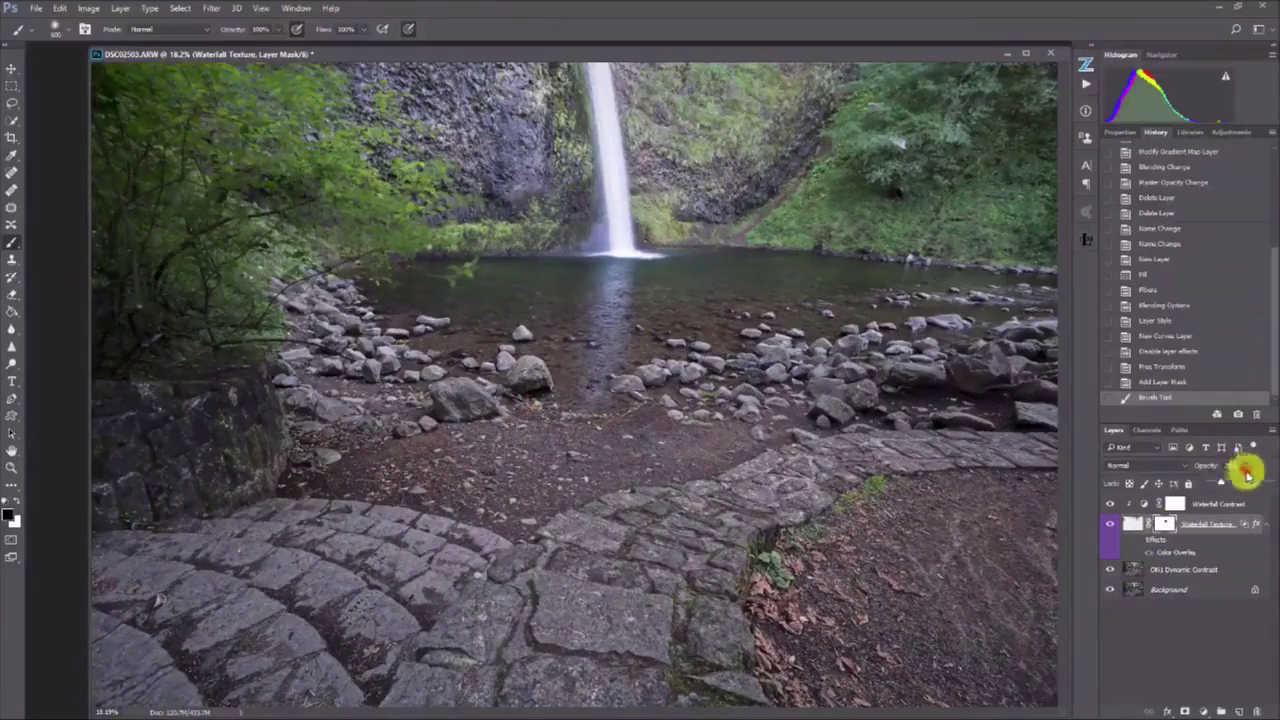
left_click_drag(1245, 475, 1218, 484)
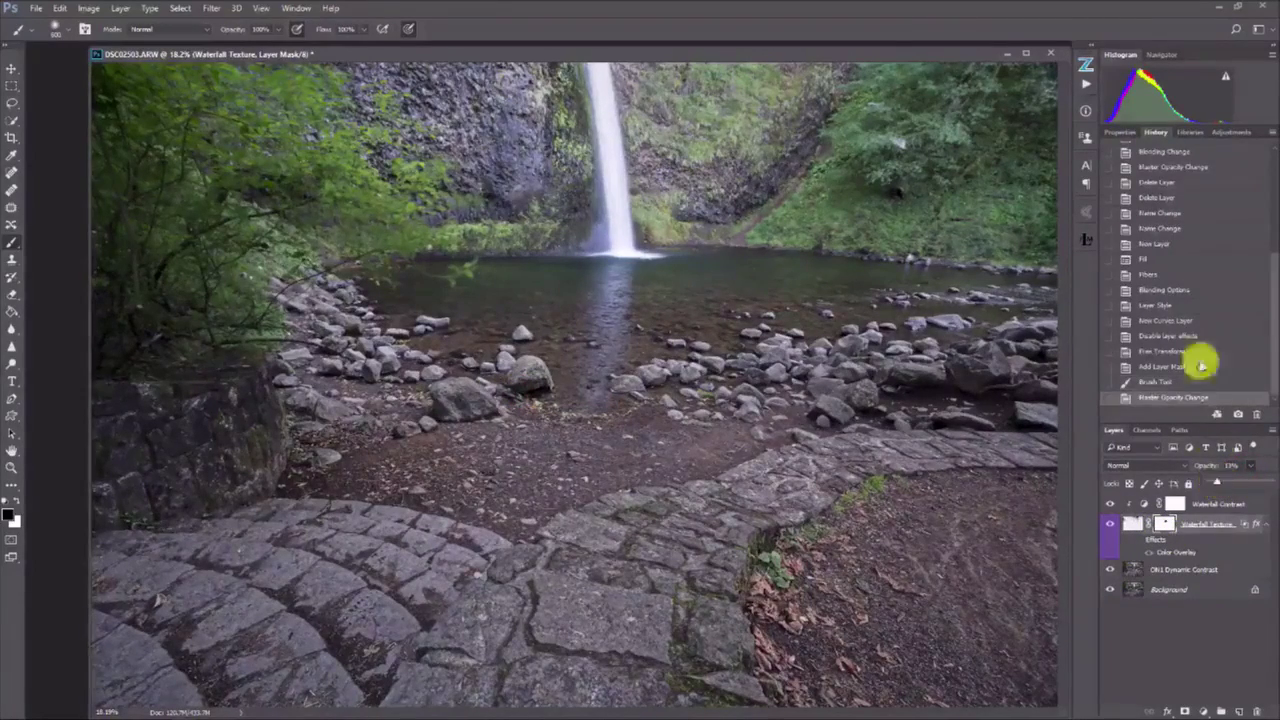
- Create a new document from the current history state and apply the Radiance 2.0 effect from Zone System Express
left_click(1146, 505)
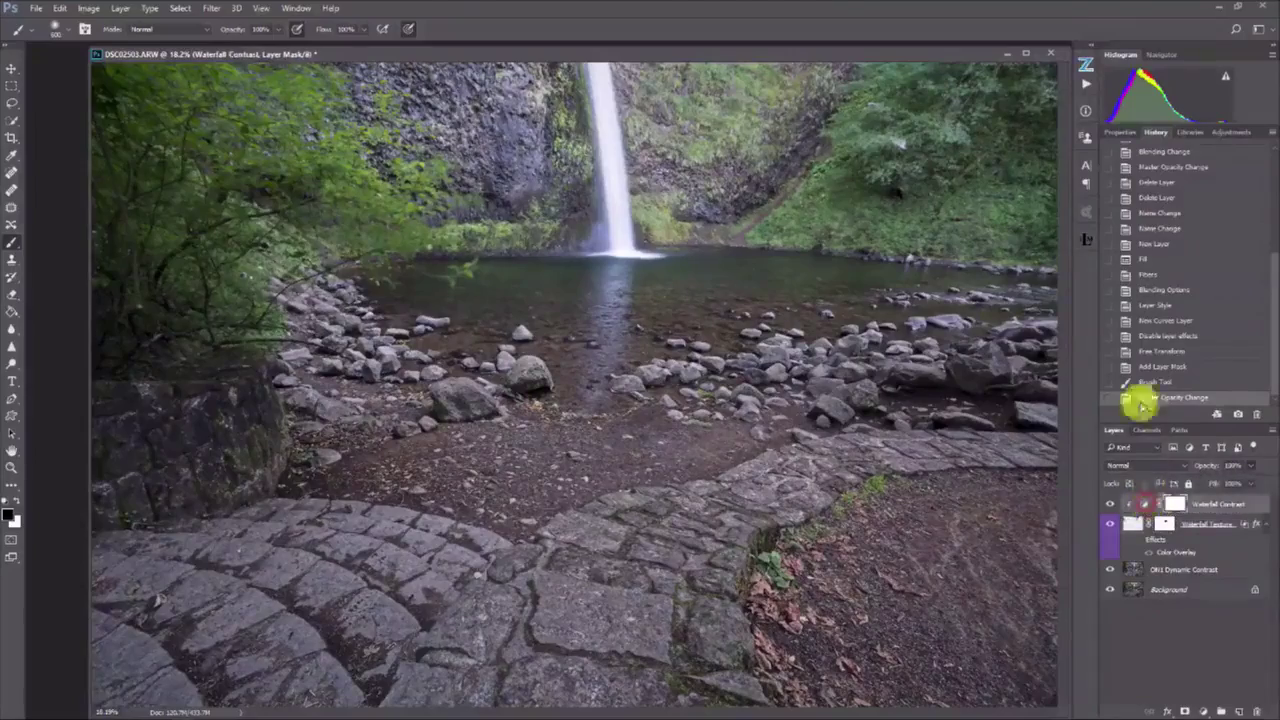
left_click(1085, 66)
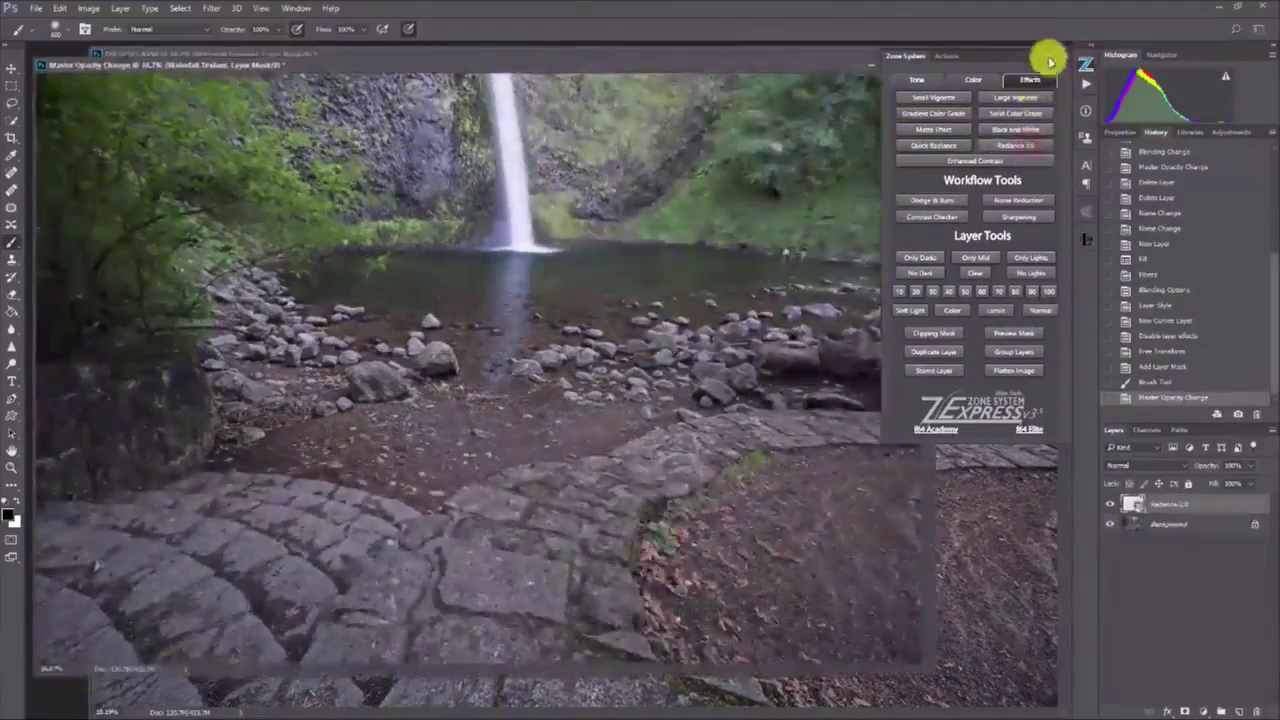
- Complete the Radiance 2.0 effect with its default Gaussian Blur and Shadows/Highlights settings
left_click(714, 343)
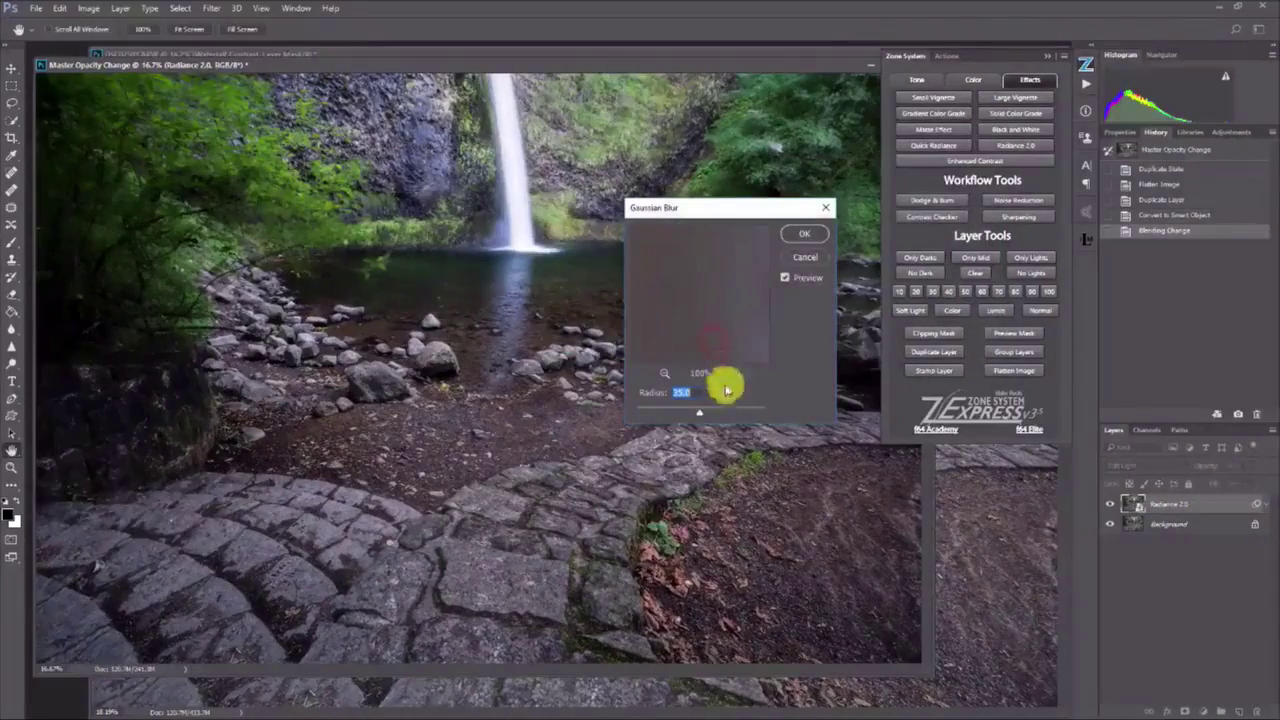
left_click(798, 238)
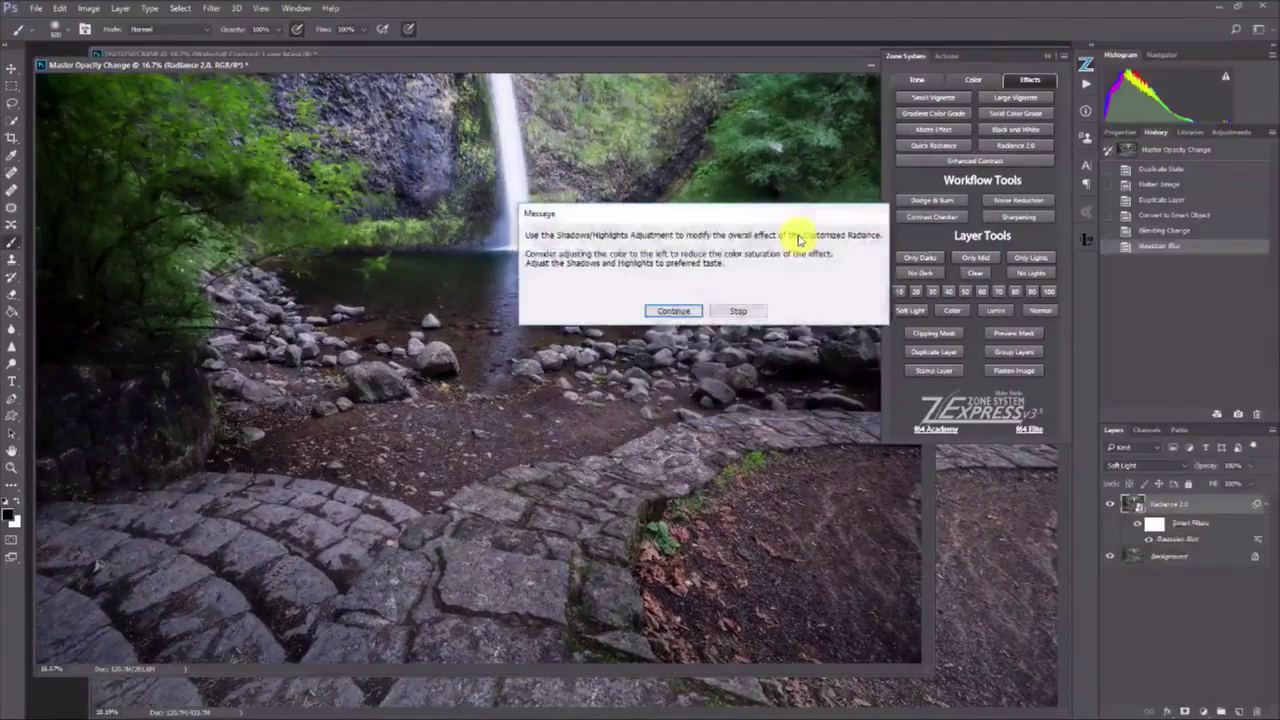
left_click(660, 318)
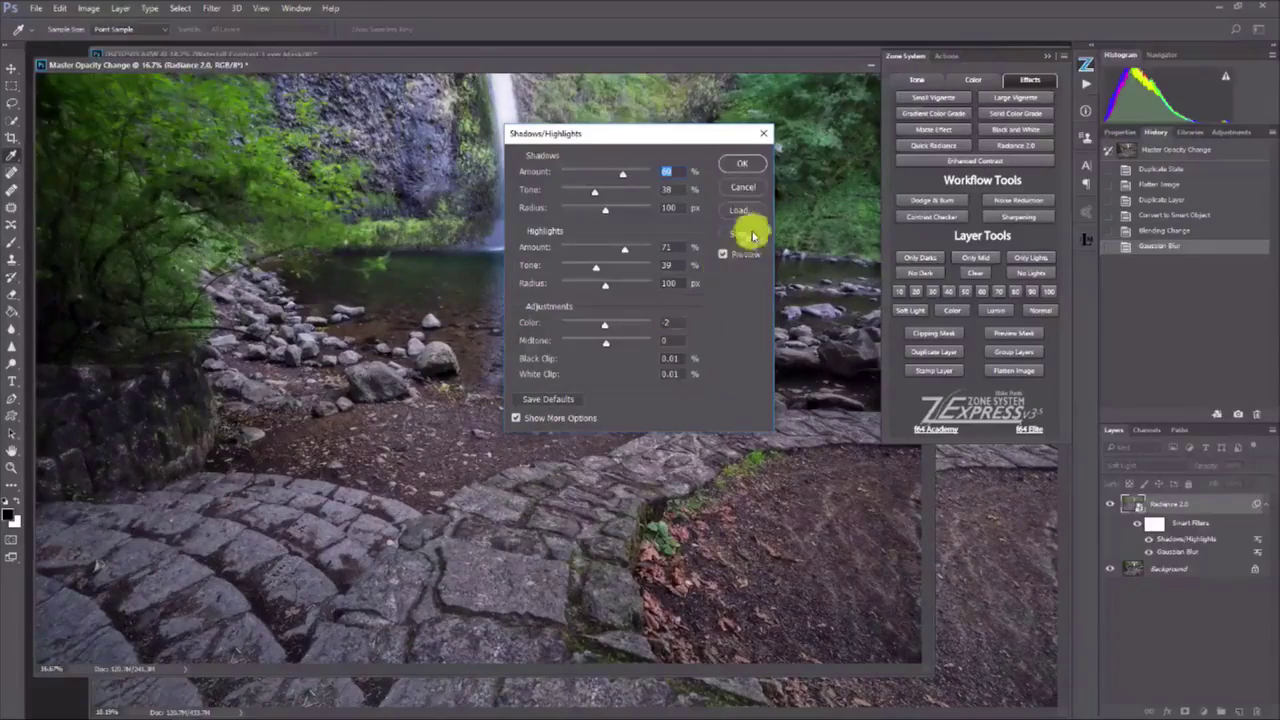
left_click(742, 164)
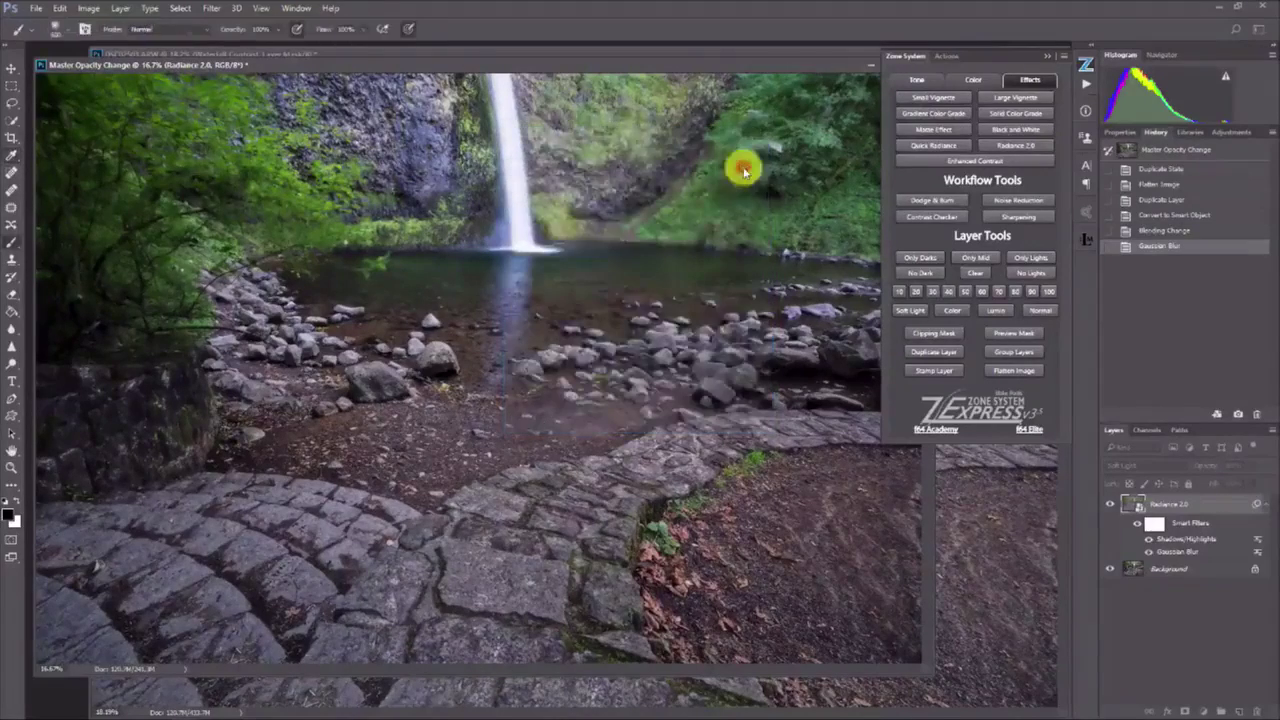
left_click(1048, 55)
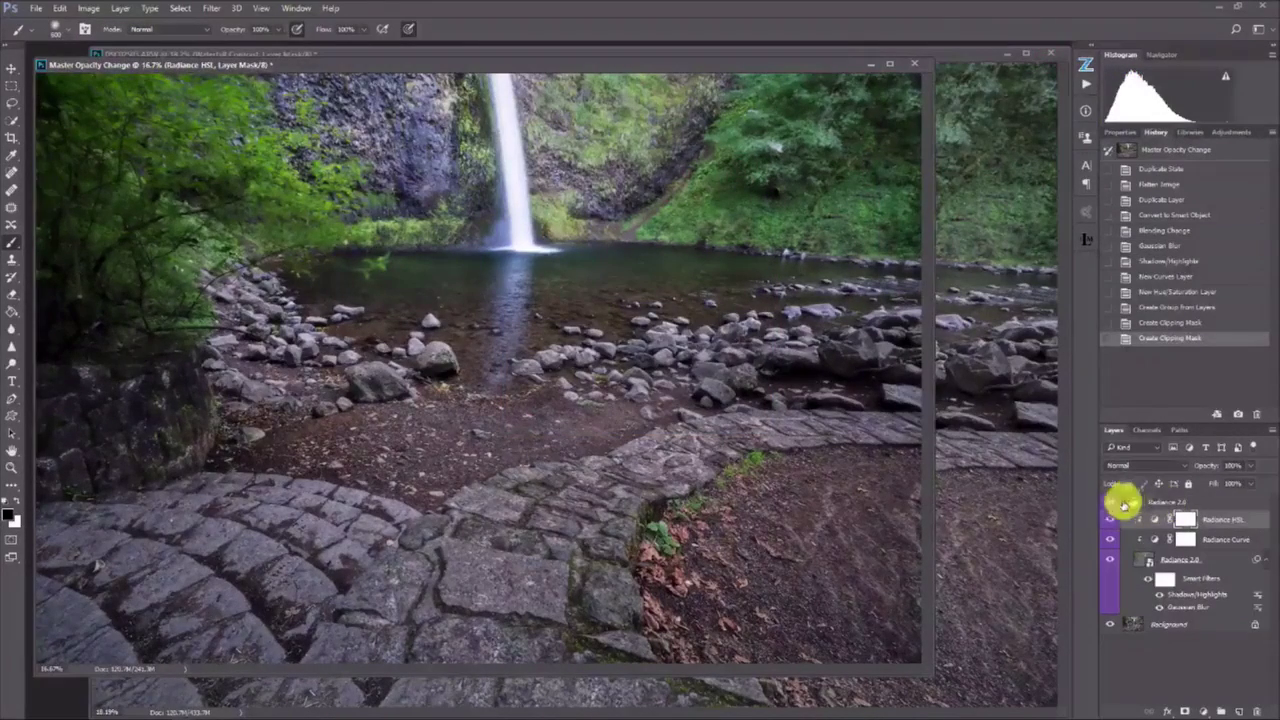
- Copy the Radiance 2.0 group into the DSC02503 document above the Waterfall Contrast layer and collapse it
left_click(1156, 501)
left_click(980, 394)
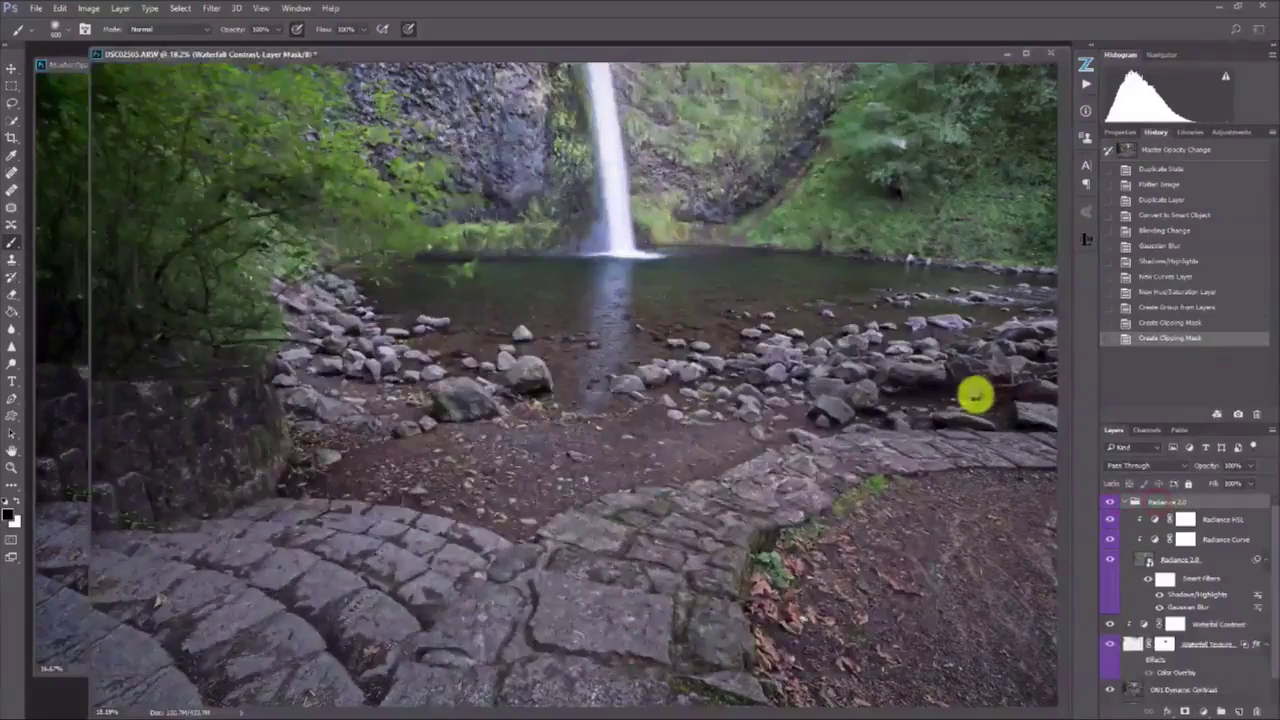
left_click(1124, 501)
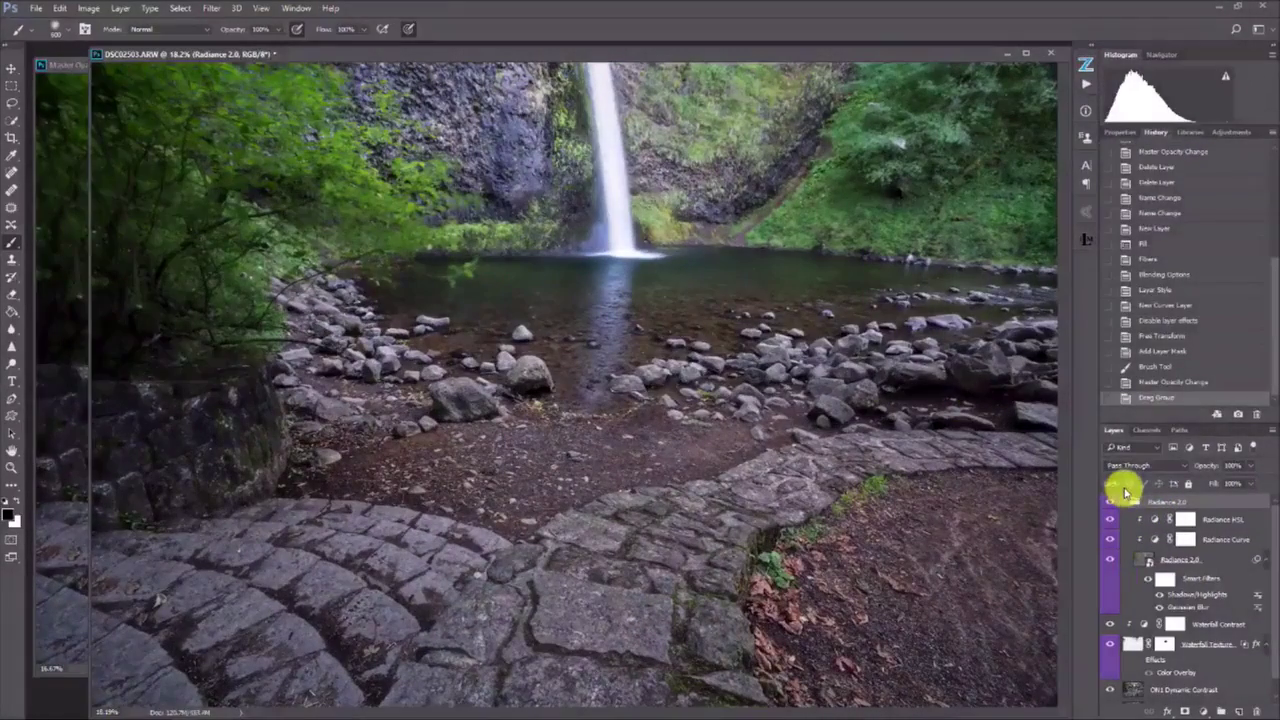
left_click(1124, 501)
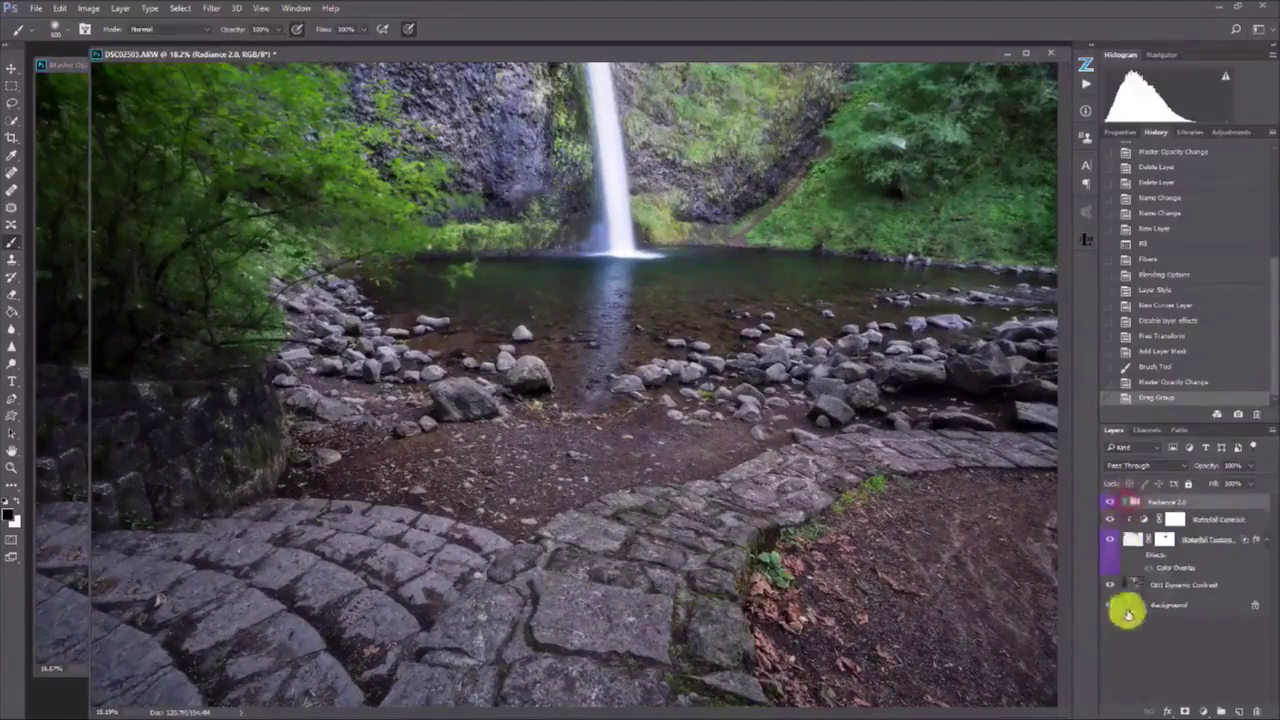
- Compare the photo's stages by isolating the lower layers and showing the others again up to the Radiance 2.0 group
left_click(1108, 586, "alt")
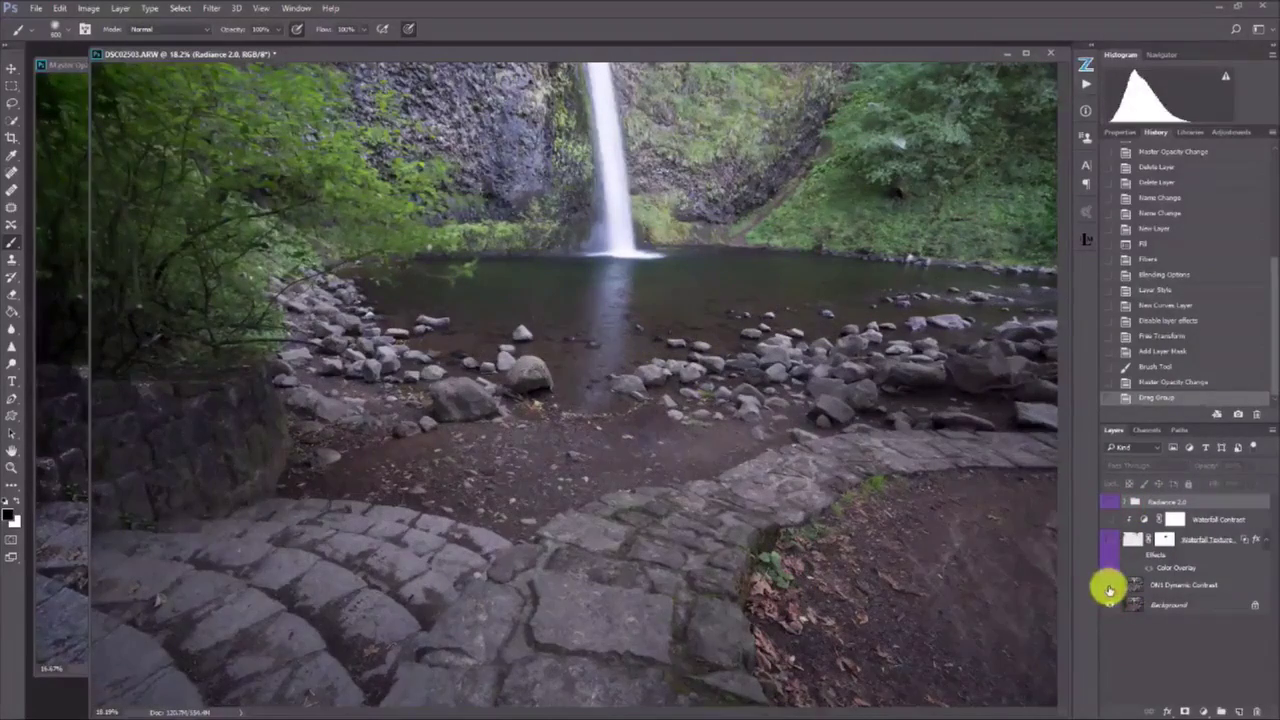
left_click(1108, 589, "alt")
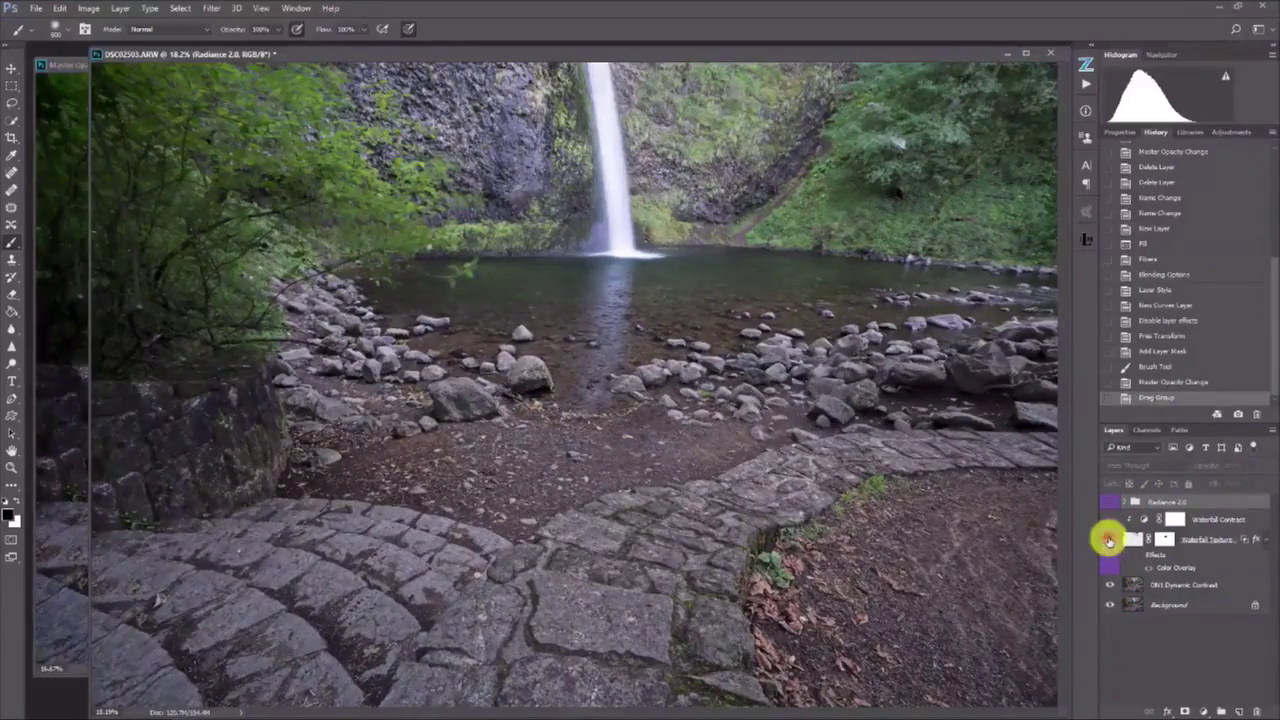
left_click(1110, 501)
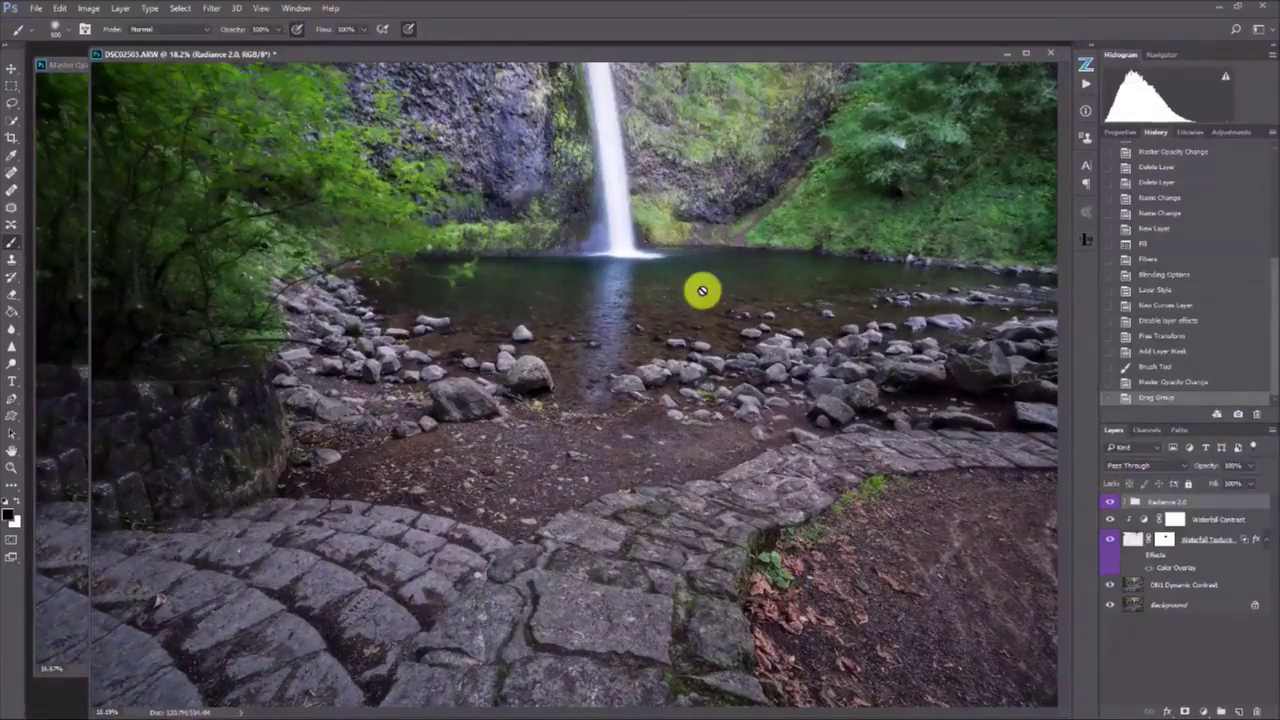
- Apply the Zone System Express Gradient Color Grade effect with its default settings and compare the photo with and without it
left_click(1086, 64)
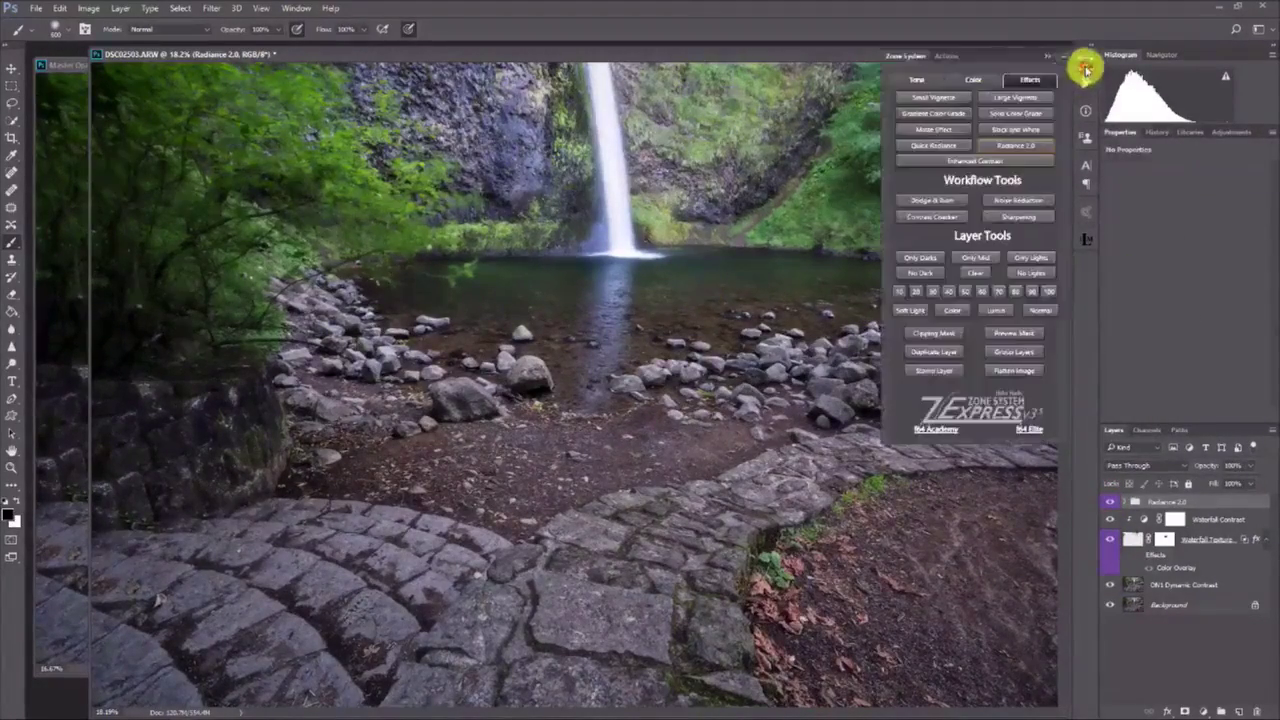
left_click(952, 116)
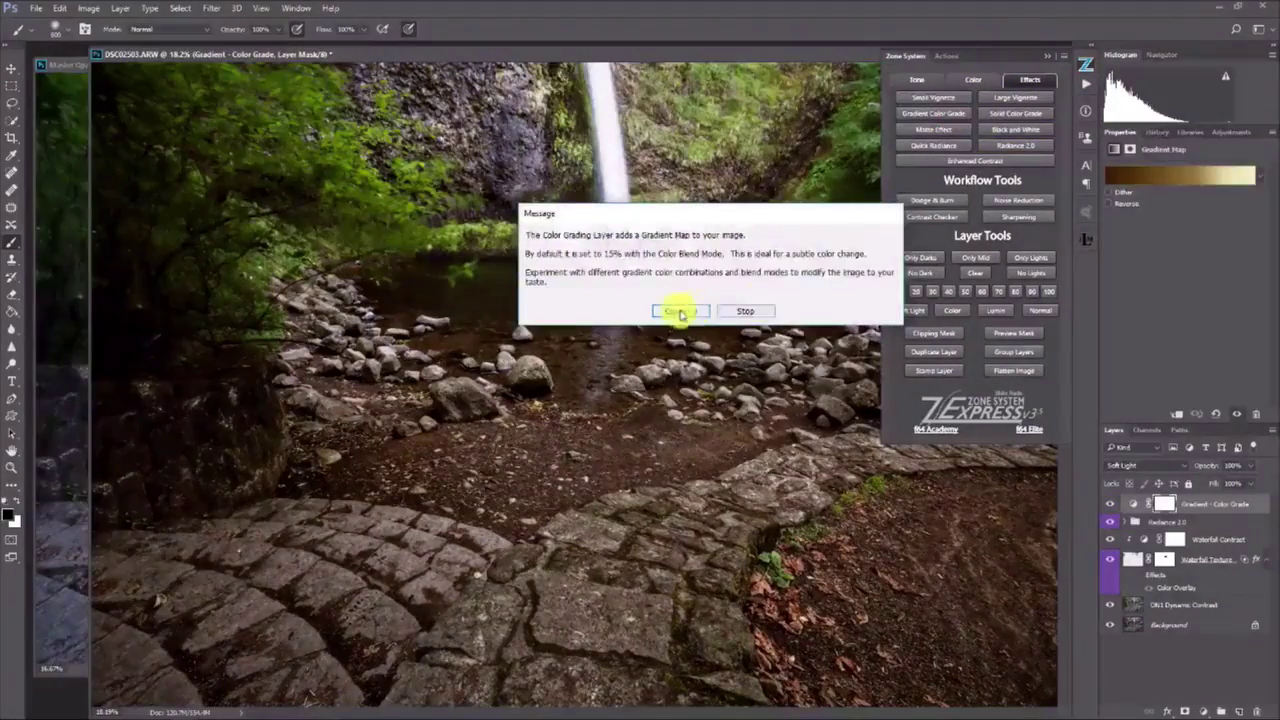
left_click(678, 310)
left_click(1046, 56)
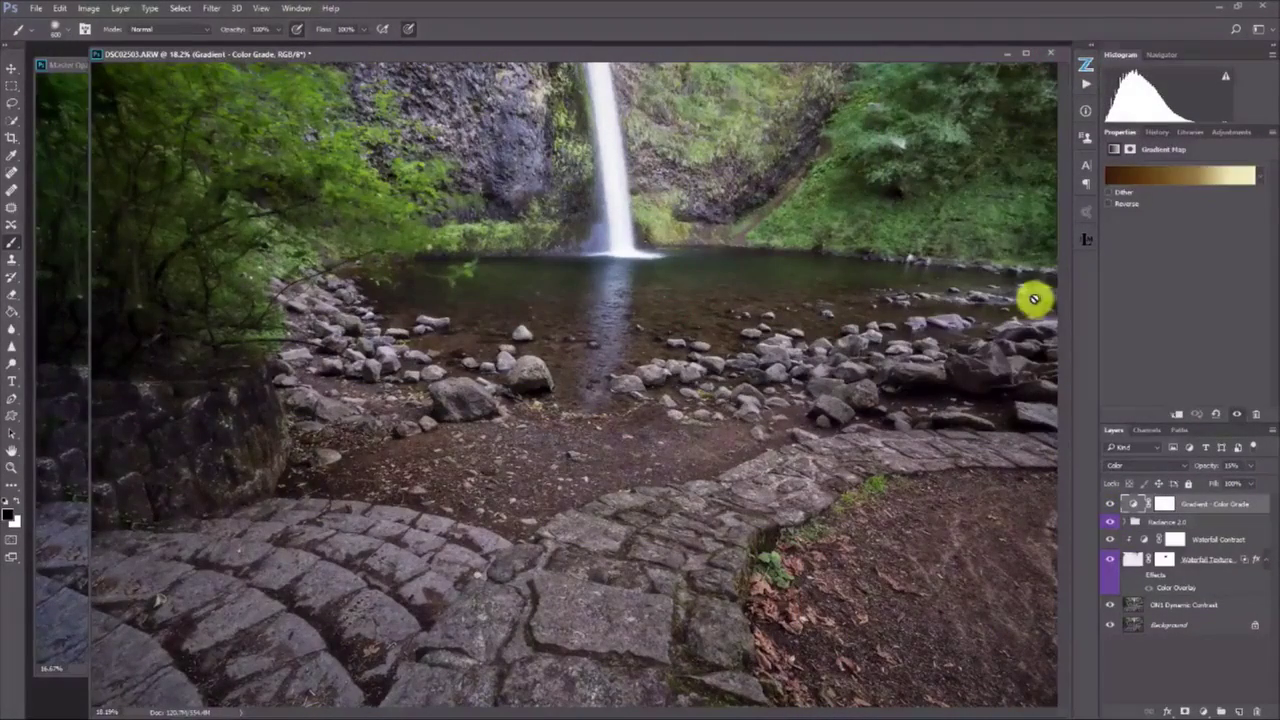
left_click(1110, 504)
left_click(1110, 504)
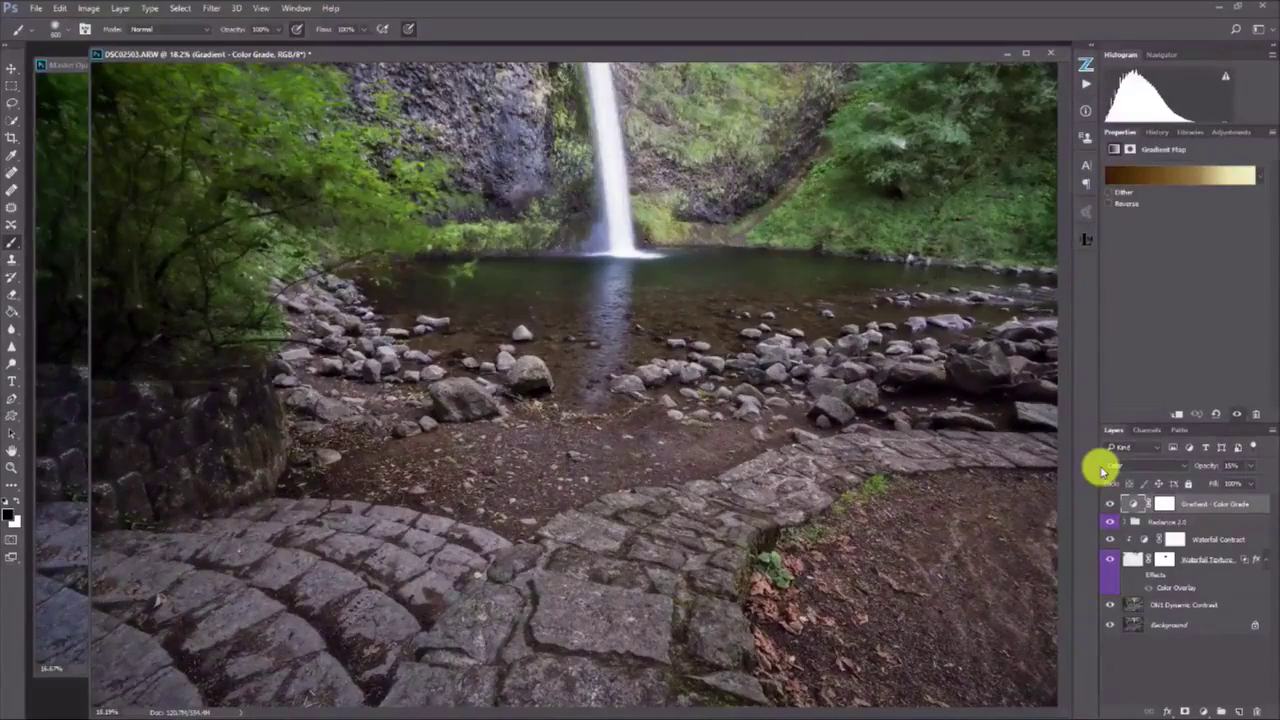
- Stamp all visible layers into a new layer above Gradient - Color Grade and open it in ON1 Effects 2017
left_click(1198, 637)
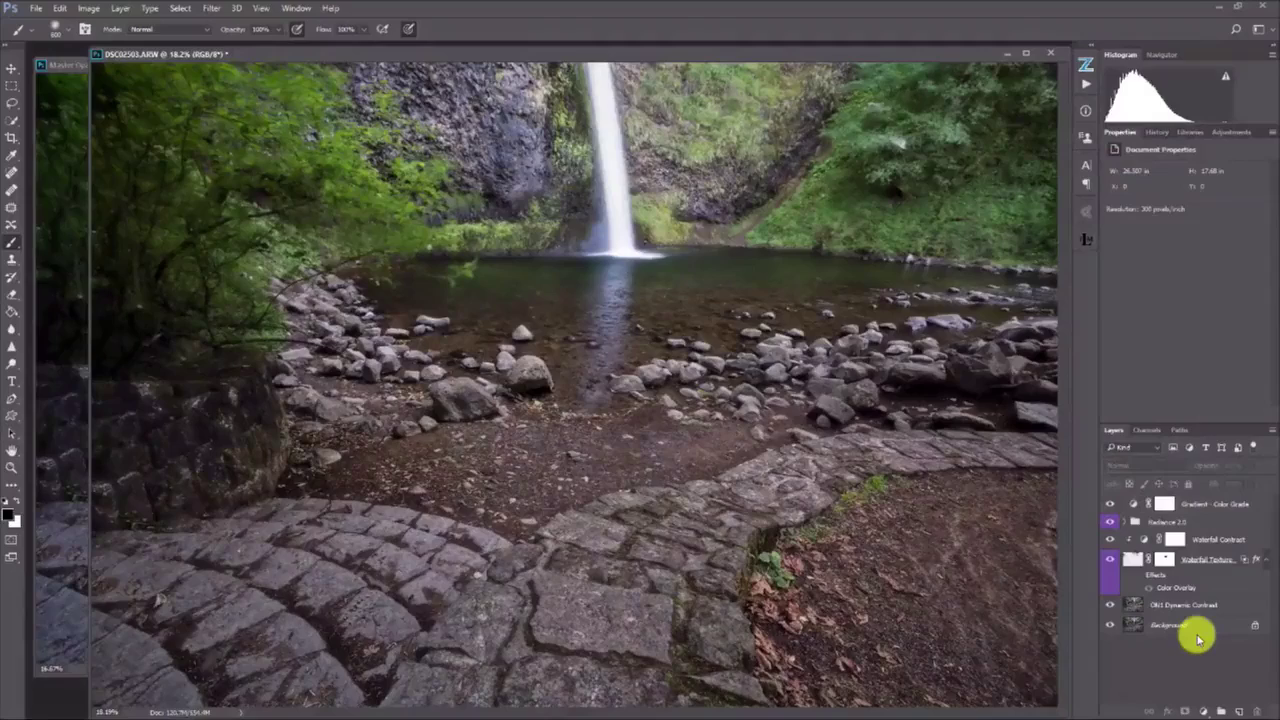
left_click(1128, 505)
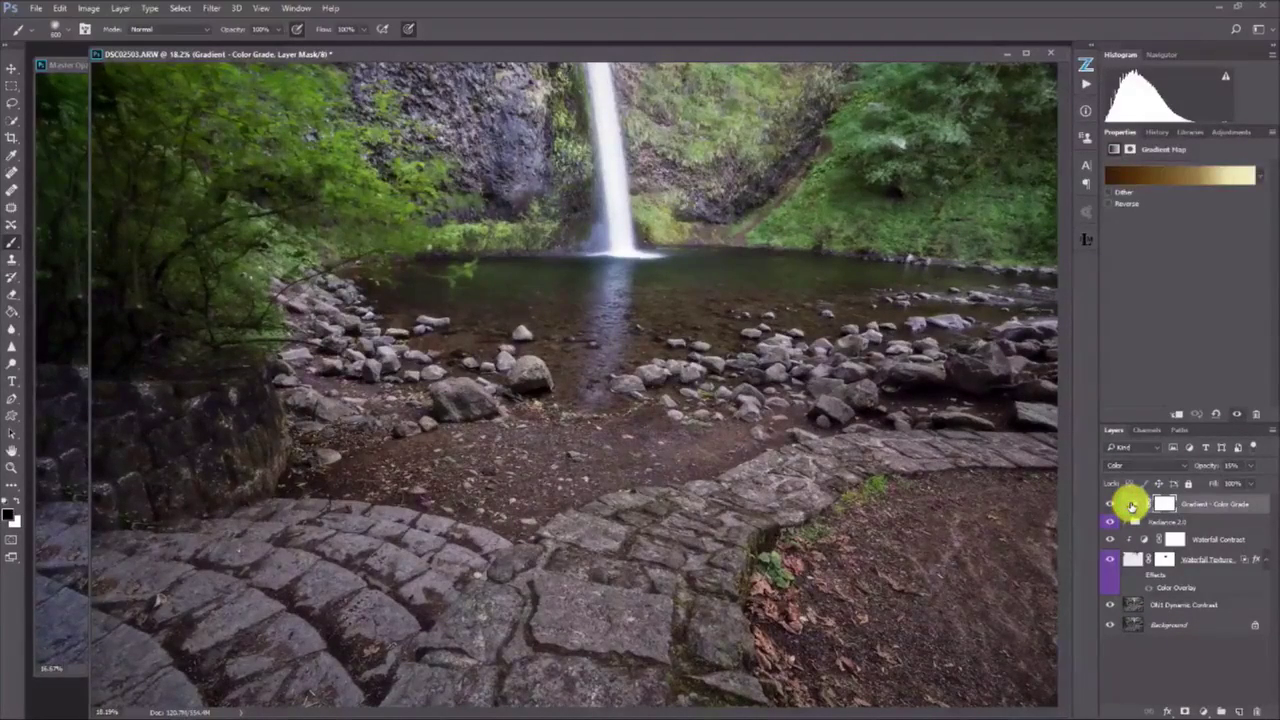
key("ctrl+shift+alt+e")
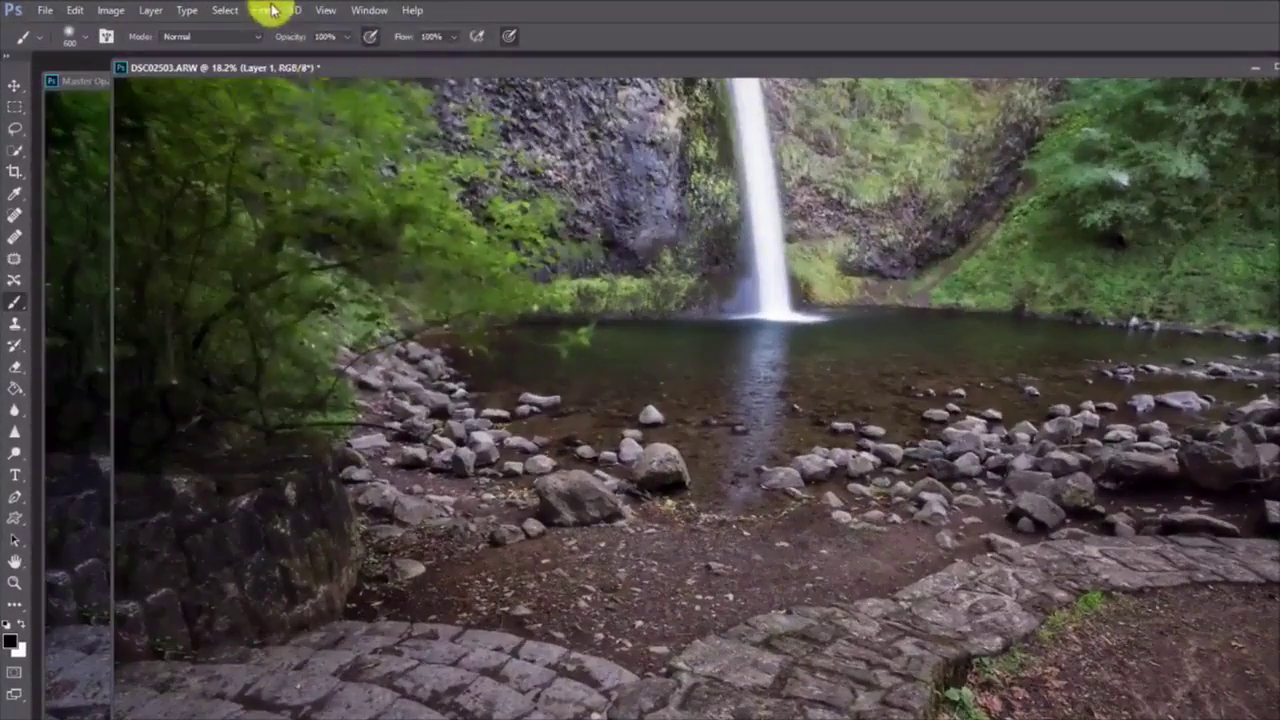
left_click(211, 8)
mouse_move(276, 361)
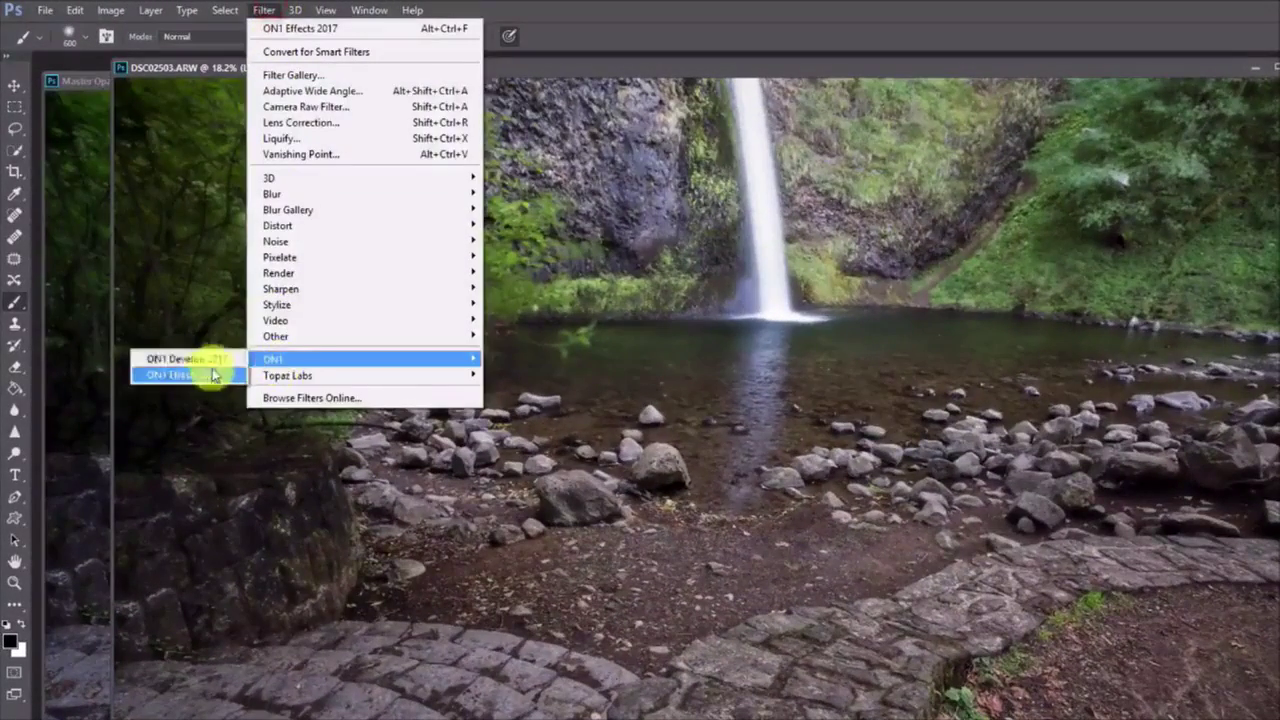
left_click(205, 376)
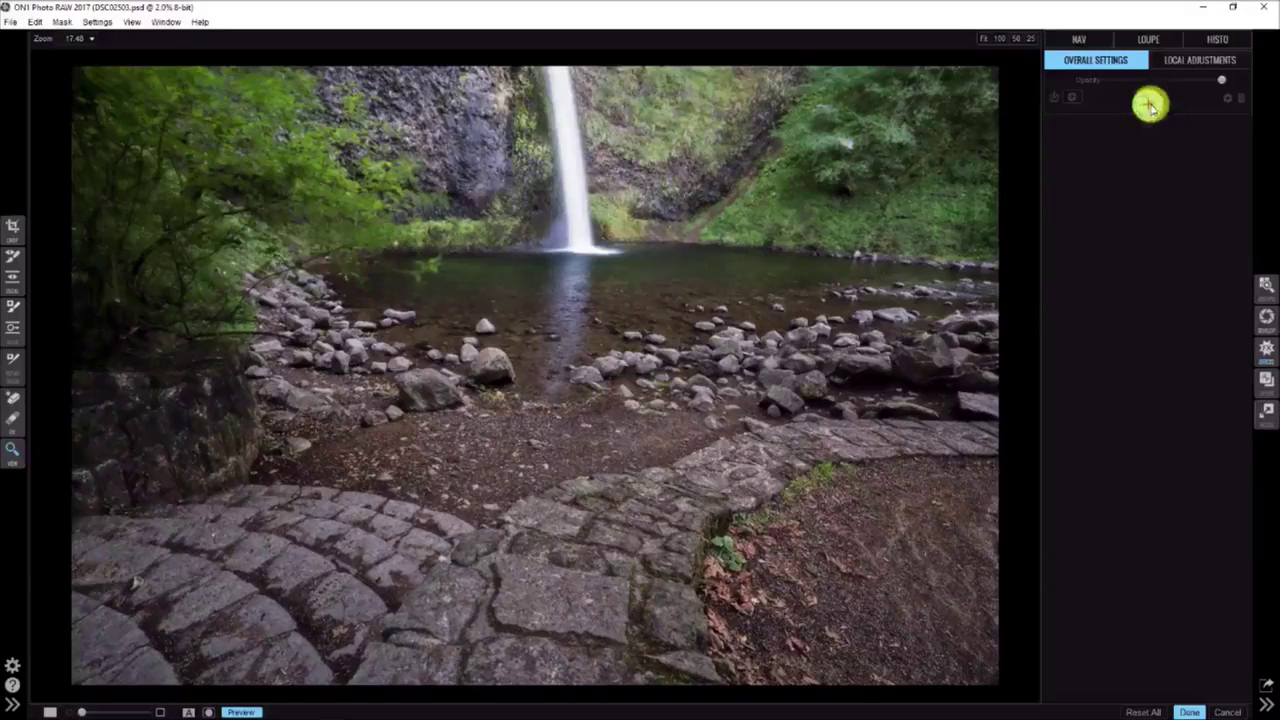
- Add a Sunshine filter with Amount 53, Warmth 30 and Saturation -3, and compare the photo with and without it
left_click(1150, 104)
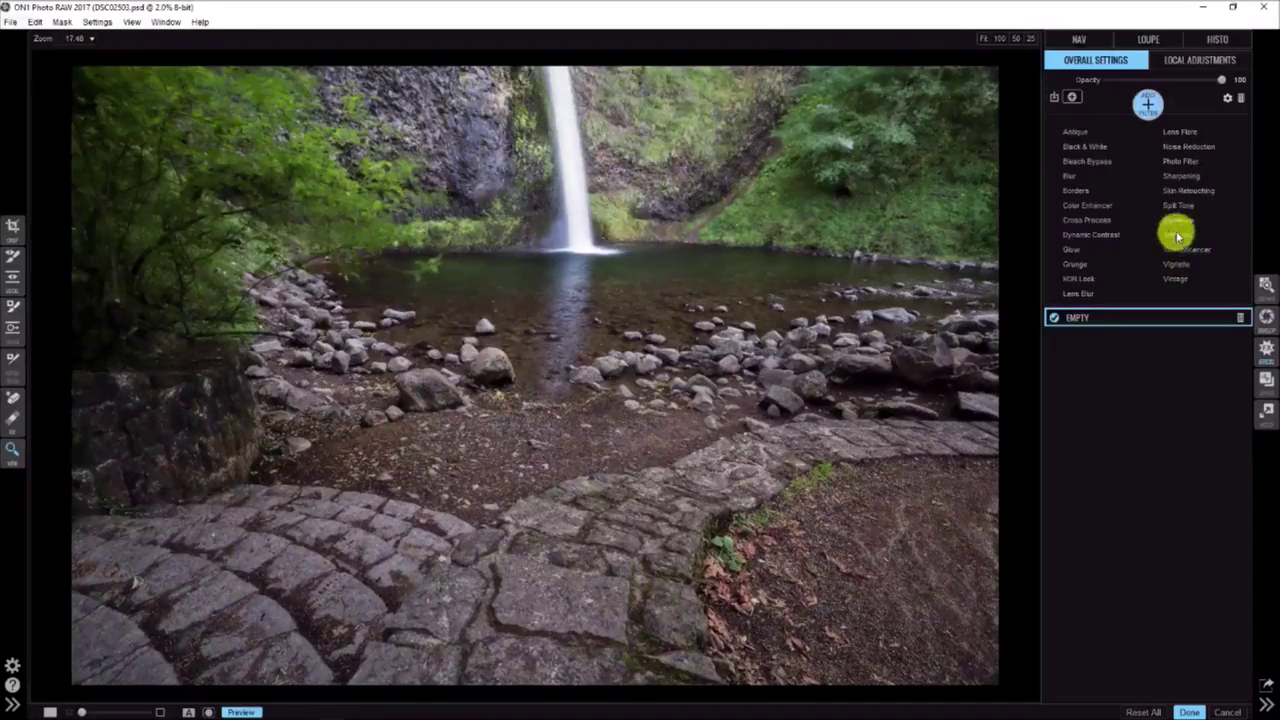
left_click(1160, 220)
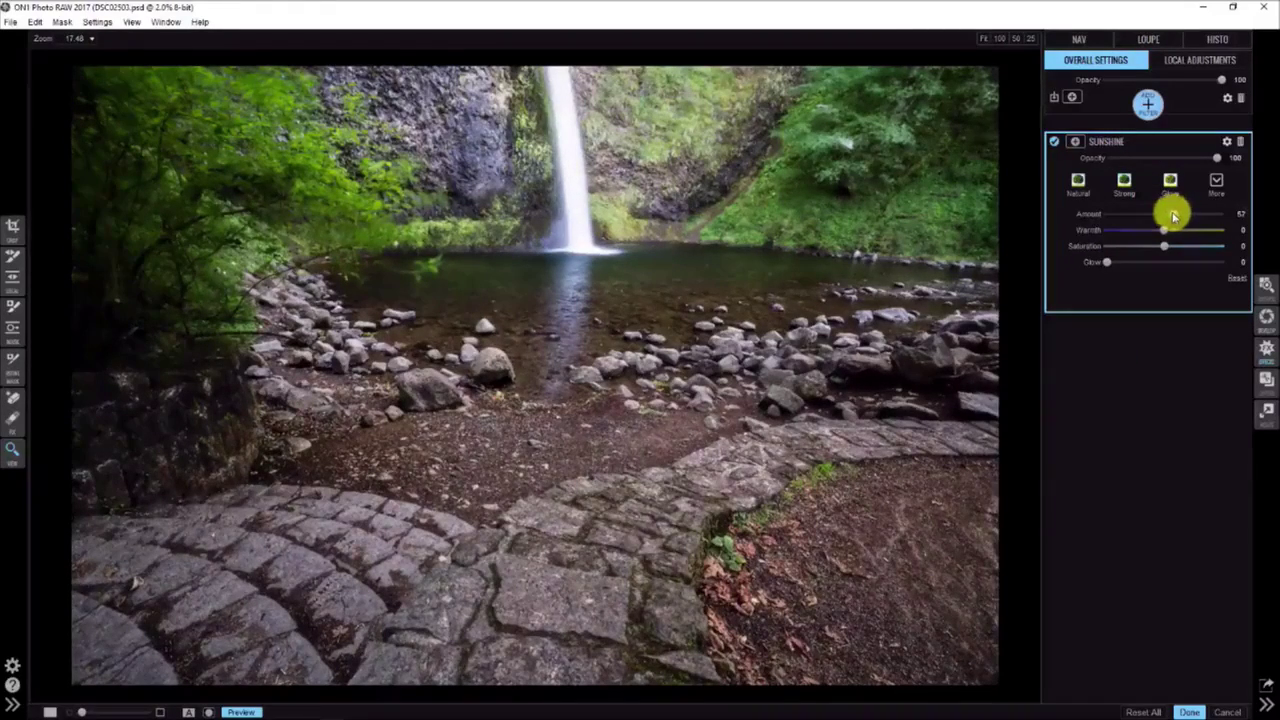
left_click_drag(1191, 232, 1209, 233)
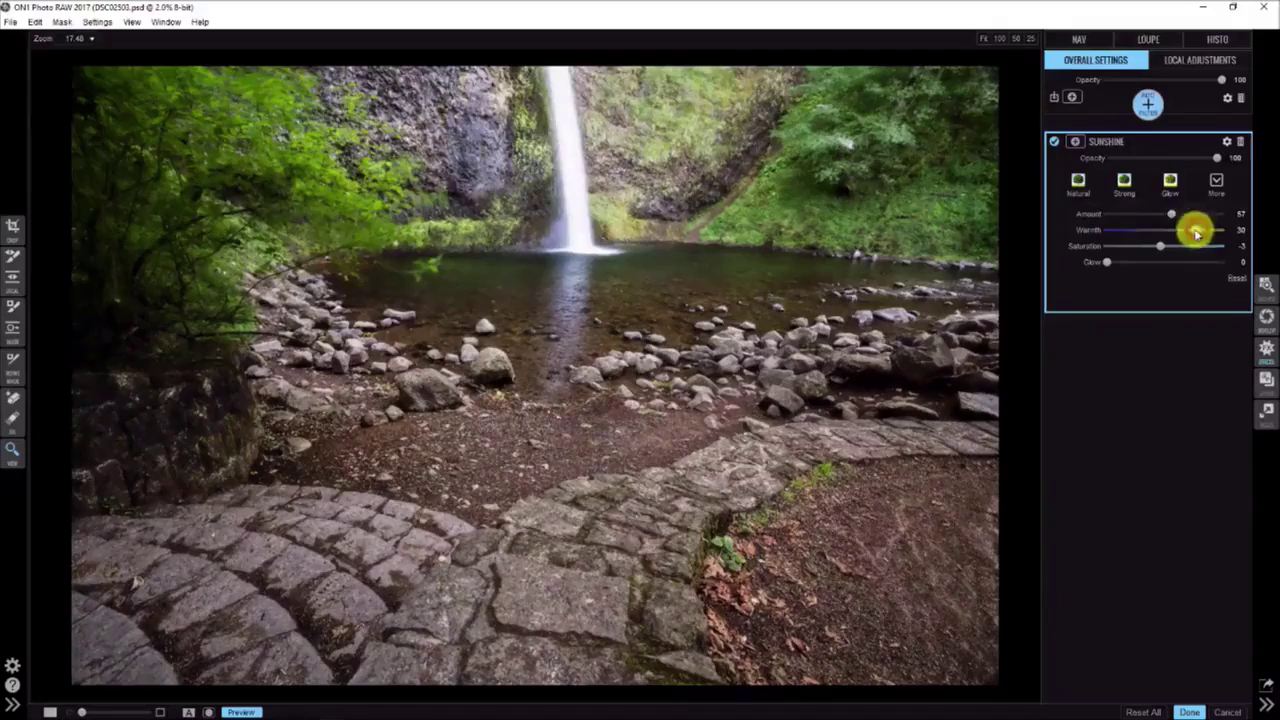
left_click(1056, 142)
left_click(1056, 142)
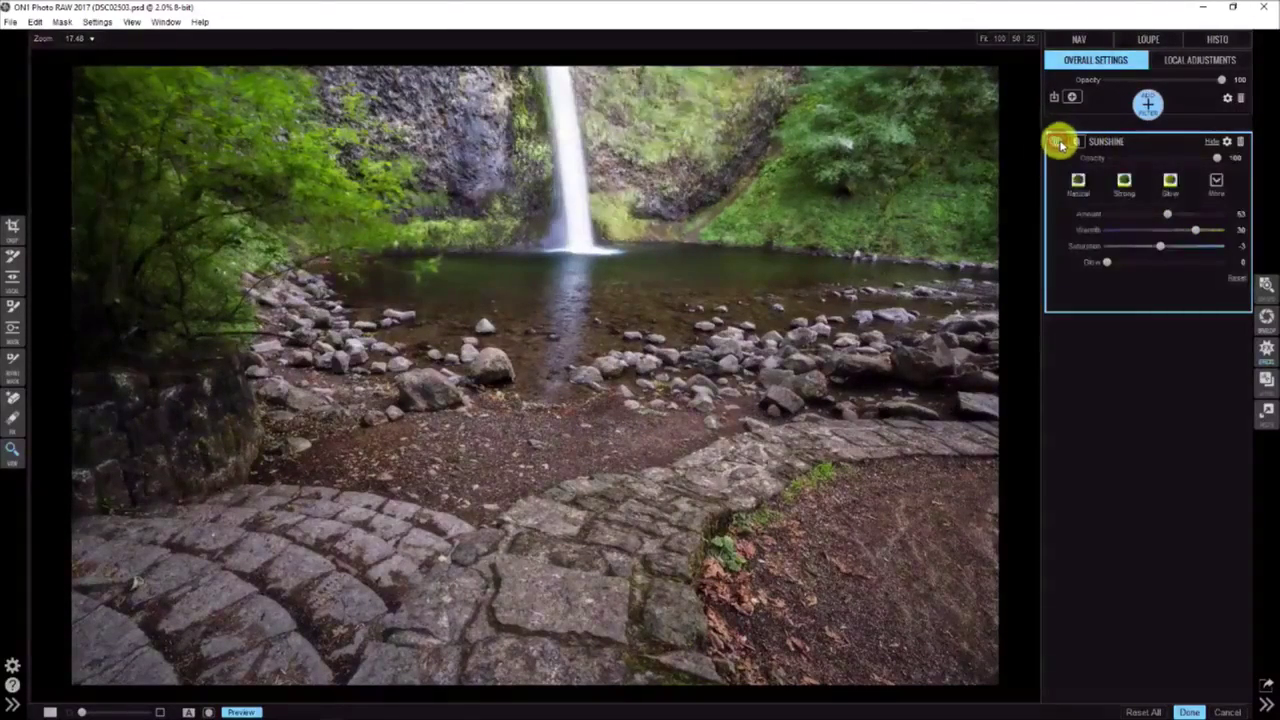
left_click(1103, 141)
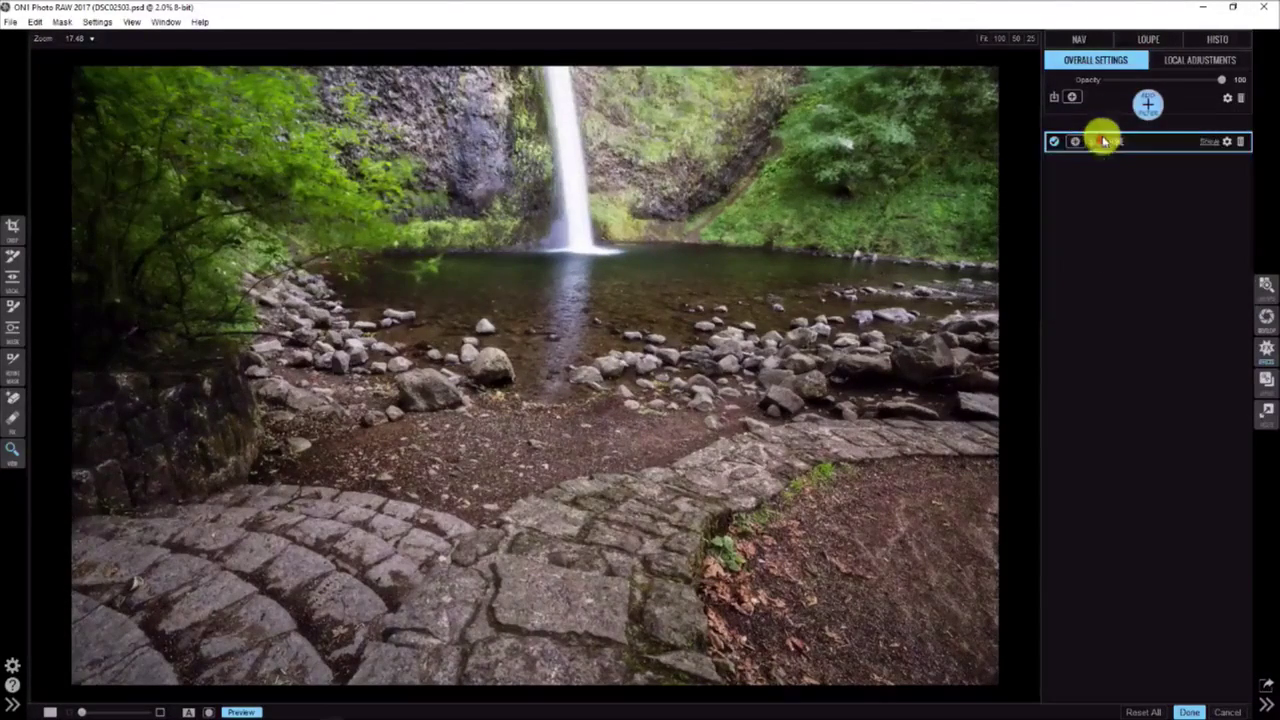
- Add a Vignette filter above Sunshine and use its Big Softy preset
left_click(1152, 104)
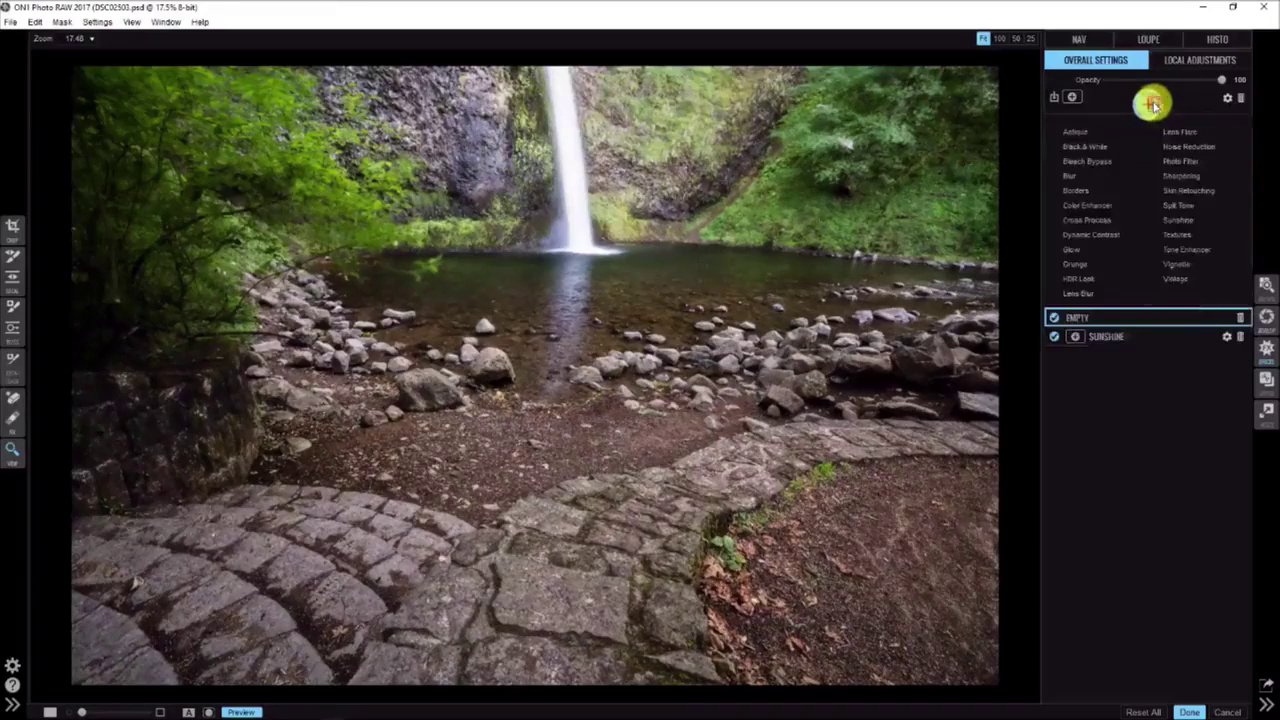
left_click(1173, 268)
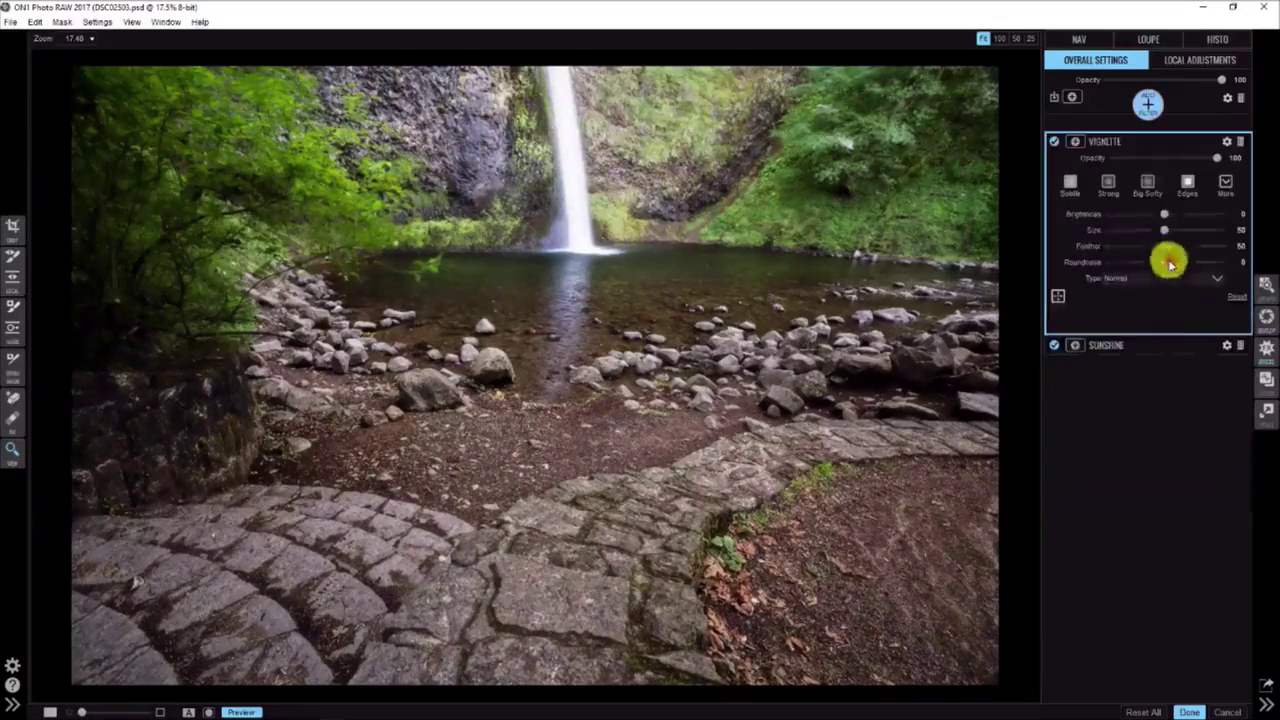
left_click(1146, 186)
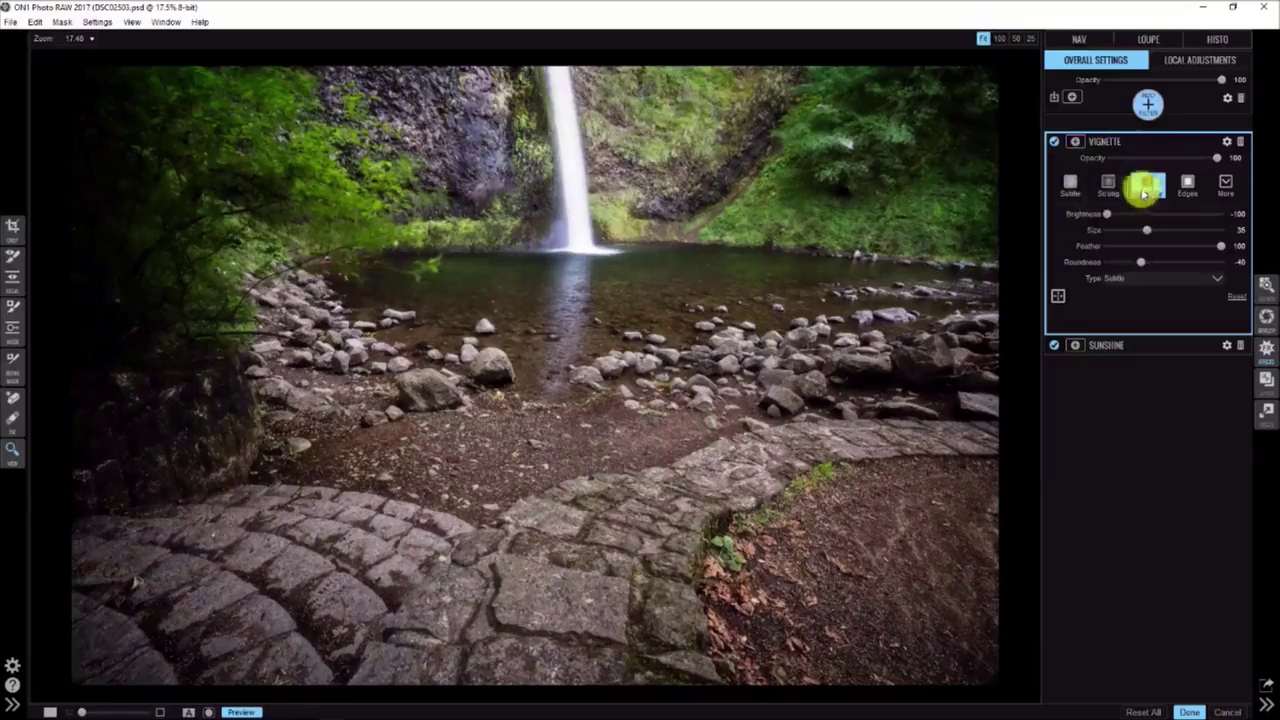
- Protect the vignette's Highlights at about 40 and Skin at 58 in its blending options, and apply the effects back to Photoshop
left_click(1228, 143)
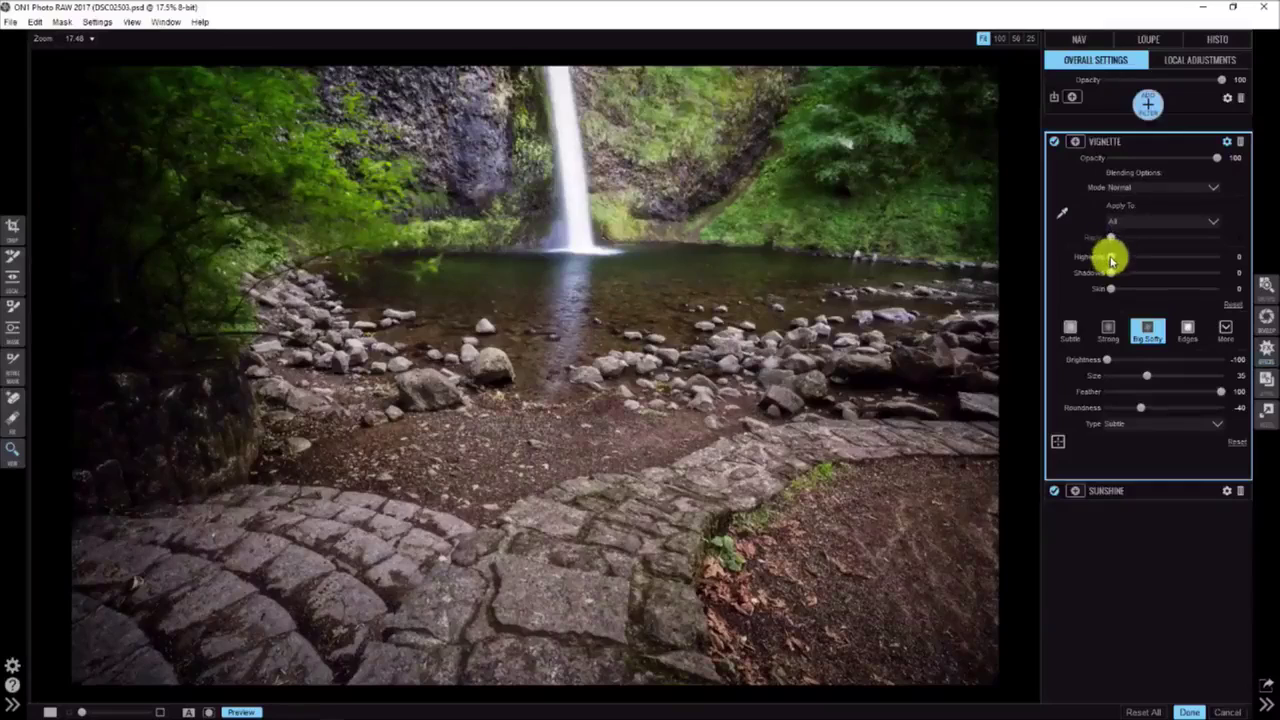
left_click_drag(1110, 259, 1183, 249)
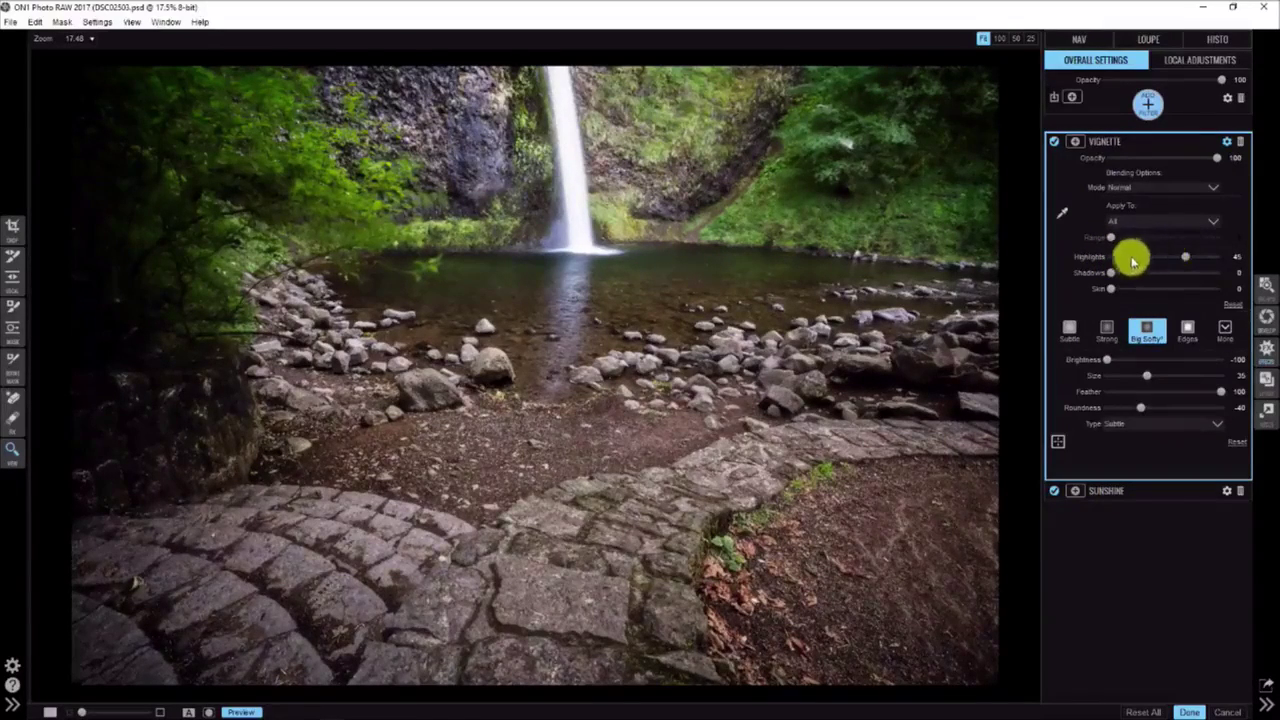
left_click_drag(1109, 293, 1166, 270)
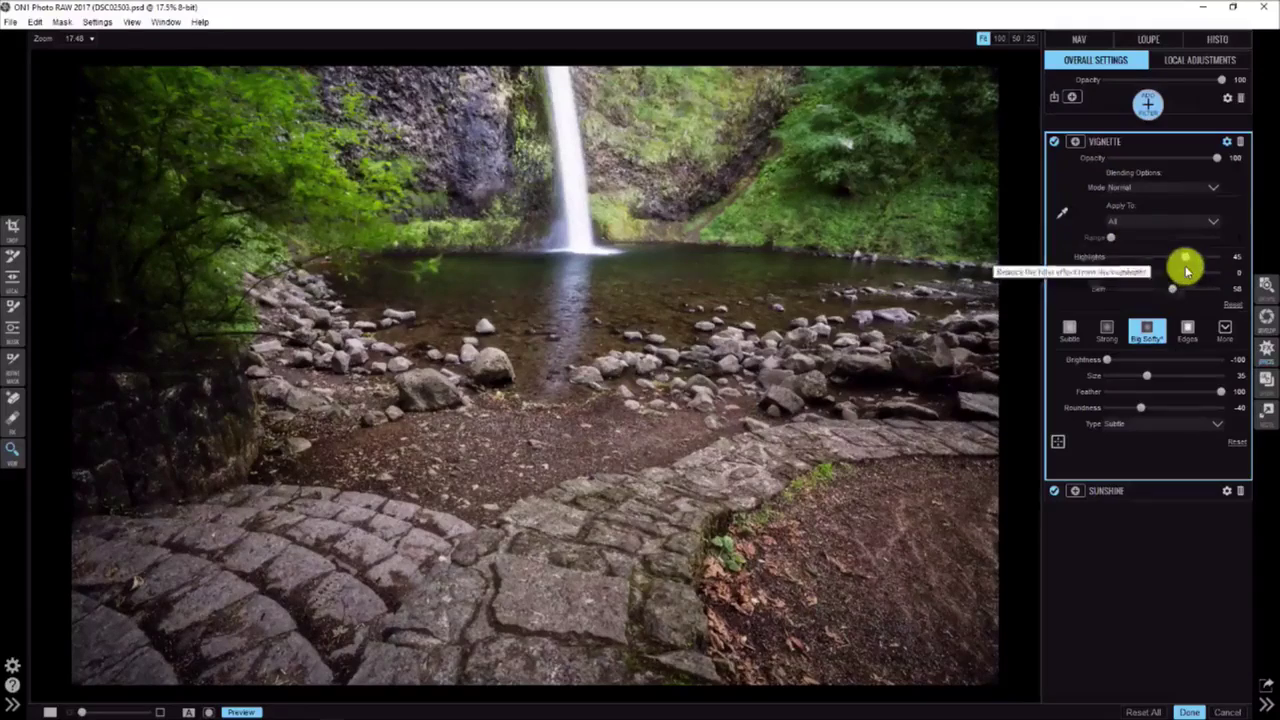
mouse_move(1186, 258)
left_mouse_down()
mouse_move(1057, 257)
mouse_move(1175, 258)
left_mouse_up()
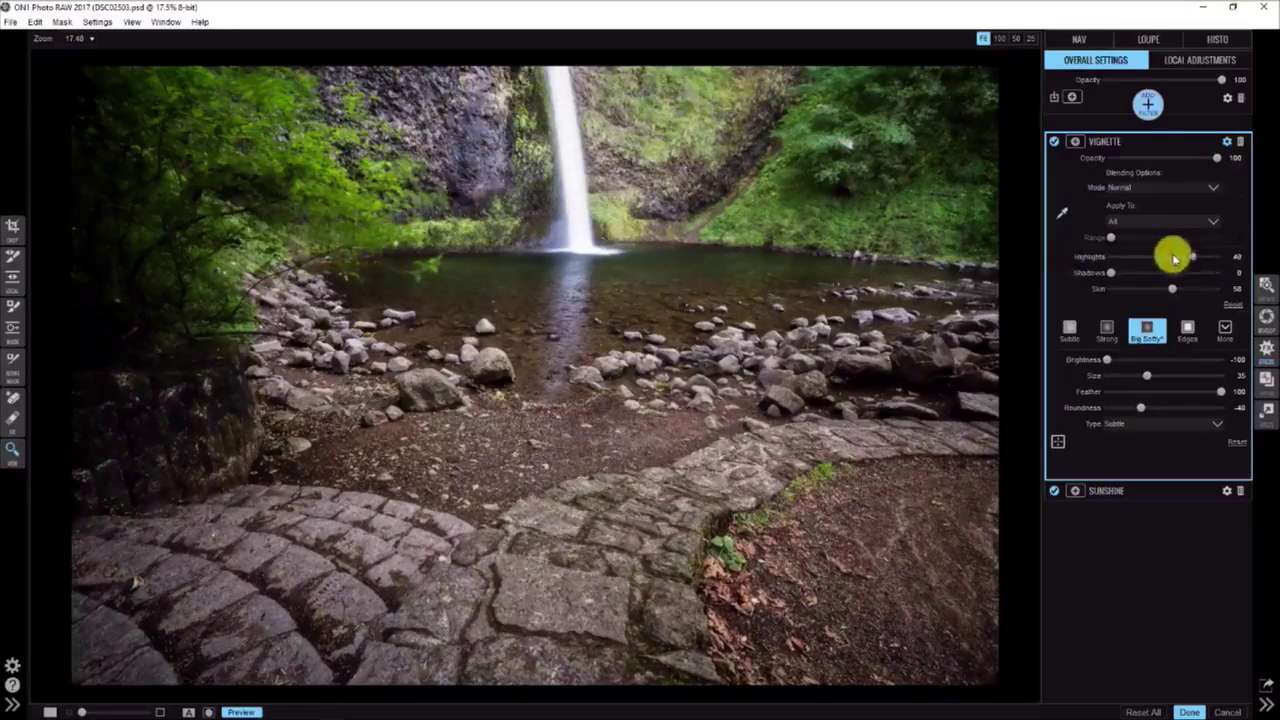
left_click(1188, 712)
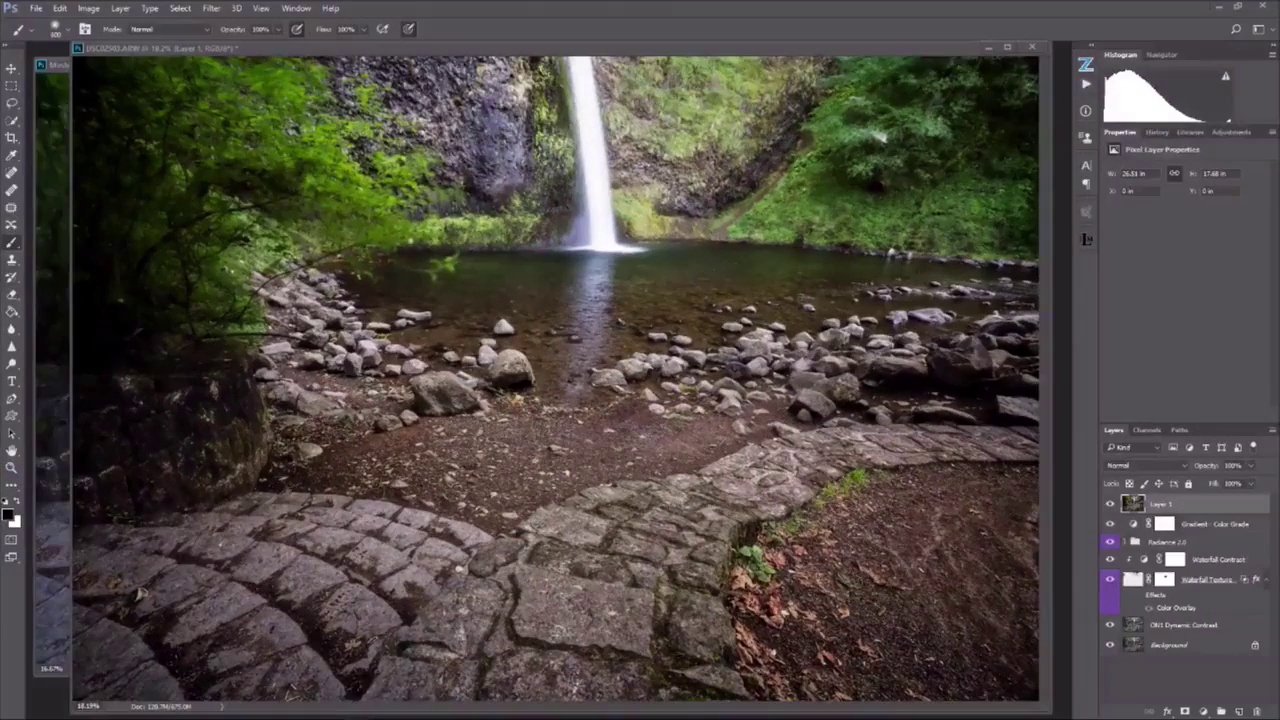
- Review the edit from the original Background upward, layer by layer, and compare the finished photo with the original
left_click(1109, 645, "alt")
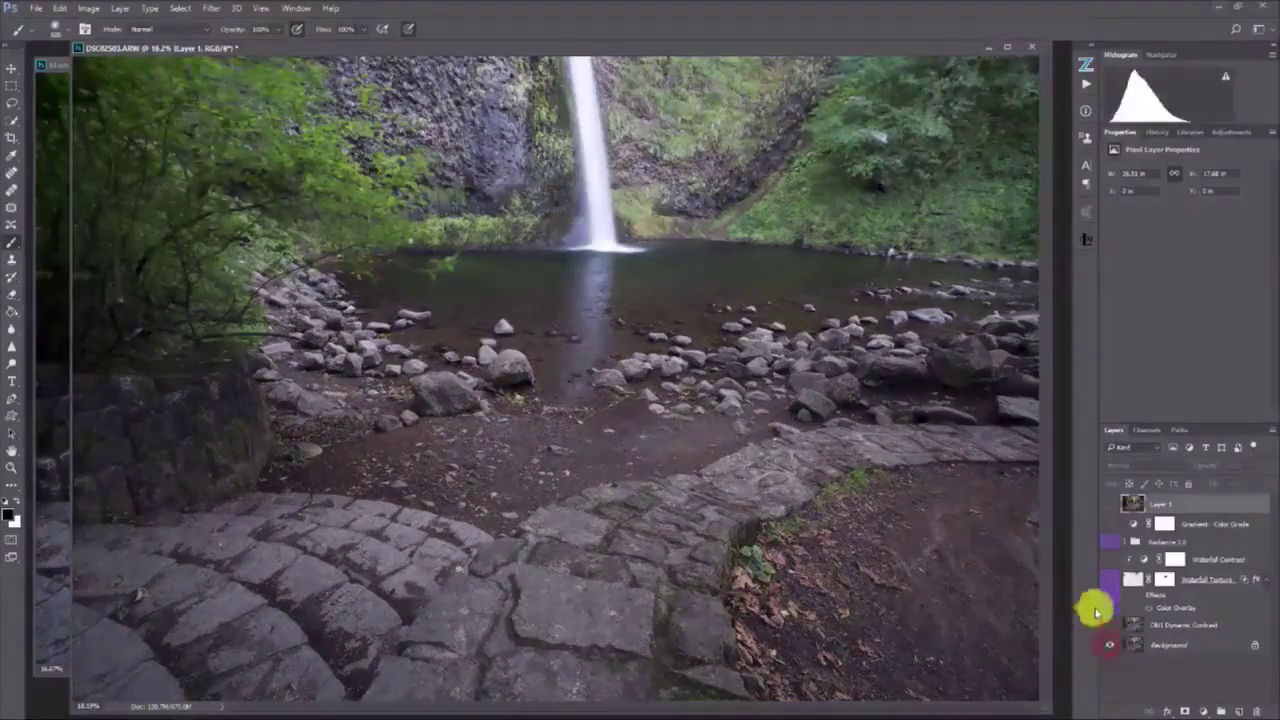
left_click(1097, 643, "alt")
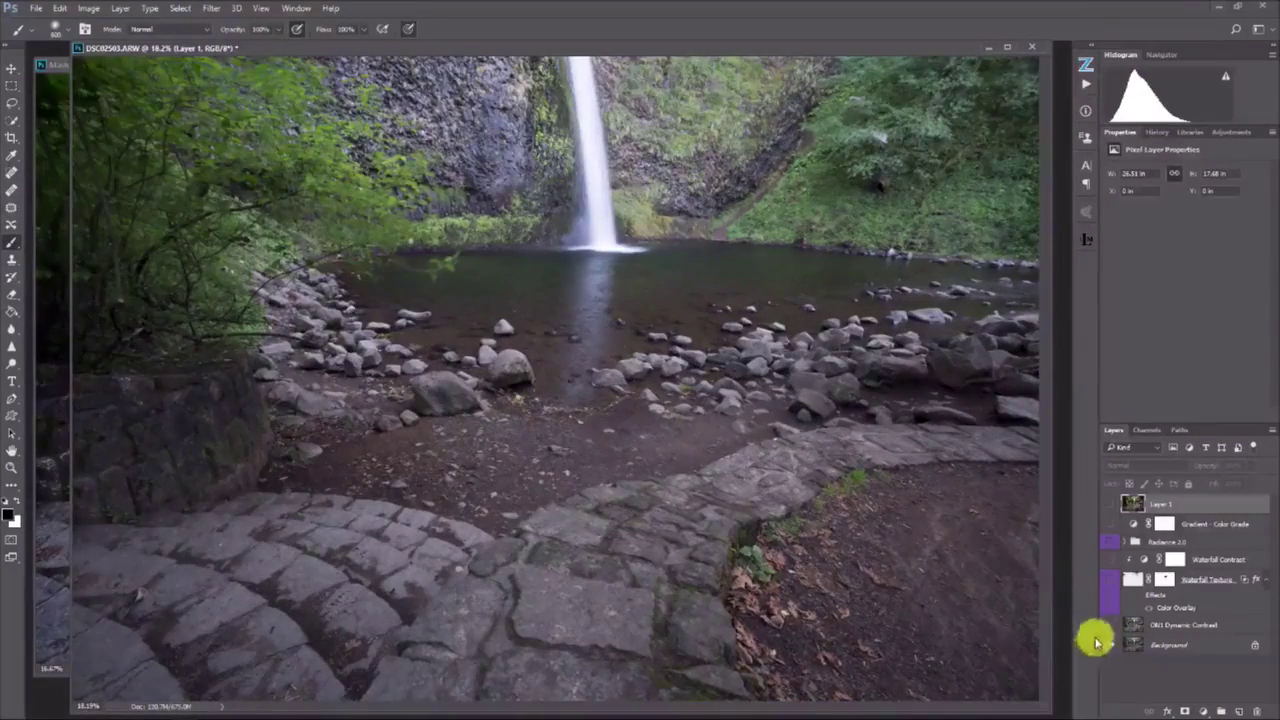
left_click(1110, 624, "alt")
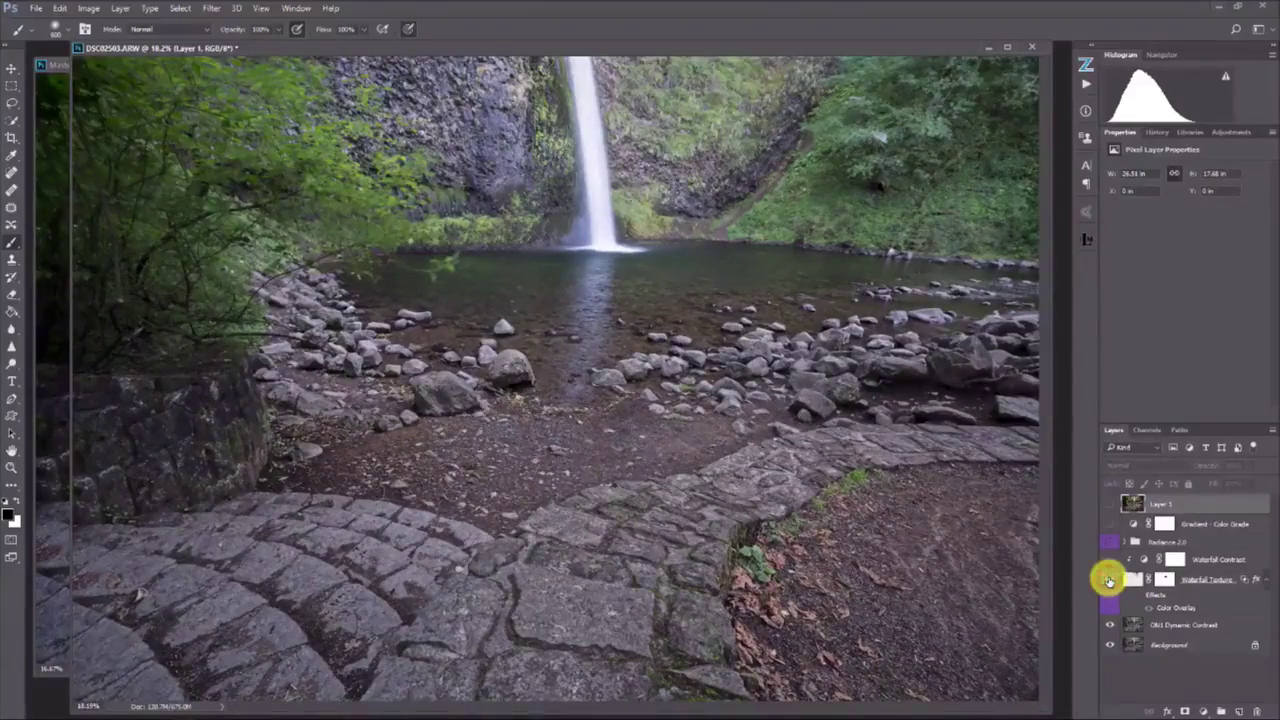
left_click(1108, 543)
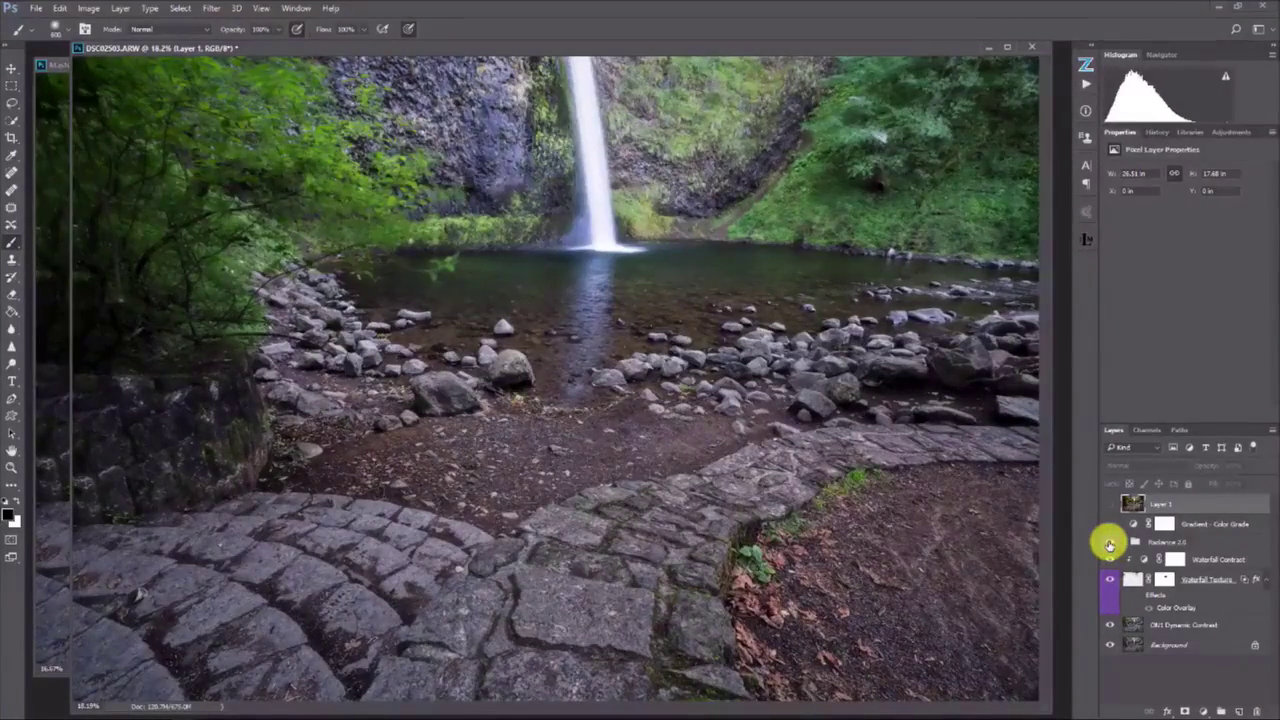
left_click(1108, 523)
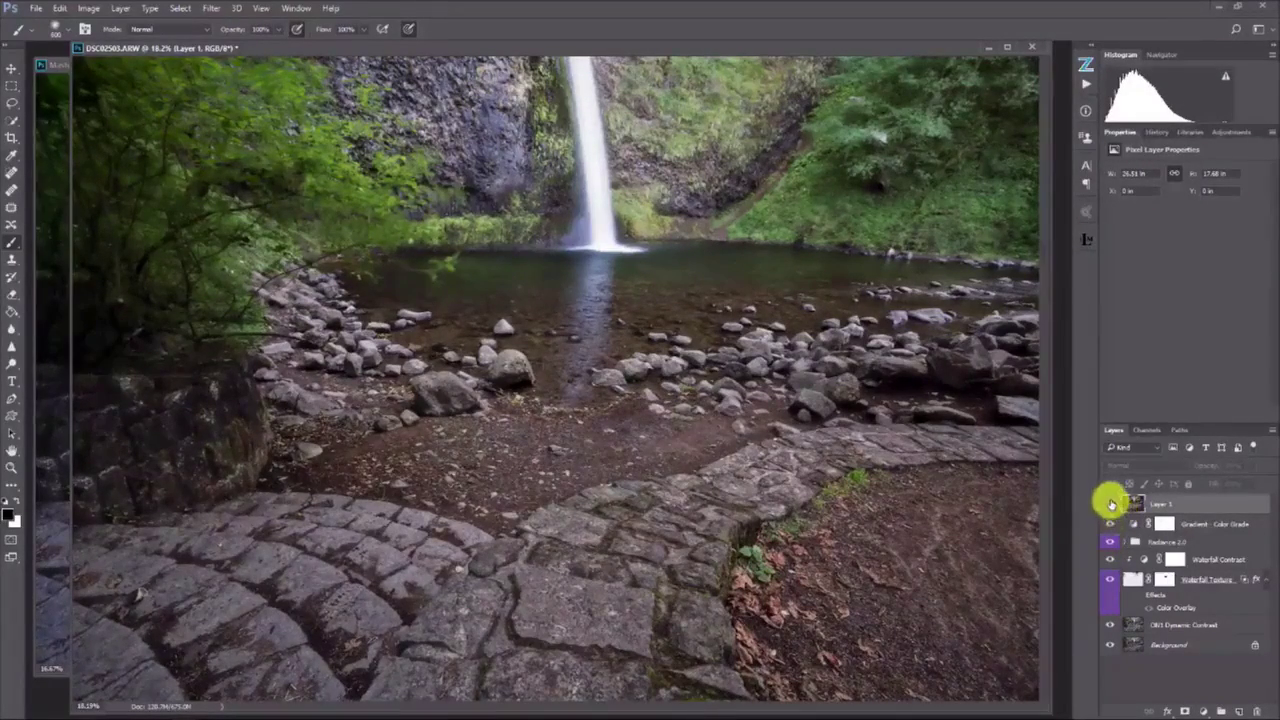
left_click(1110, 502)
left_click(1111, 503)
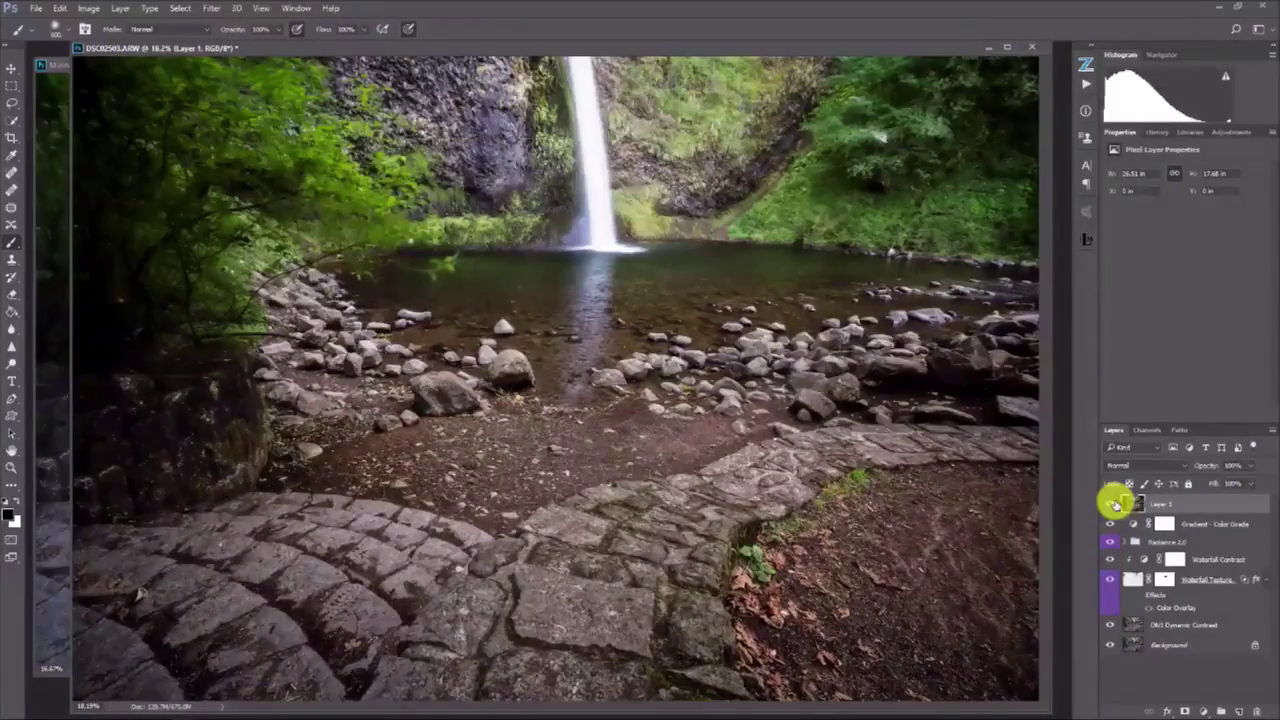
left_click(1109, 646, "alt")
left_click(1112, 647, "alt")
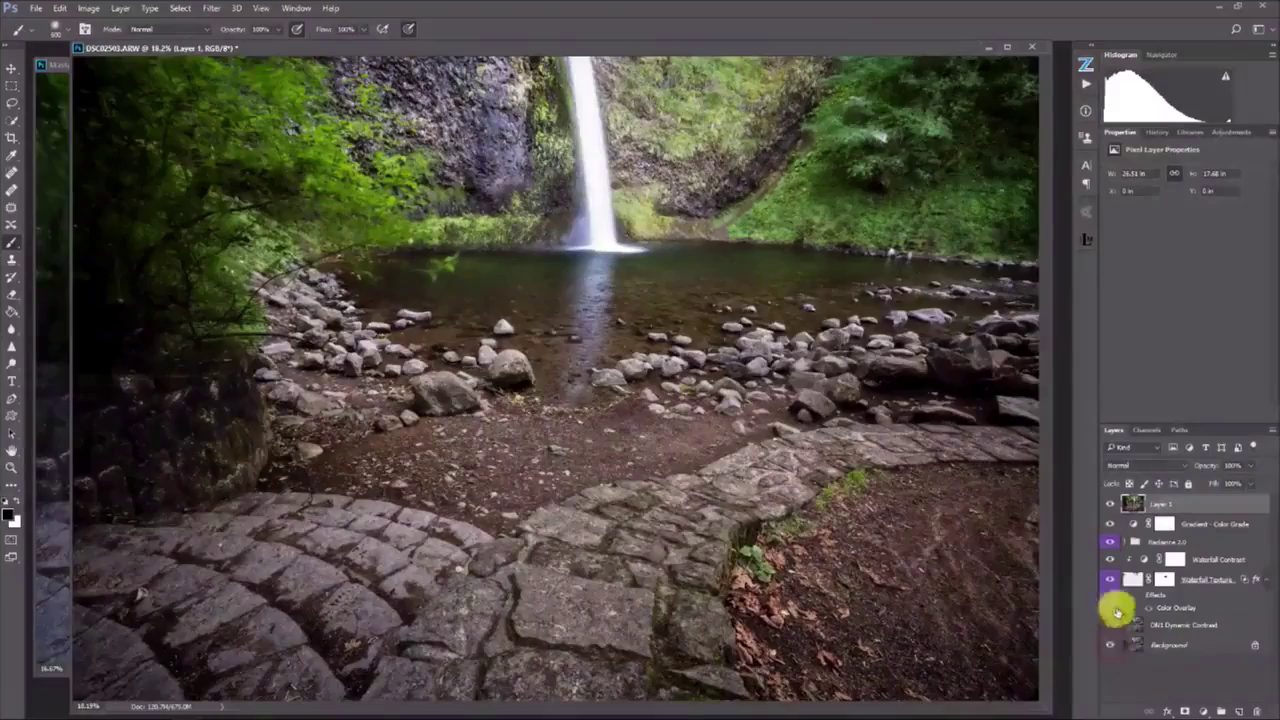